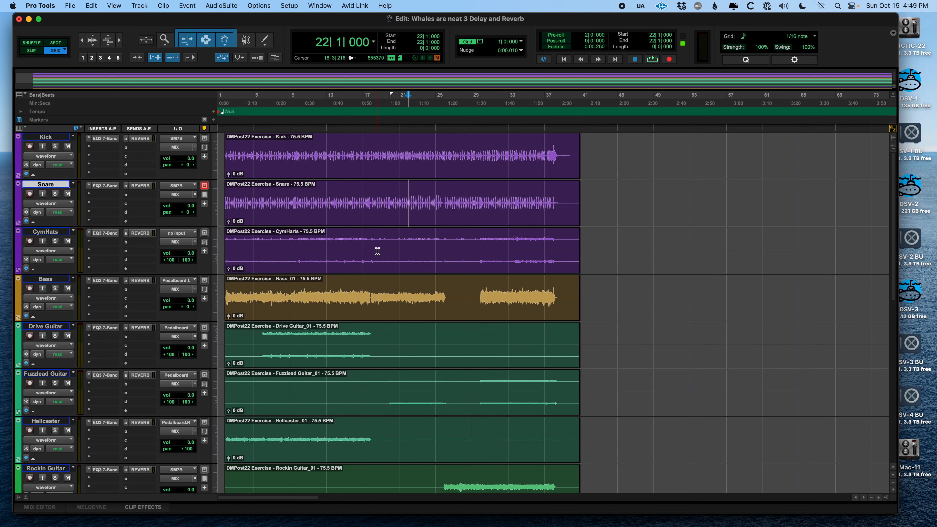
Step: Activate the D-Verb insert on the REVERB track to view its settings, close it and make it inactive again
scroll(290, 293, "down", 10)
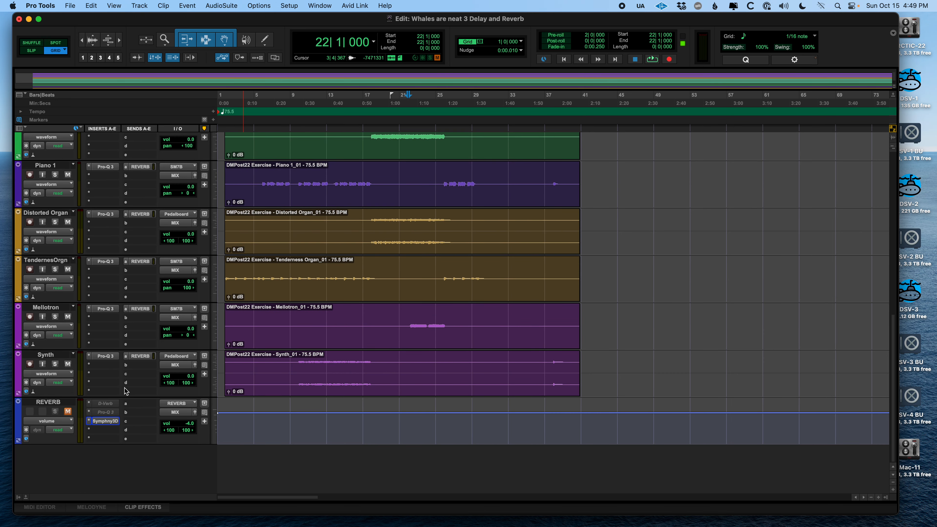
right_click(98, 404)
left_click(115, 415)
left_click(105, 403)
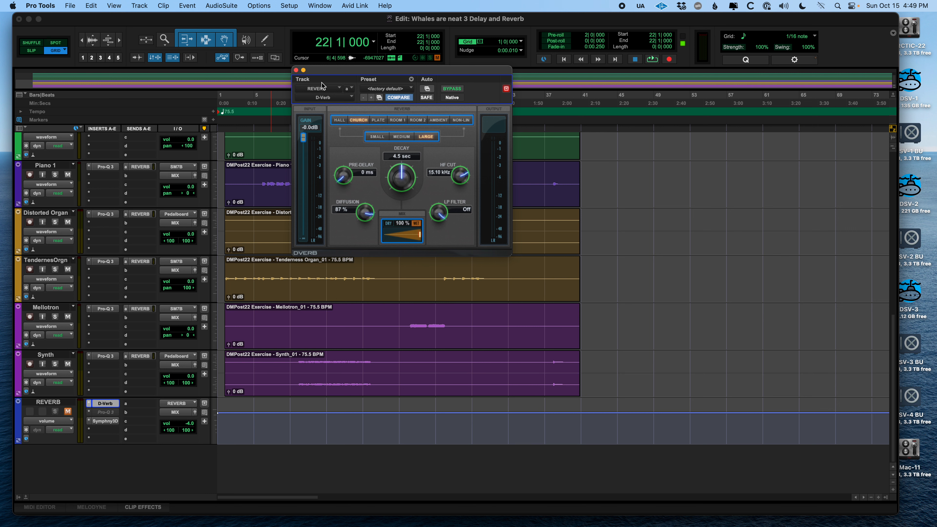
left_click(295, 70)
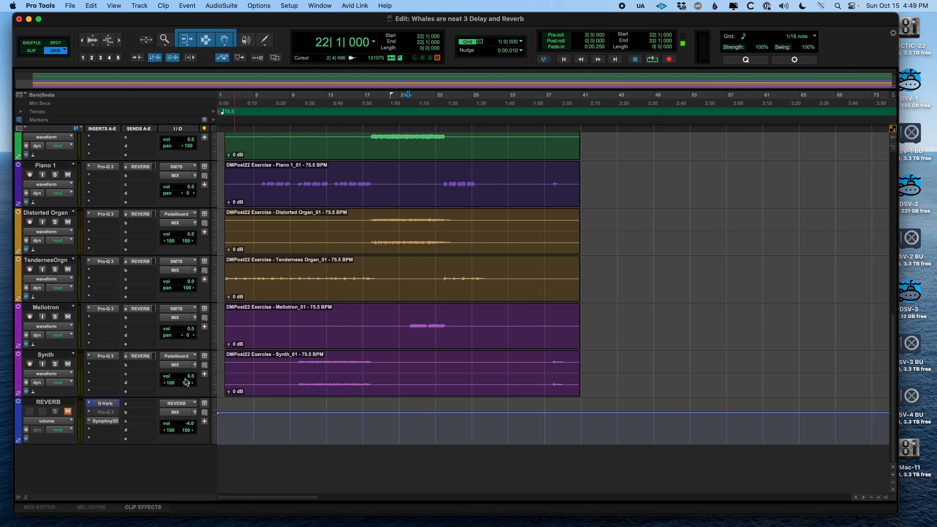
right_click(112, 406)
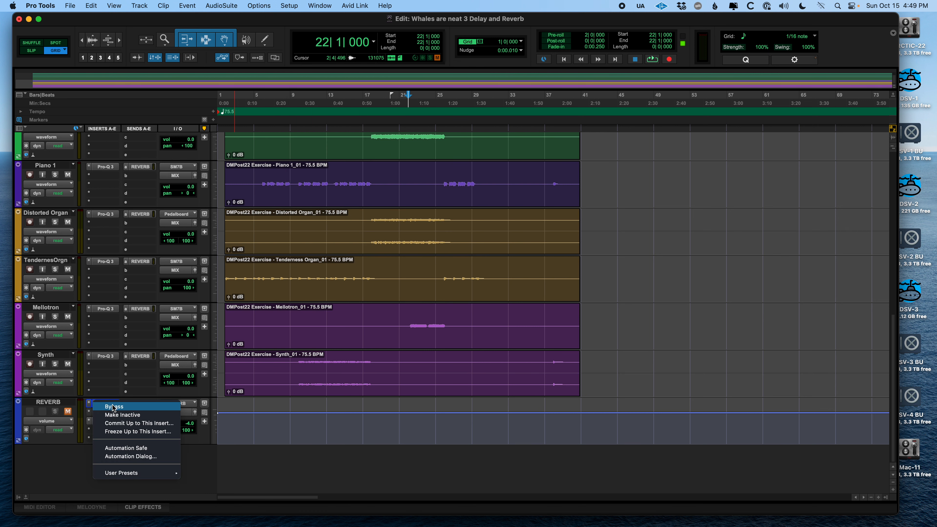
left_click(120, 419)
left_click(307, 361)
scroll(339, 391, "up", 10)
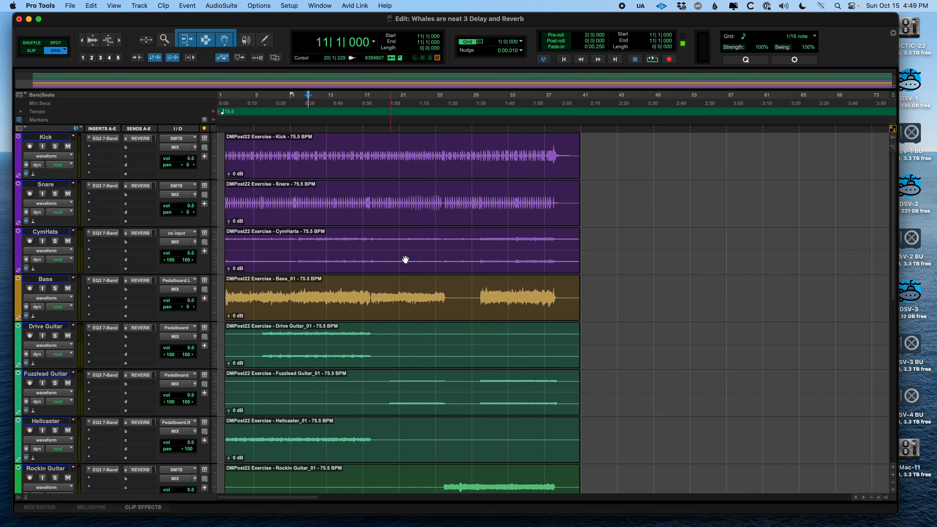
left_click(366, 192)
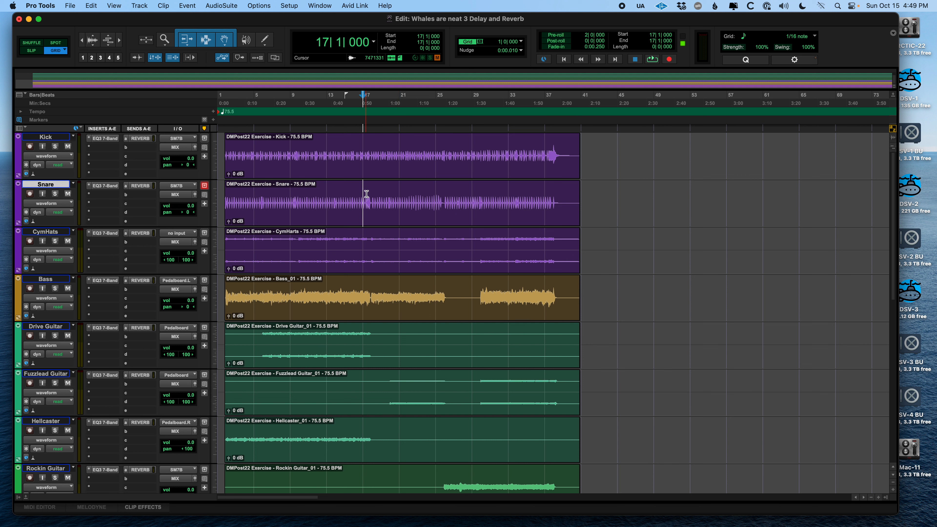
left_click(363, 148)
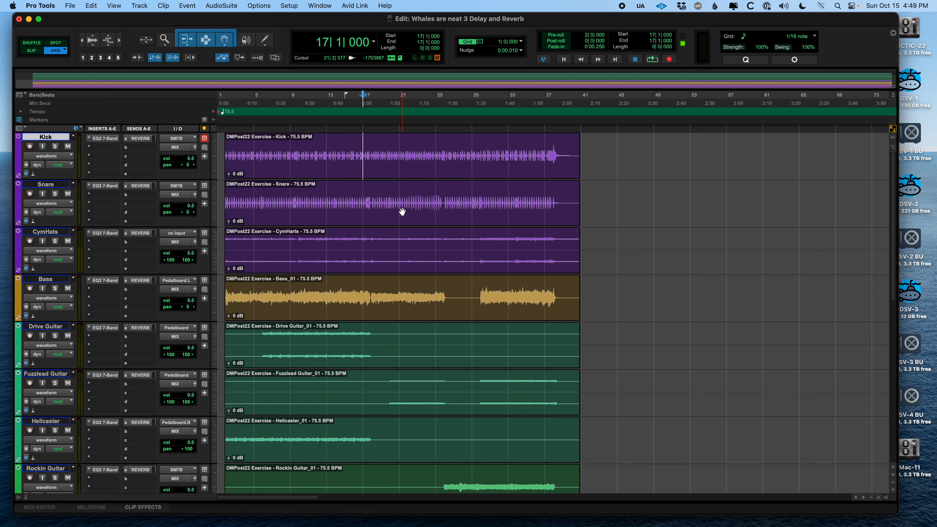
scroll(402, 212, "down", 10)
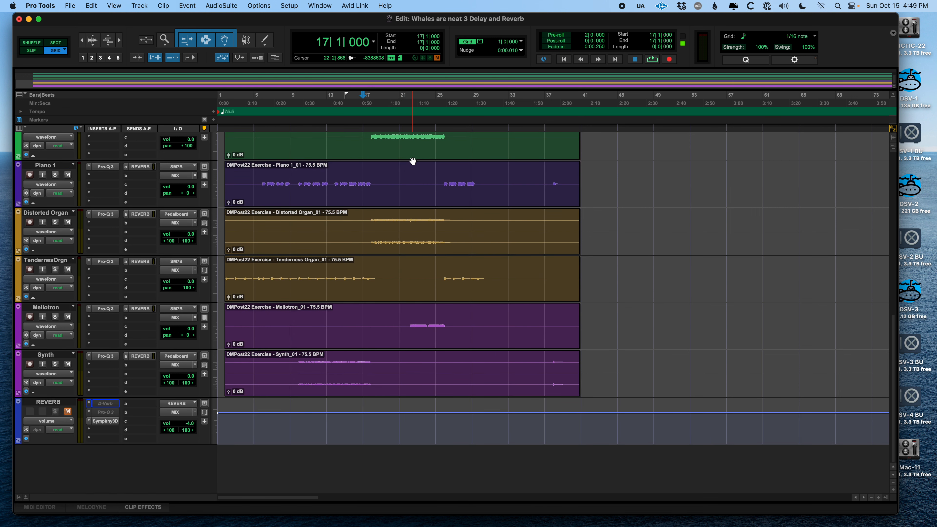
scroll(331, 374, "up", 10)
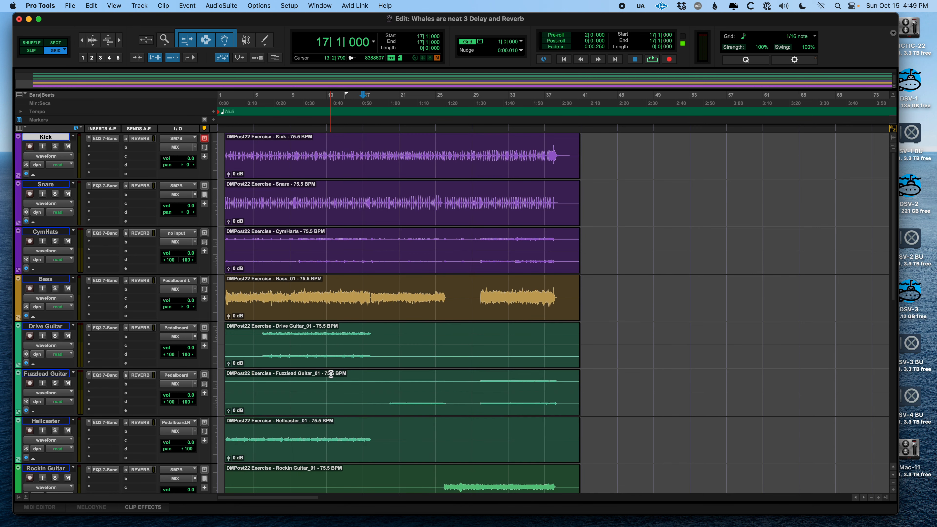
scroll(330, 374, "down", 10)
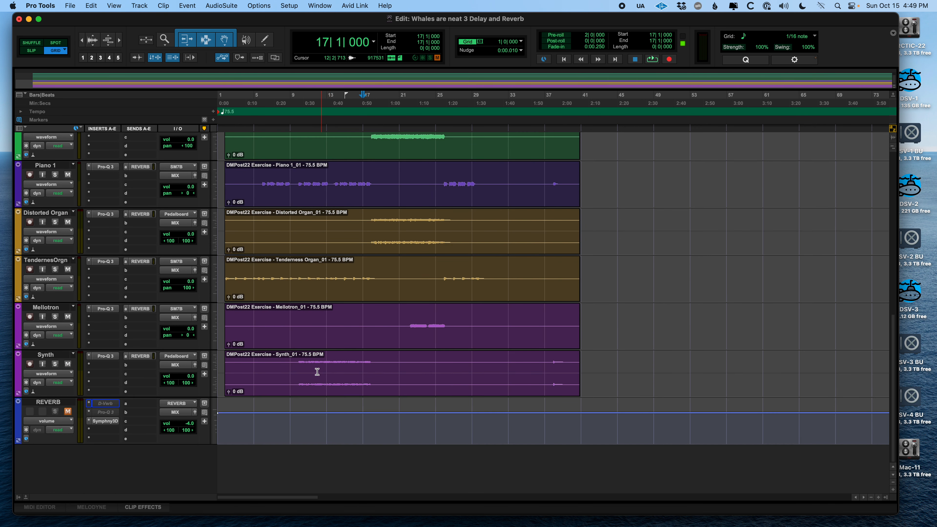
Step: Play the session from bar 15, unmute the REVERB track during playback and stop
left_click(347, 171)
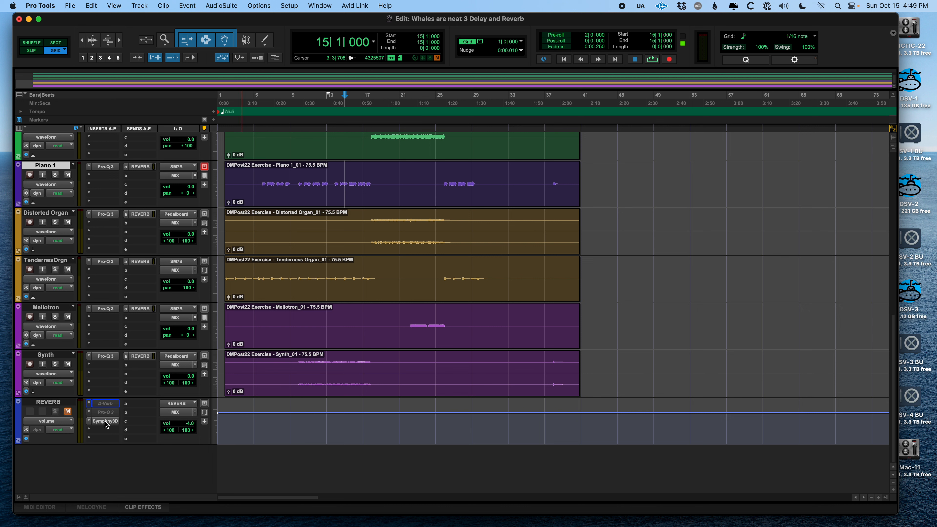
key("space")
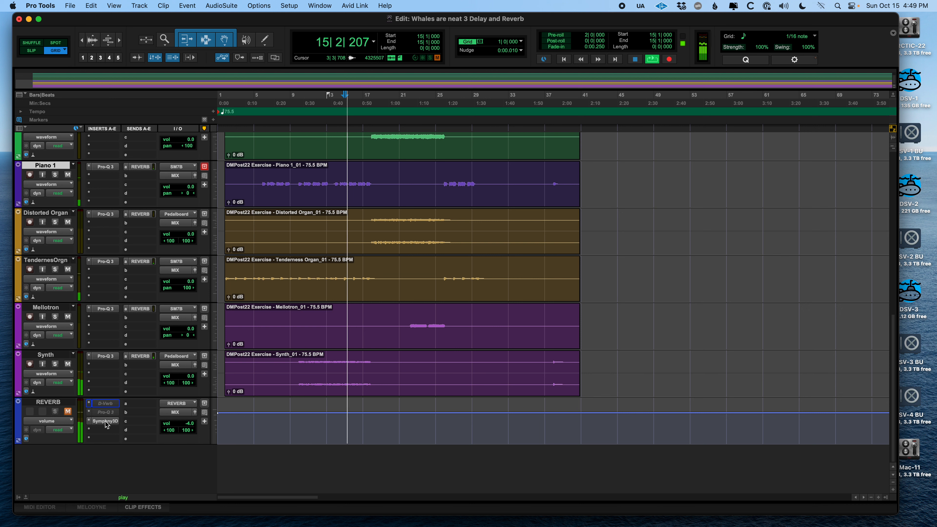
left_click(69, 413)
key("space")
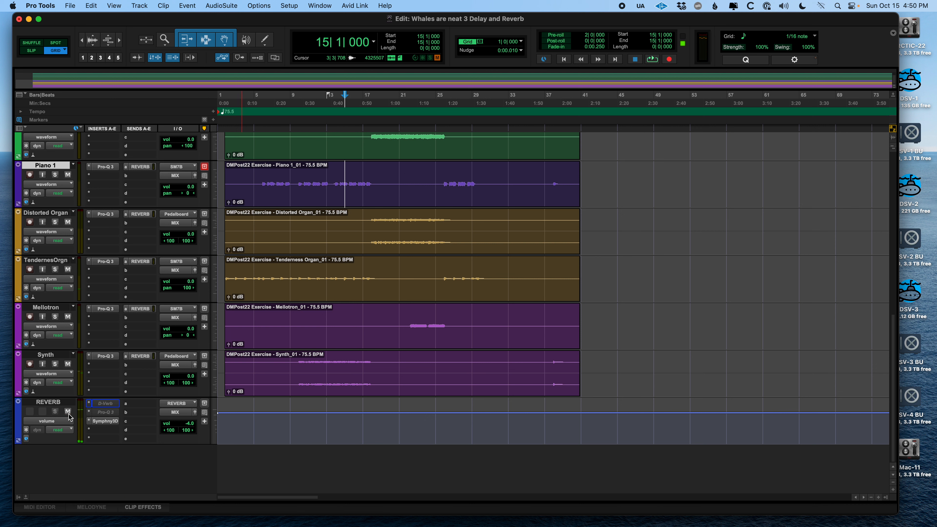
Step: Play from bar 12, toggling the REVERB track's mute to compare the mix with and without reverb, and leave it unmuted
left_click(318, 183)
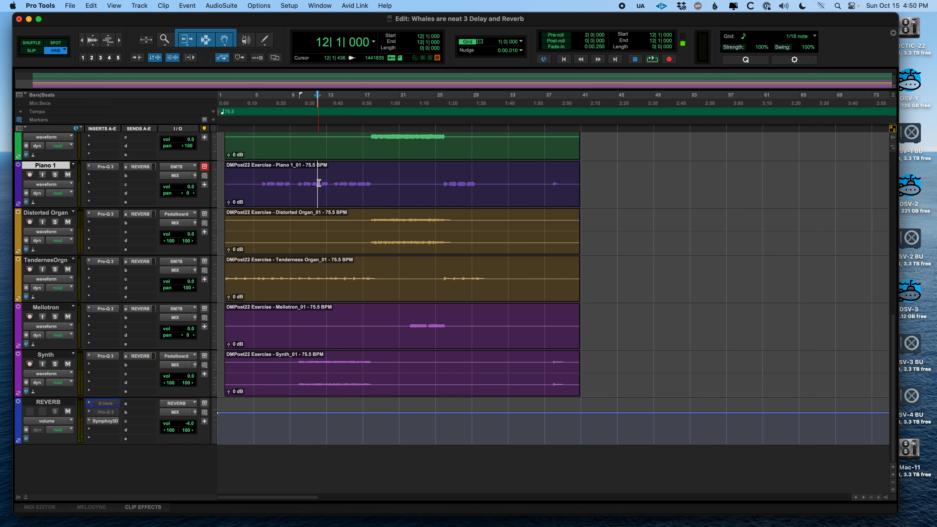
key("space")
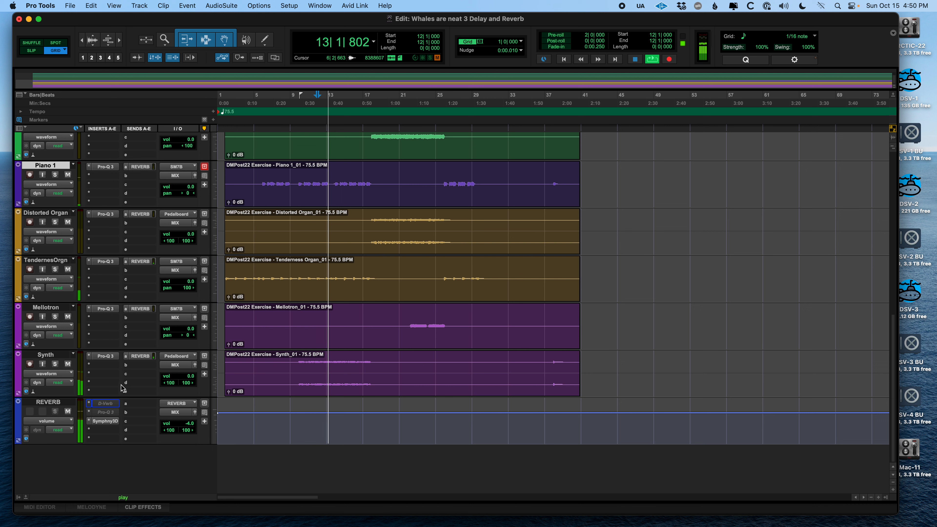
left_click(68, 411)
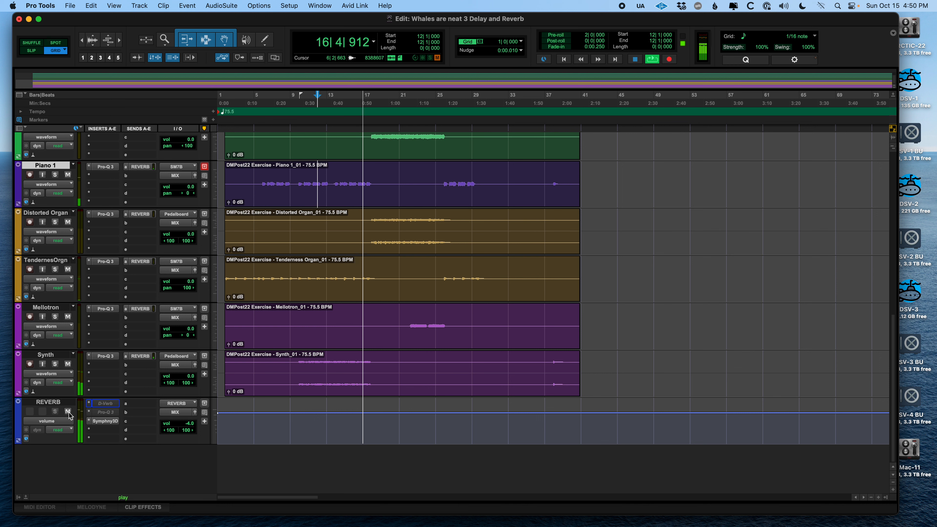
left_click(68, 411)
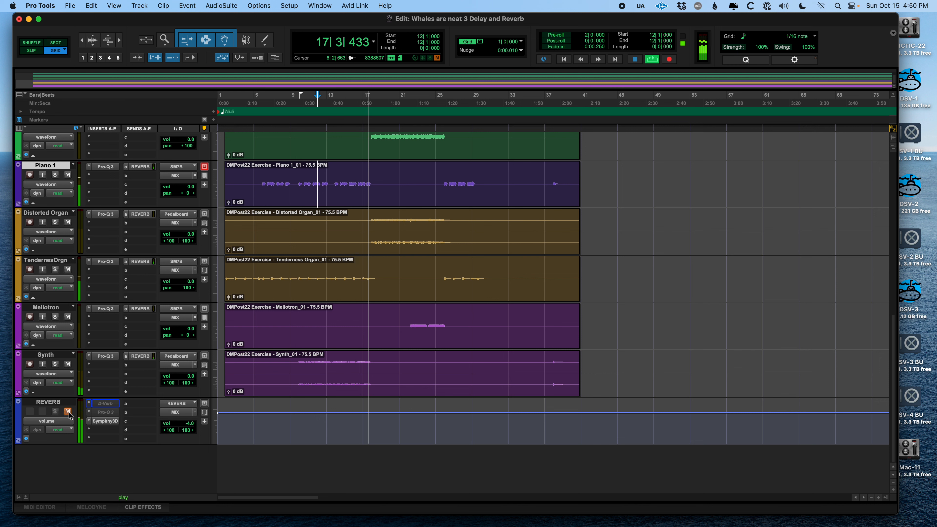
left_click(67, 411)
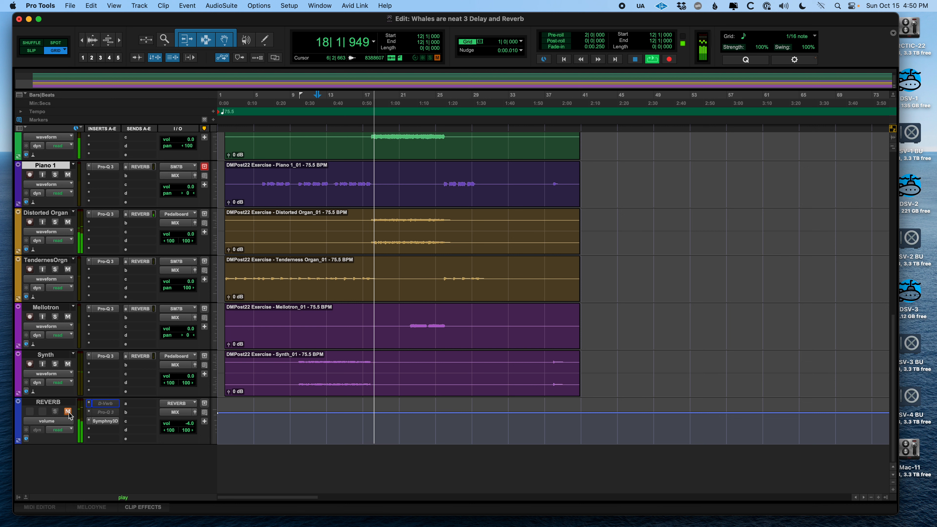
key("space")
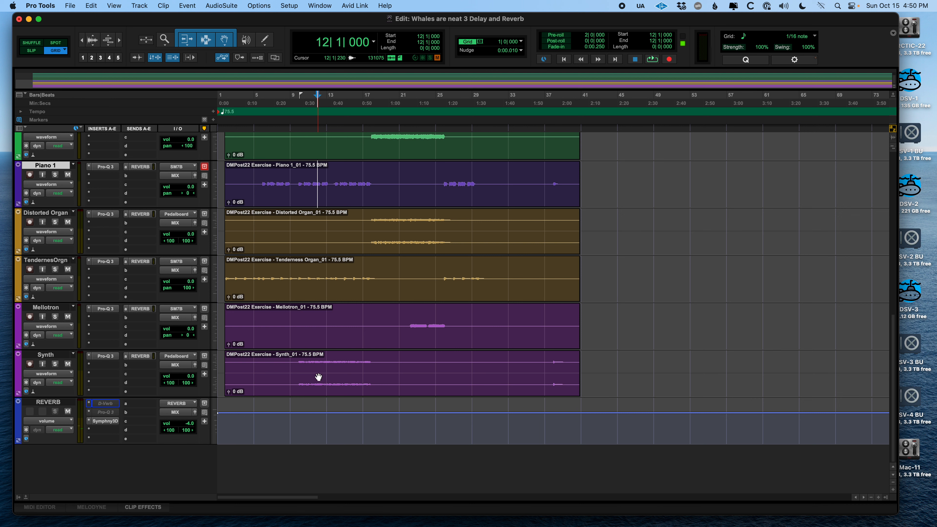
Step: Play briefly from bar 17 and stop to listen to the reverb tail
left_click(363, 362)
key("space")
key("space")
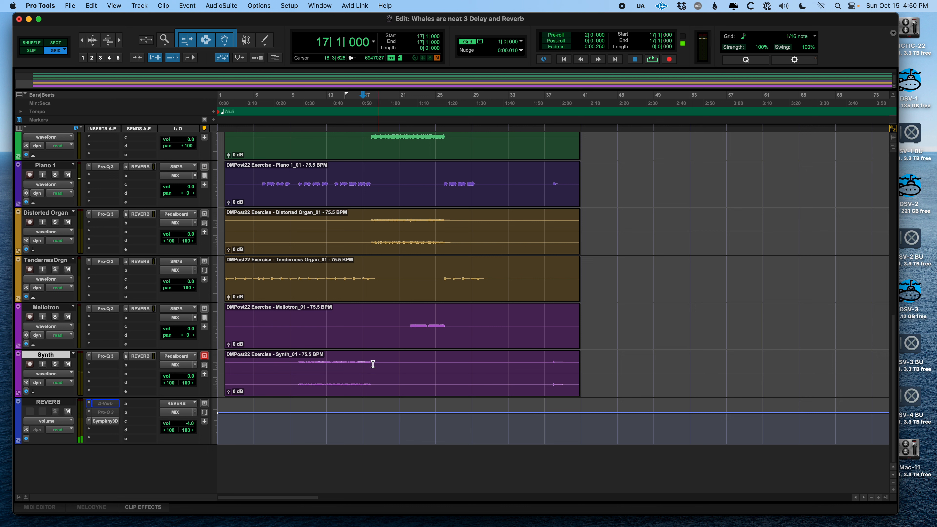
scroll(361, 362, "up", 15)
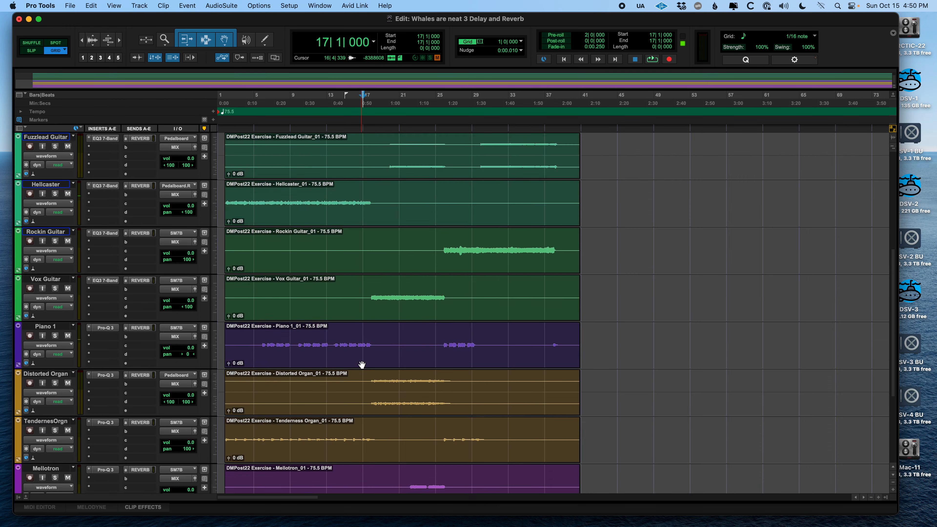
left_click(358, 186)
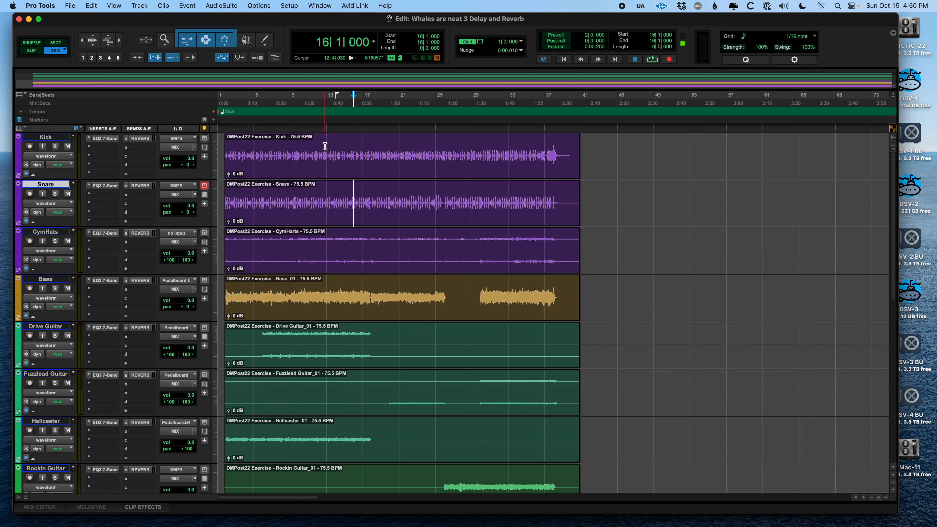
left_click_drag(325, 146, 409, 148)
left_click_drag(325, 196, 372, 197)
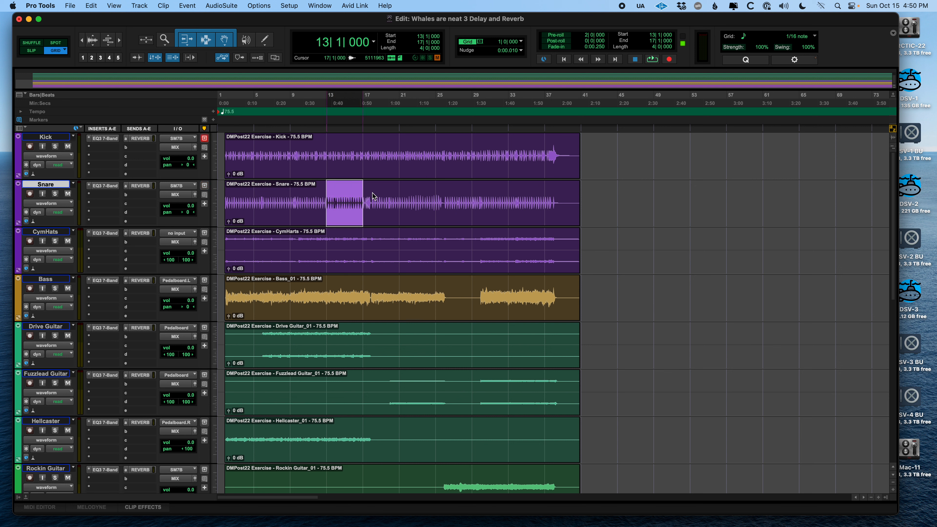
scroll(354, 312, "down", 2)
left_click_drag(308, 285, 342, 283)
left_click(342, 283)
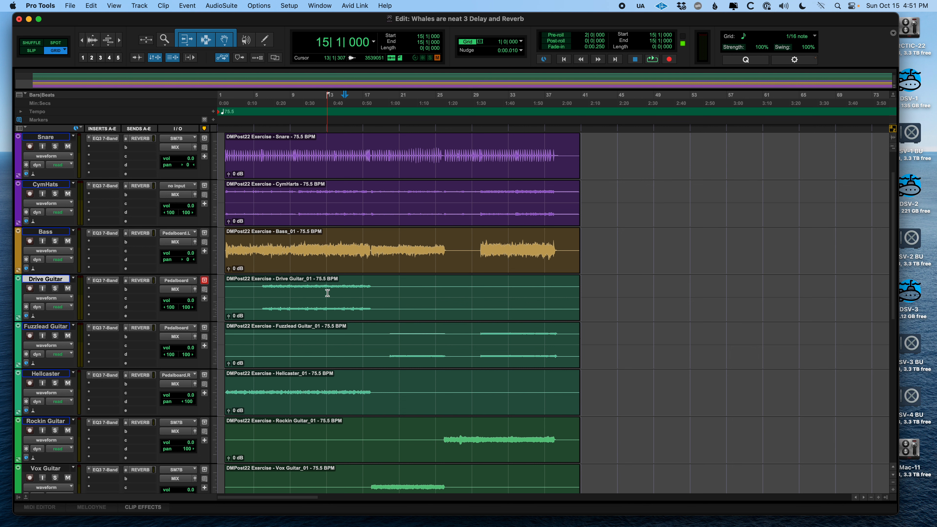
scroll(327, 292, "down", 5)
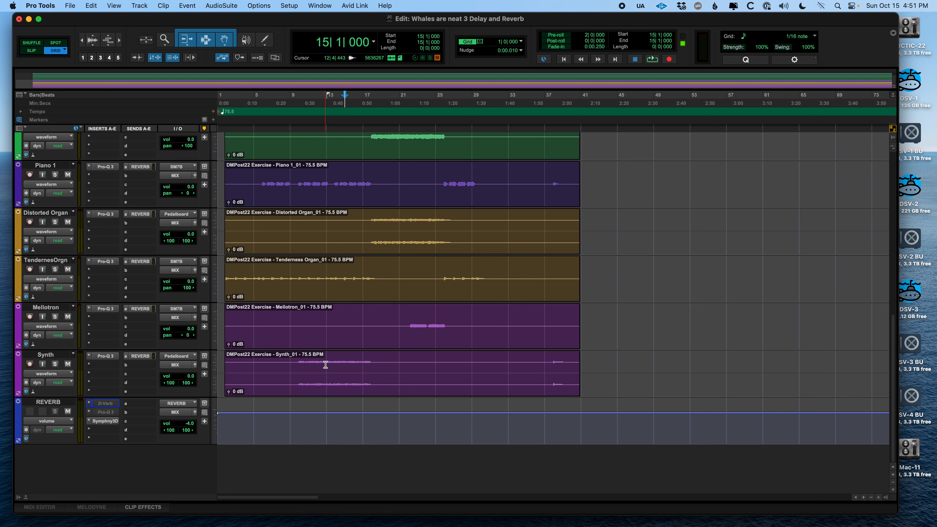
left_click(325, 365)
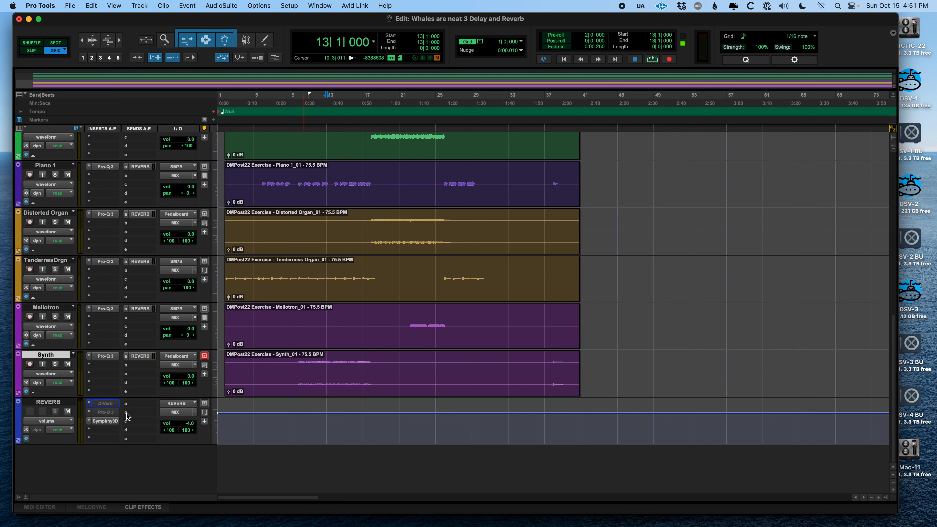
Step: Insert D-Verb (mono) on the Kick track below its EQ, set the reverb size to Medium and close the plug-in window
scroll(325, 393, "up", 10)
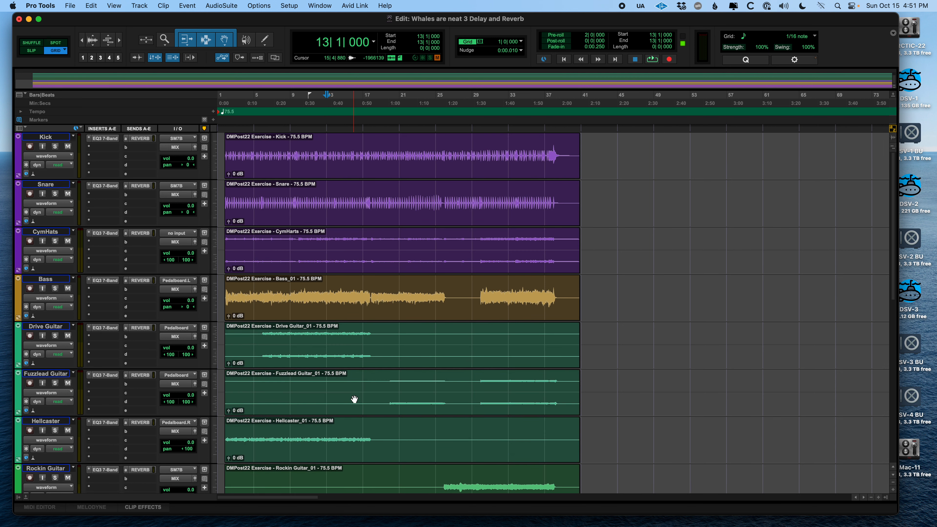
left_click(89, 149)
mouse_move(95, 148)
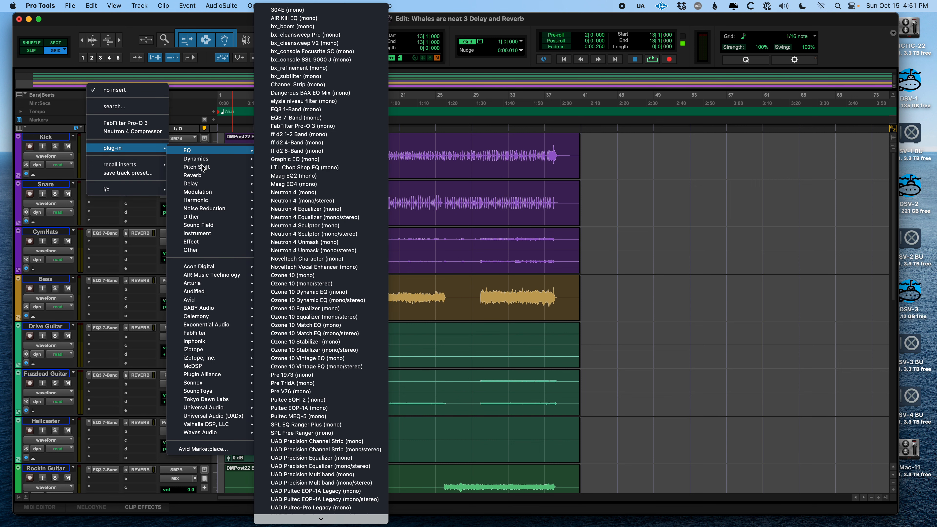
mouse_move(207, 179)
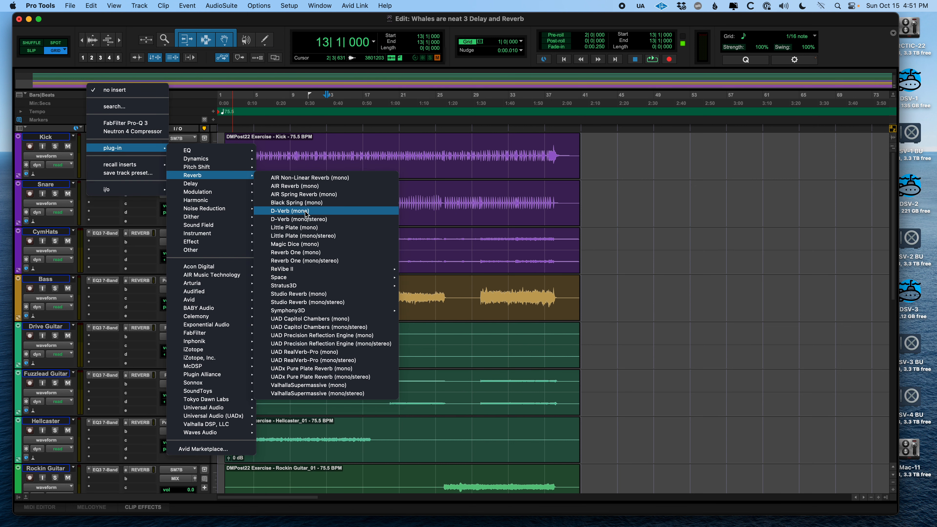
left_click(305, 212)
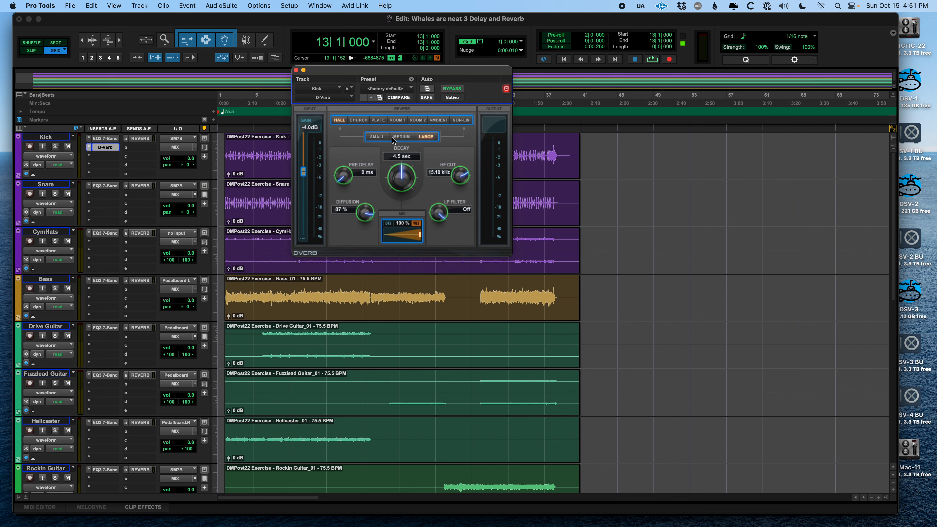
left_click(402, 137)
left_click(296, 70)
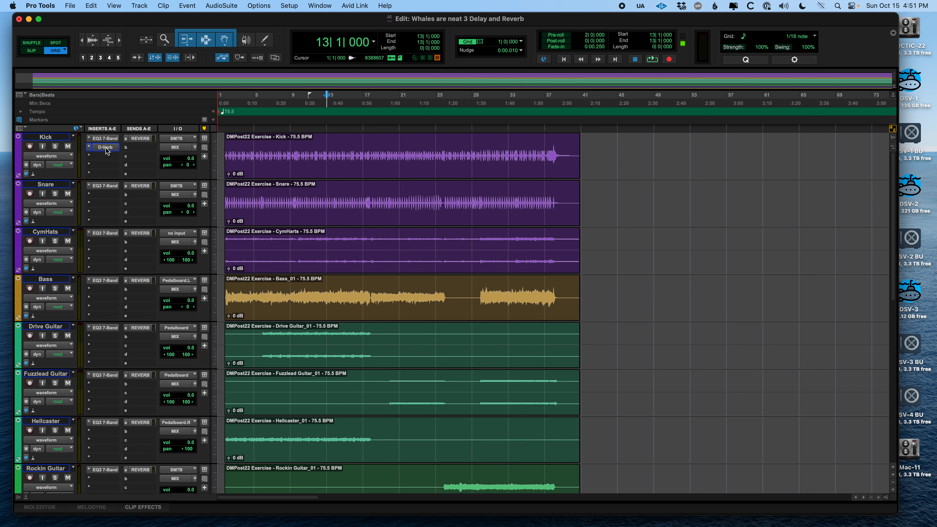
Step: Copy the Kick track's D-Verb to the same insert slot on the Snare, CymHats, Bass and Drive Guitar tracks
left_click_drag(106, 149, 106, 242)
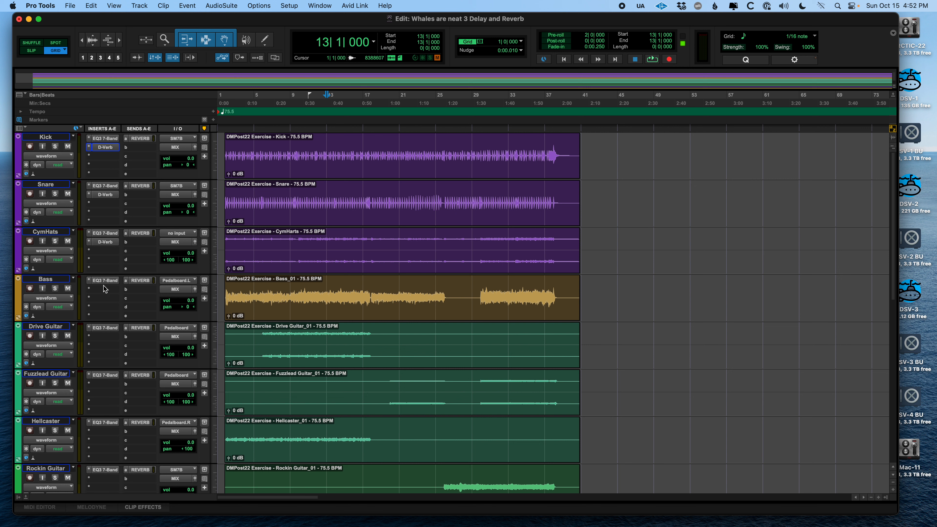
left_click_drag(105, 290, 99, 339)
Step: Remove the D-Verb inserts from the Drive Guitar and Bass tracks
left_click(93, 337)
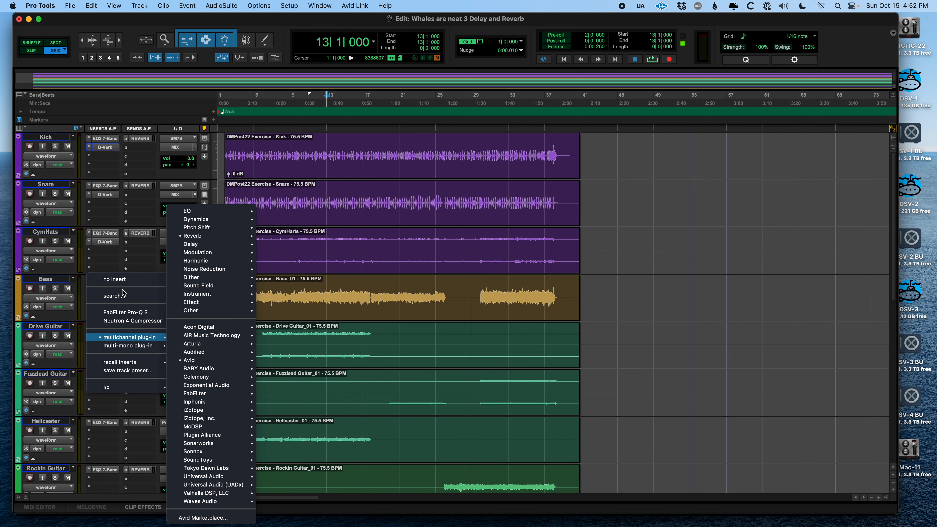
left_click(95, 276)
left_click(303, 294)
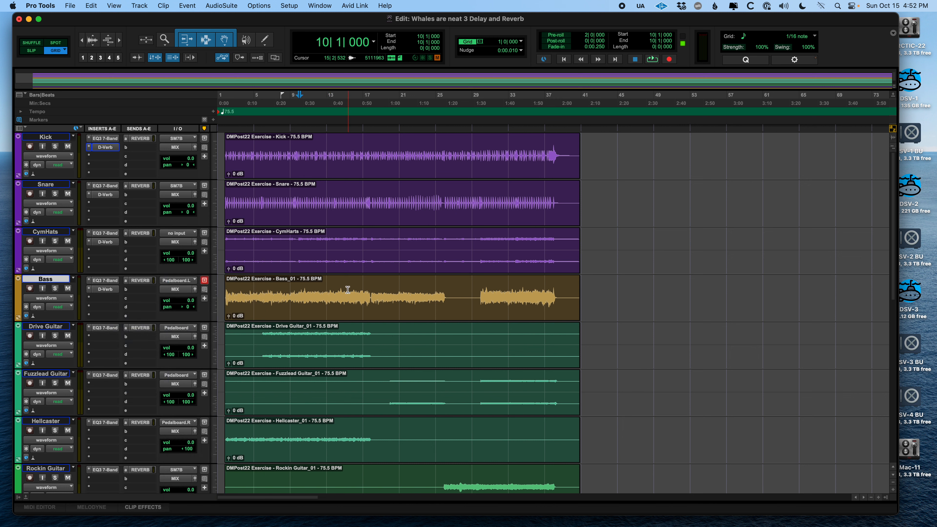
left_click(90, 293)
left_click(106, 230)
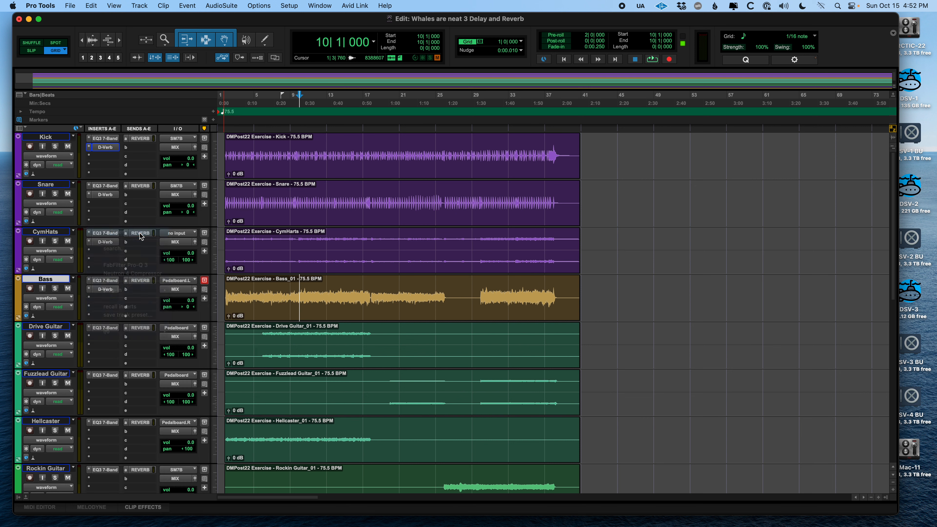
Step: Remove the D-Verb inserts from the CymHats, Snare and Kick tracks
left_click(89, 242)
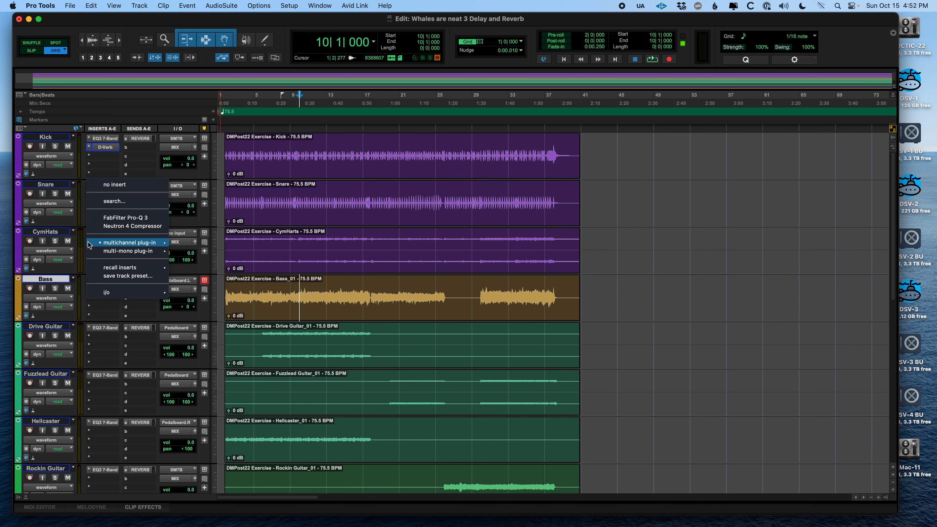
left_click(123, 192)
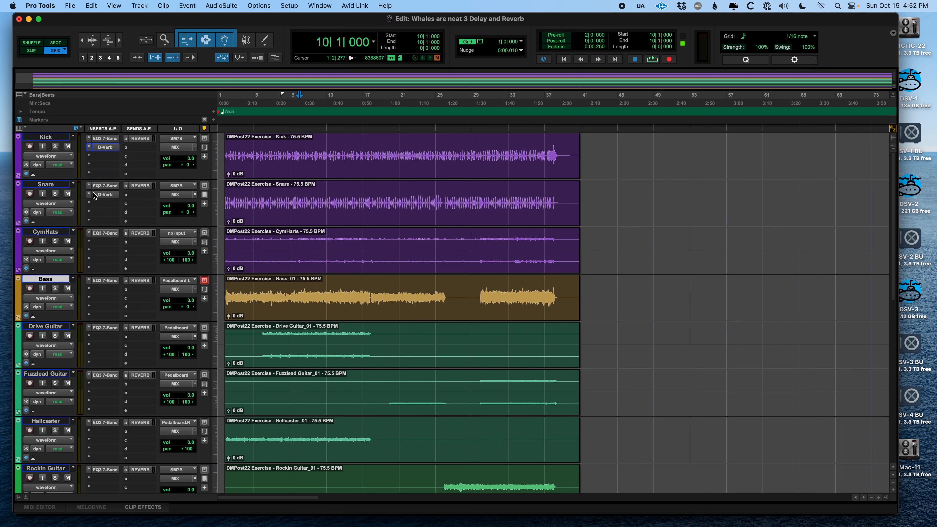
left_click(91, 196)
left_click(135, 141)
left_click_drag(272, 144, 472, 409)
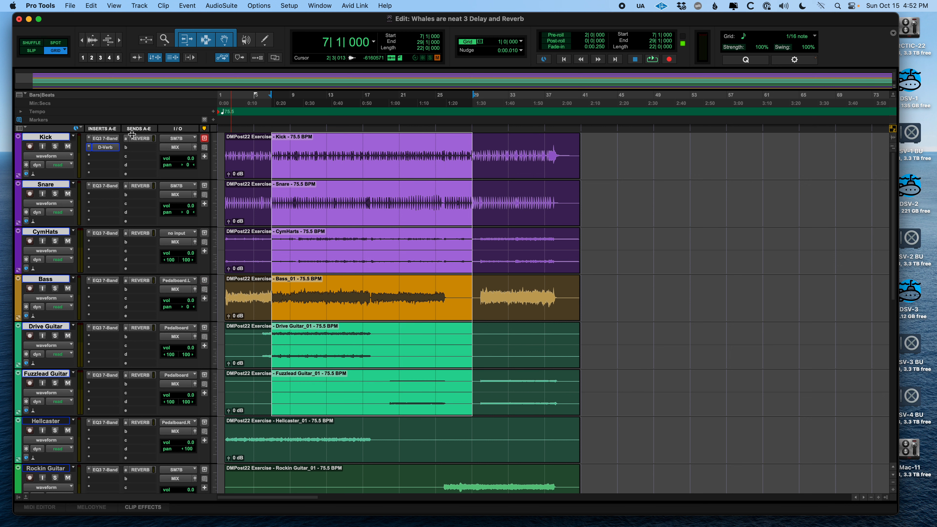
left_click(92, 148)
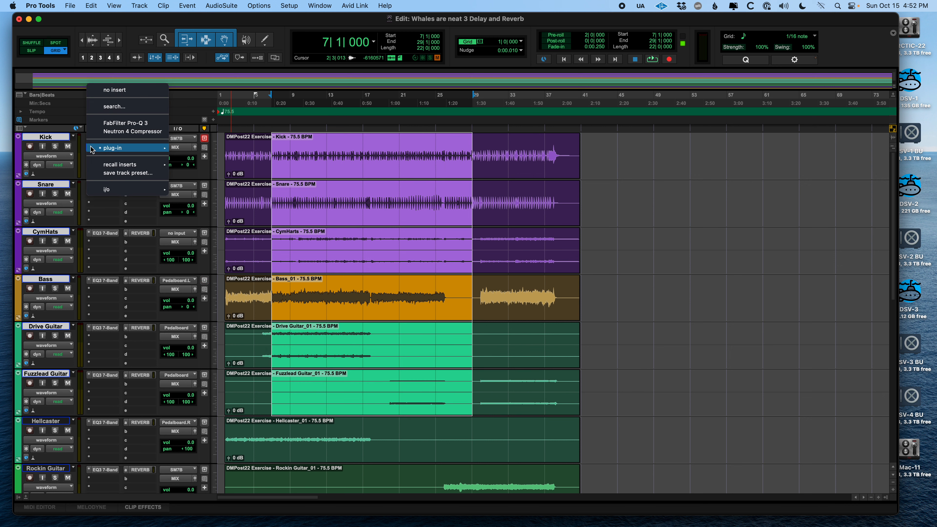
left_click(129, 93)
left_click(339, 196)
Step: Open the Symphony 3D plug-in on the REVERB track to view its settings and close its window
scroll(314, 259, "down", 10)
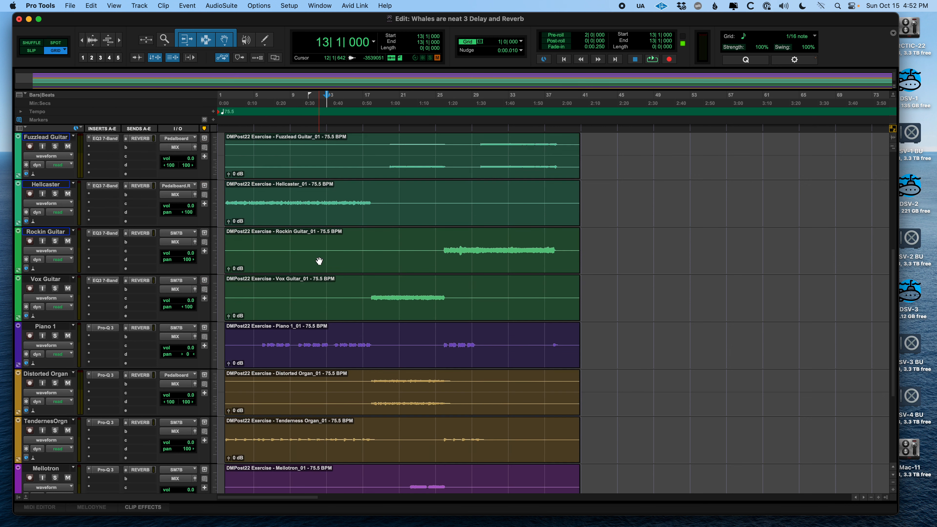
left_click(50, 402)
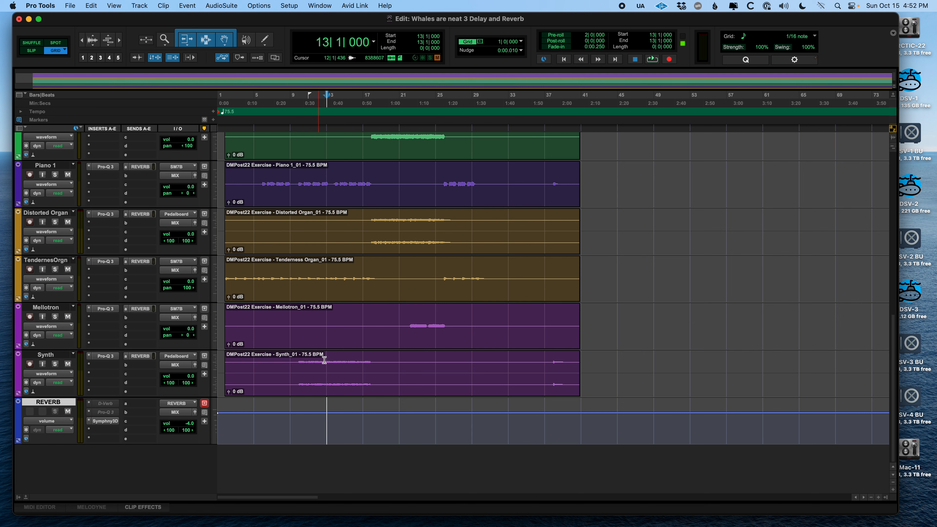
scroll(326, 361, "up", 10)
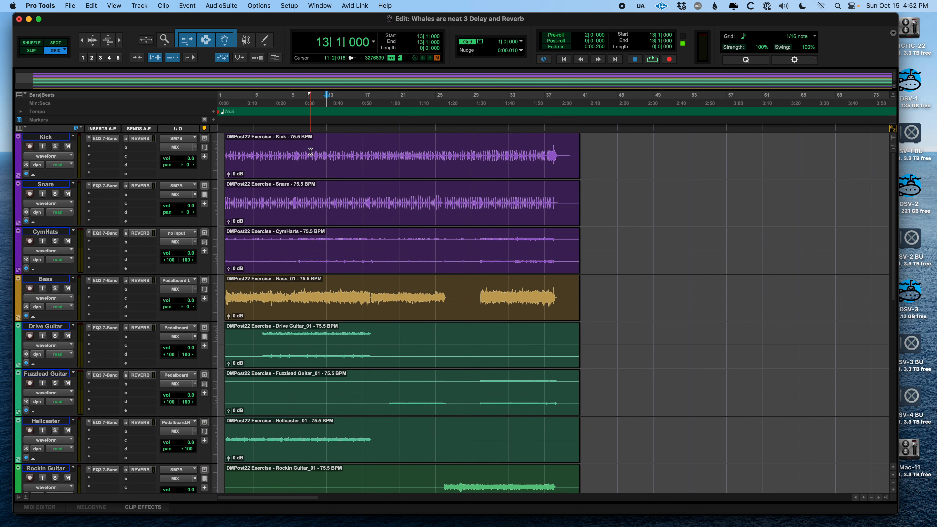
scroll(311, 355, "down", 6)
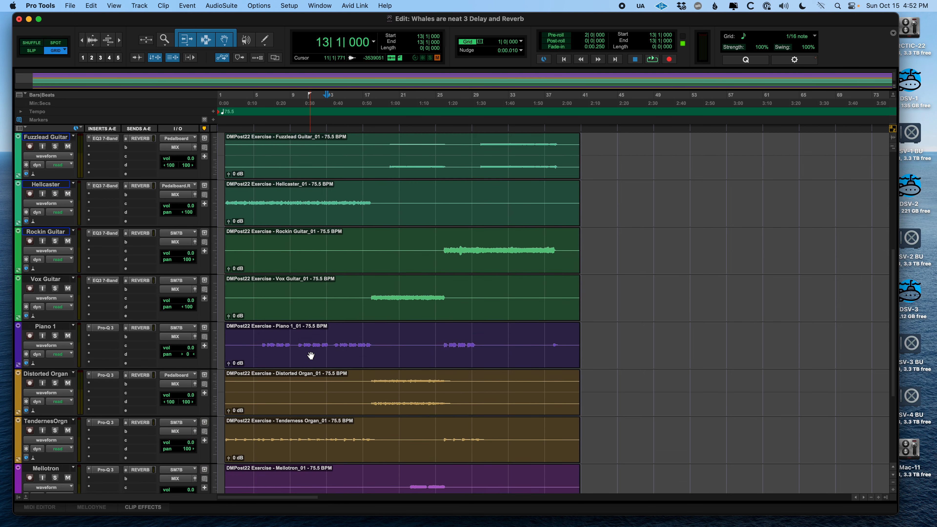
scroll(310, 355, "down", 4)
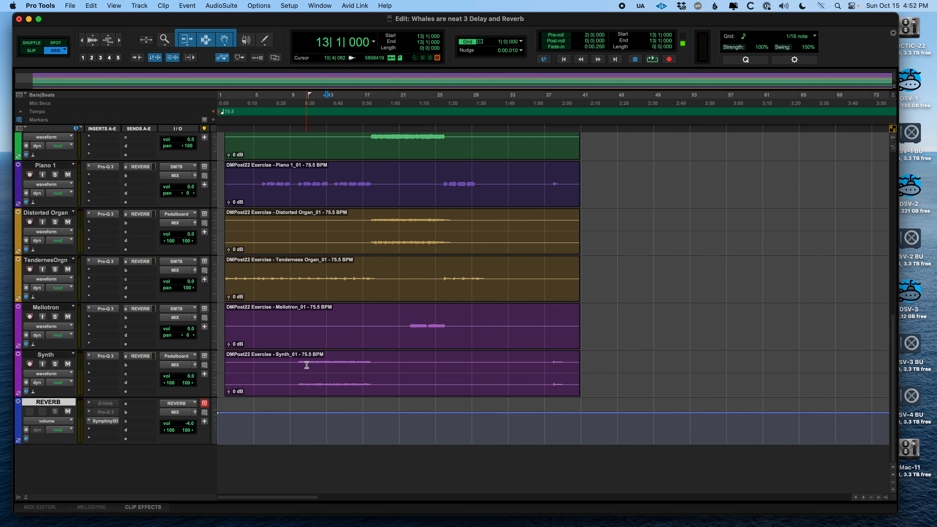
left_click(107, 422)
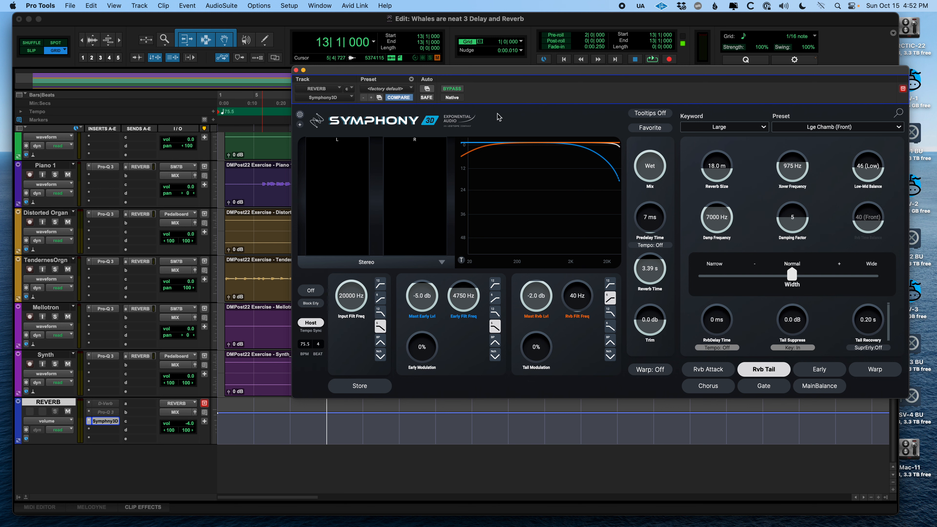
left_click(296, 70)
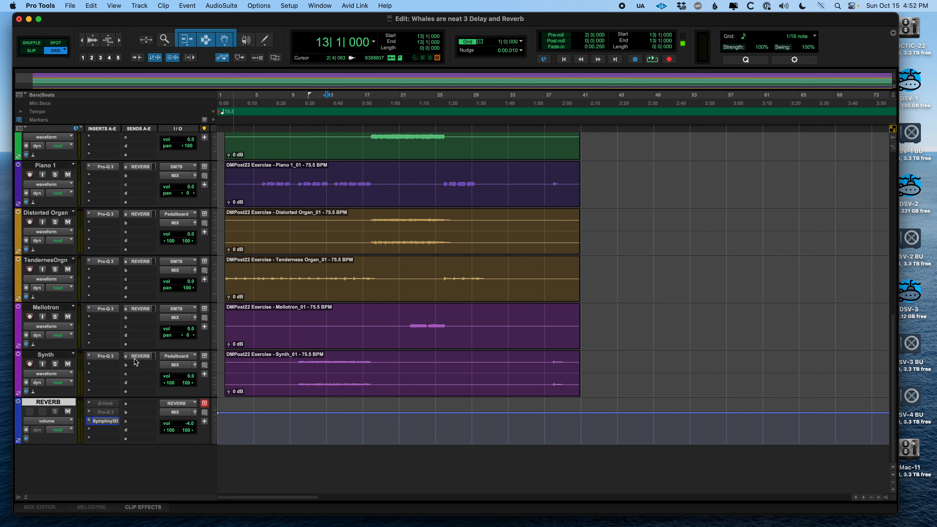
Step: Make the REVERB track inactive and hide it
right_click(69, 405)
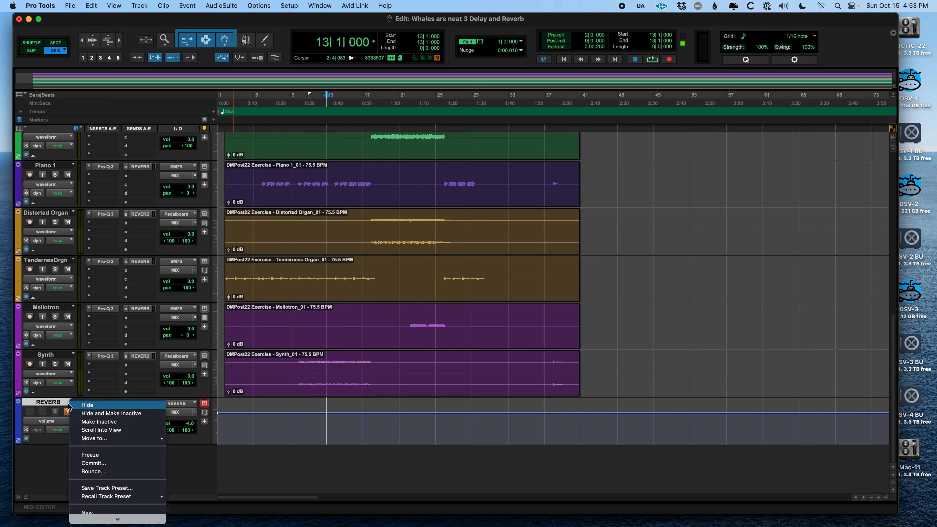
left_click(99, 421)
left_click(61, 355)
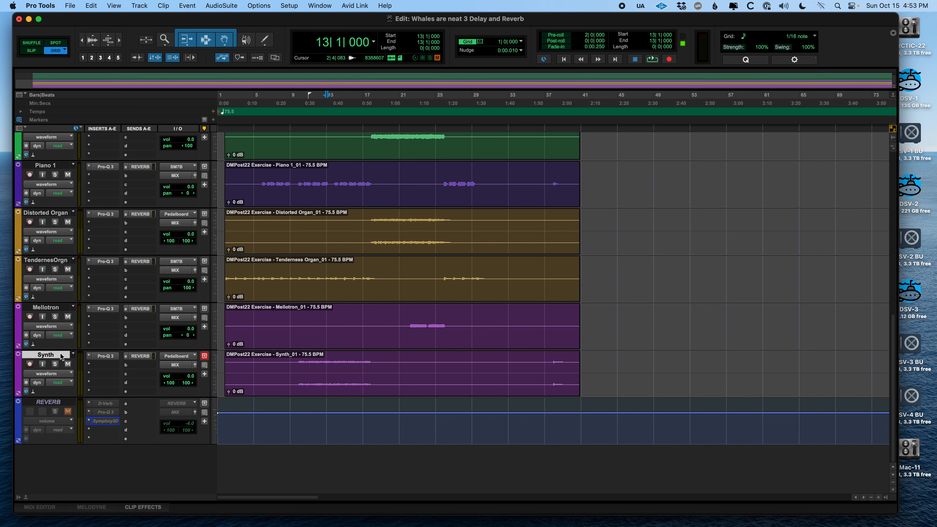
right_click(60, 404)
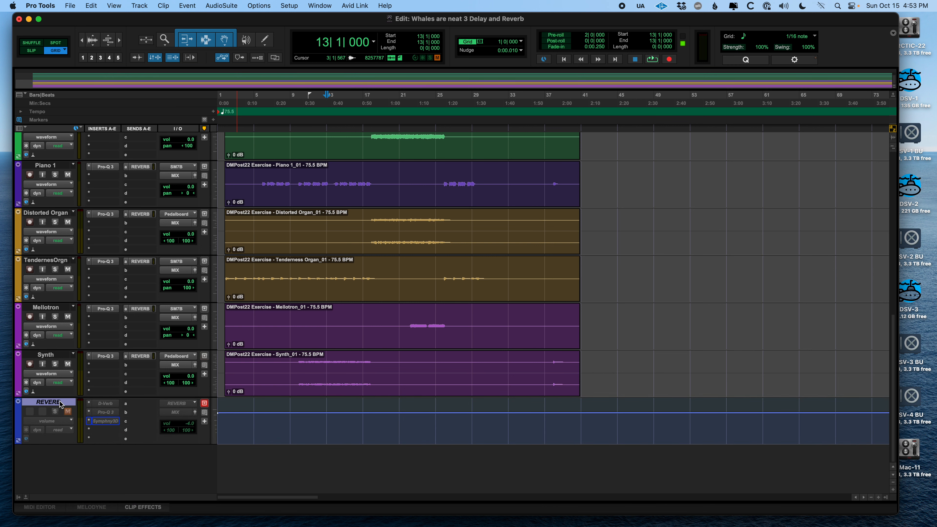
left_click(85, 405)
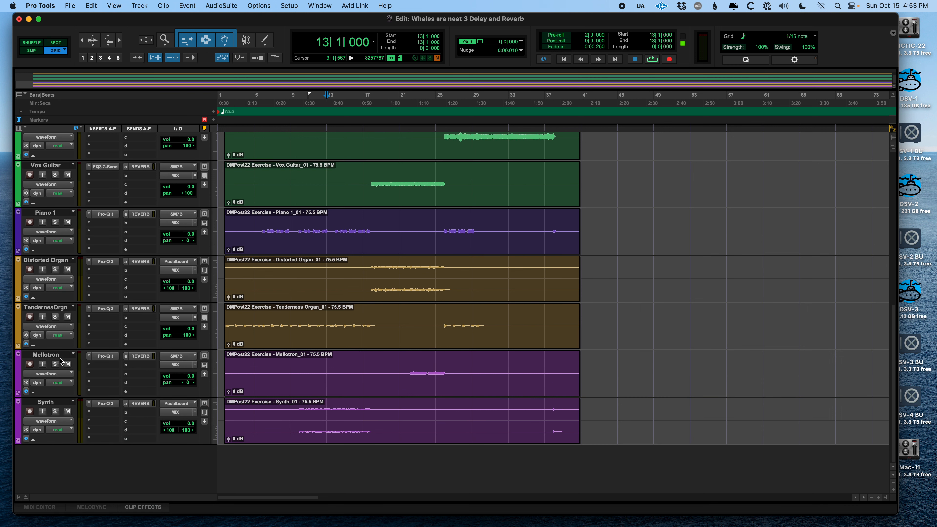
Step: Create one stereo Aux Input track named Reverb BIG below the Synth track
scroll(304, 390, "up", 5)
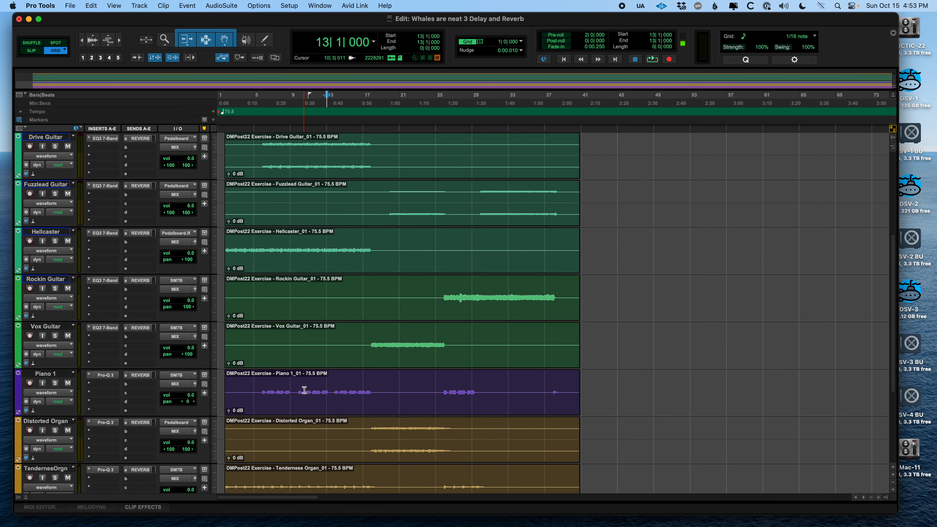
scroll(303, 390, "down", 4)
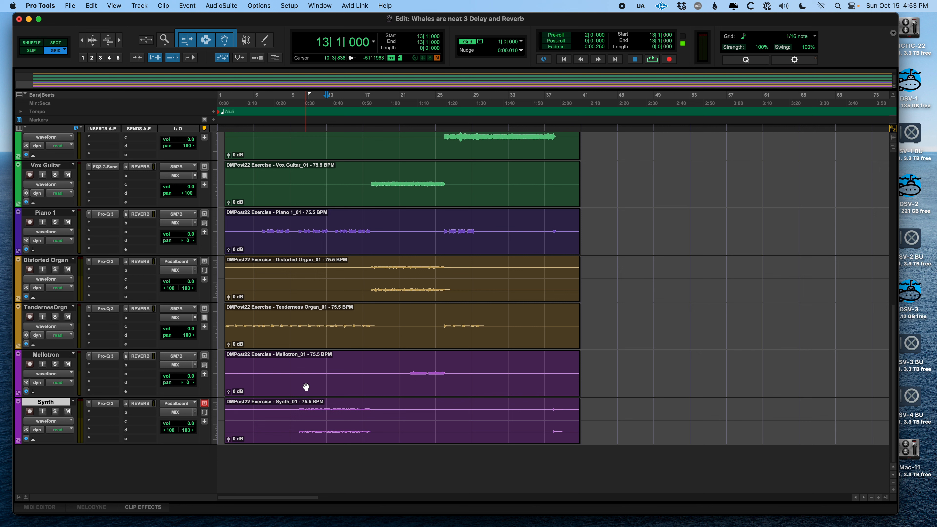
left_click(140, 6)
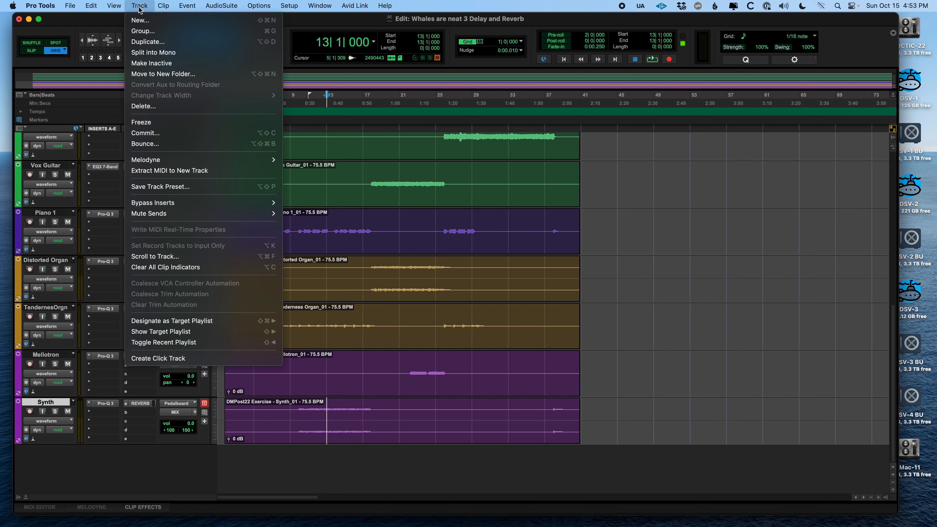
left_click(143, 20)
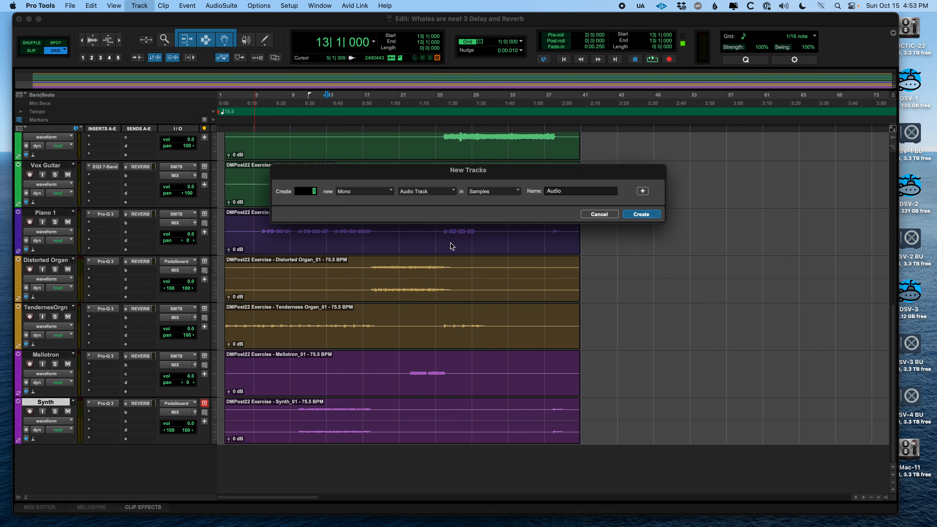
left_click(425, 192)
left_click(430, 198)
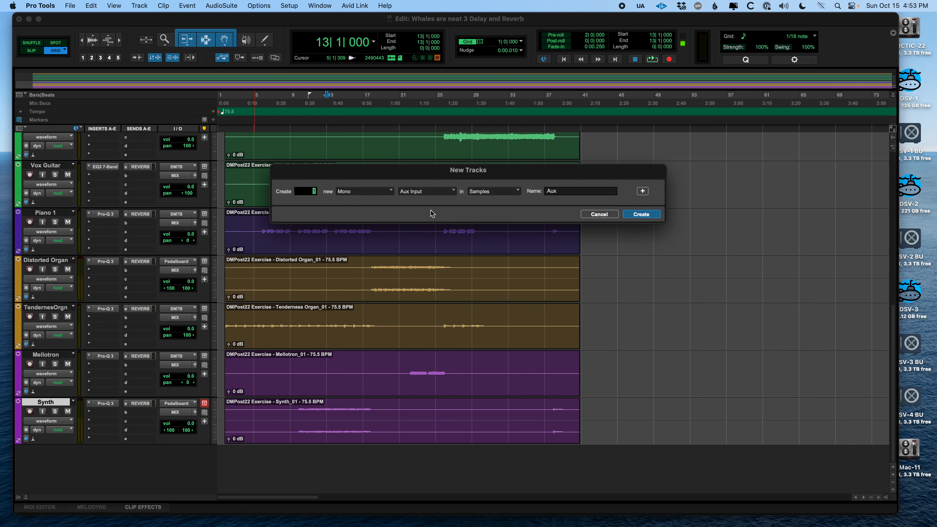
left_click(377, 196)
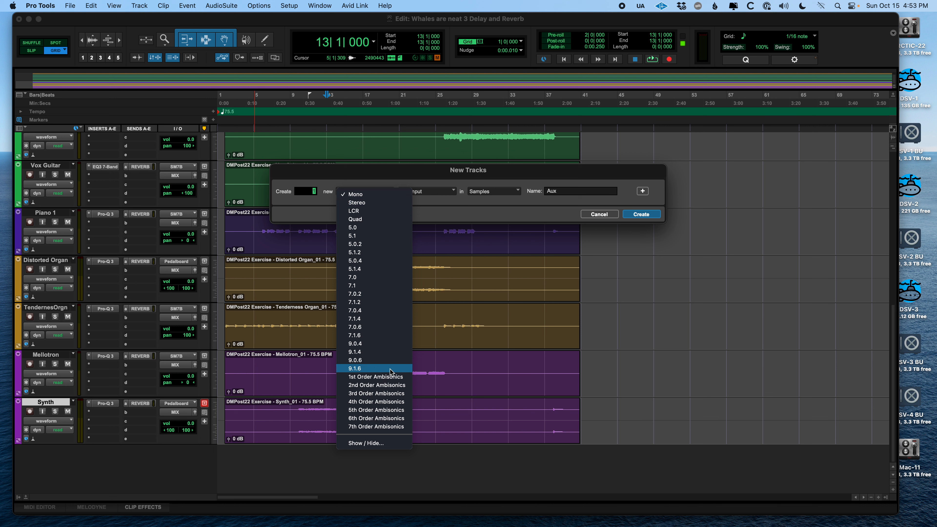
left_click(388, 203)
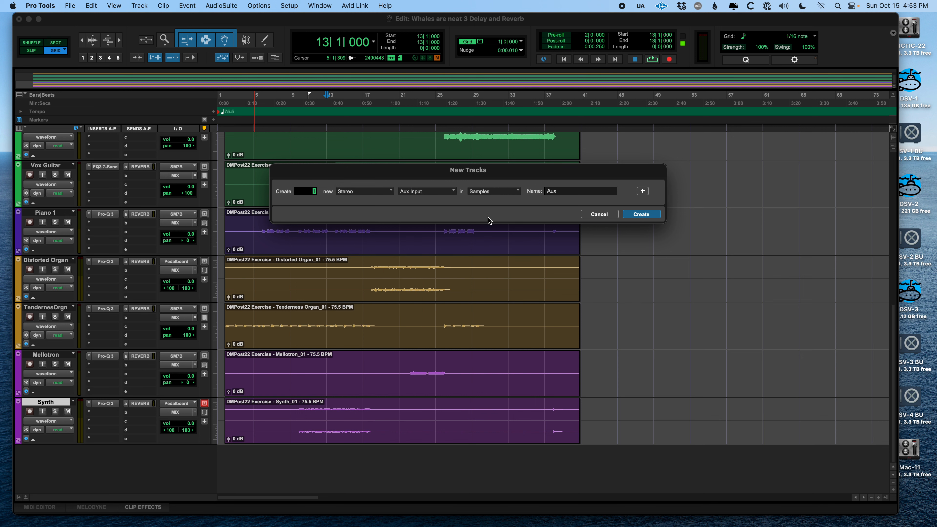
double_click(567, 193)
type("Reverb BIG")
key("Return")
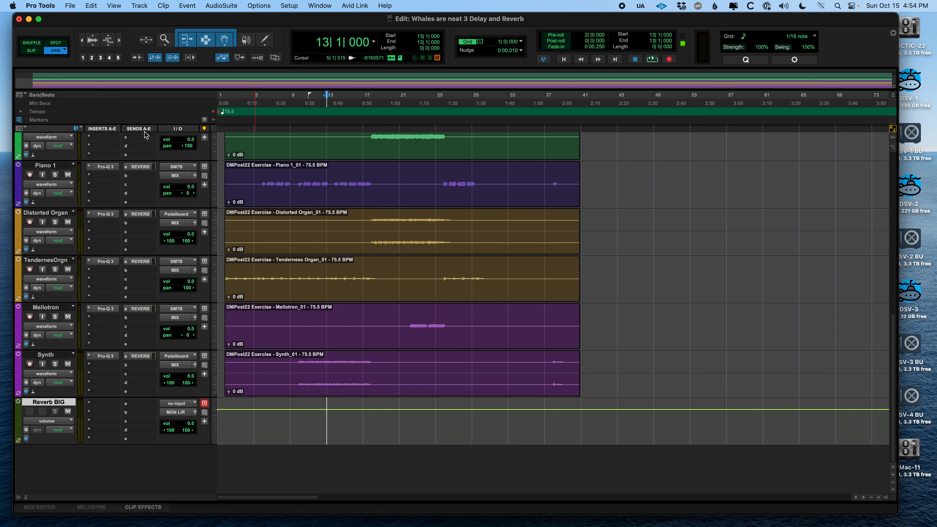
Step: Assign send b on the Synth track to the Reverb BIG (Stereo) track
left_click(127, 367)
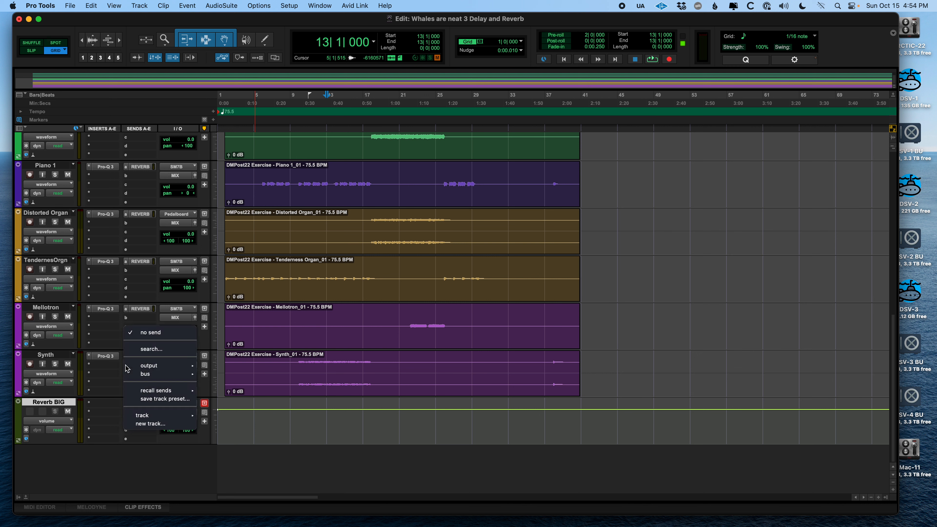
mouse_move(126, 367)
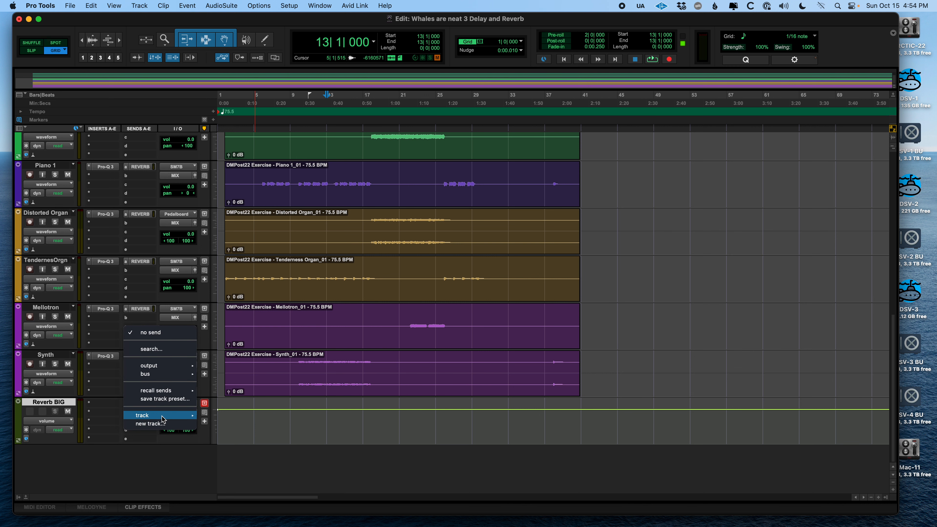
mouse_move(162, 419)
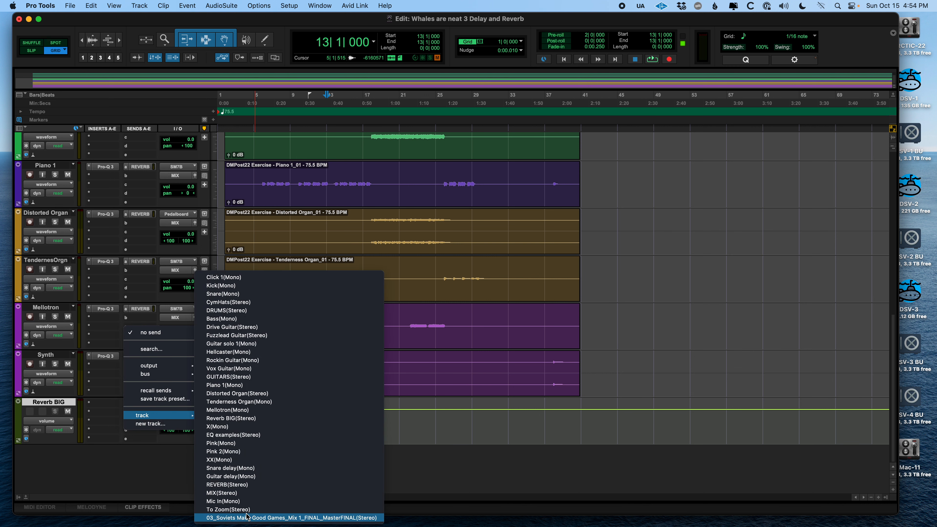
left_click(251, 418)
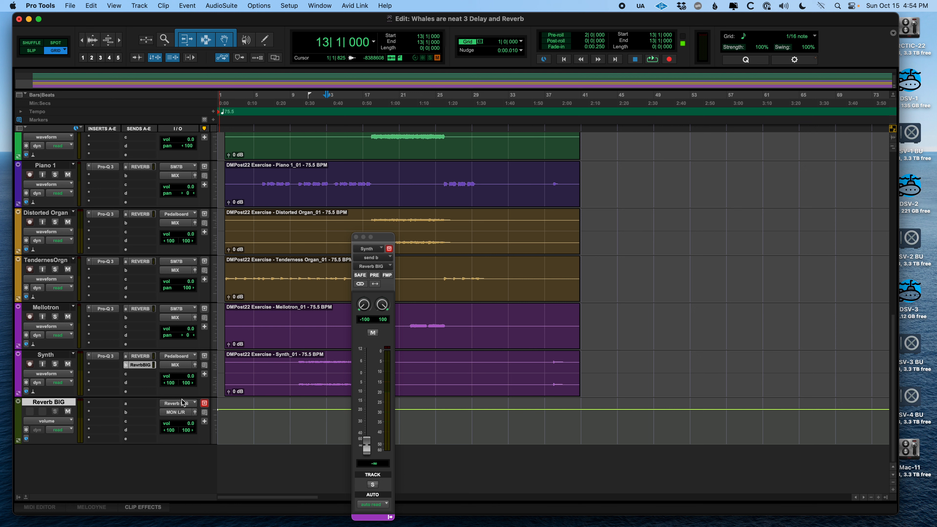
left_click(180, 366)
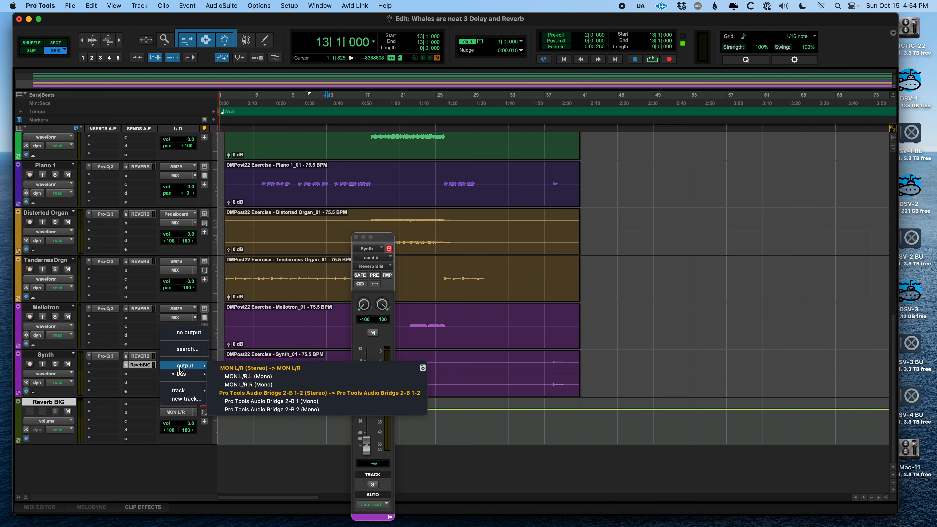
mouse_move(184, 393)
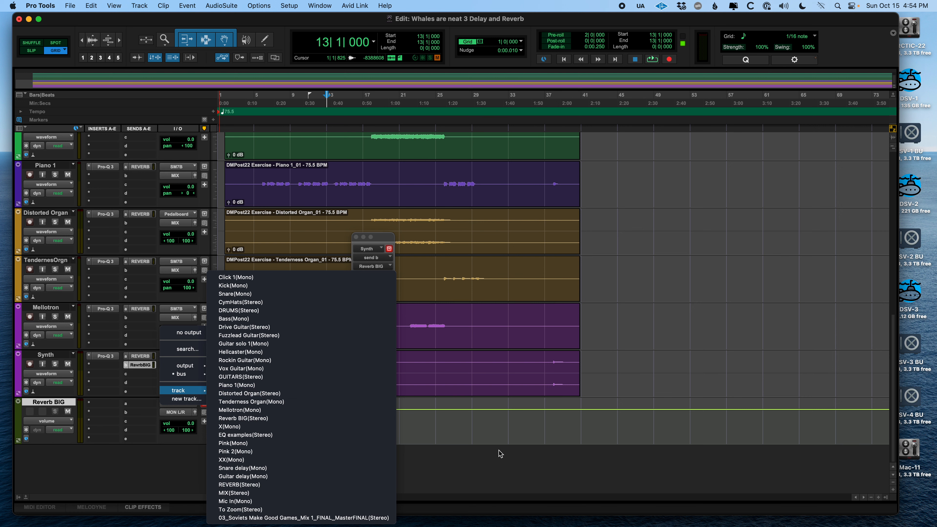
left_click(508, 374)
Step: Select the Synth track's clip from bar 10 to about bar 20
left_click(477, 365)
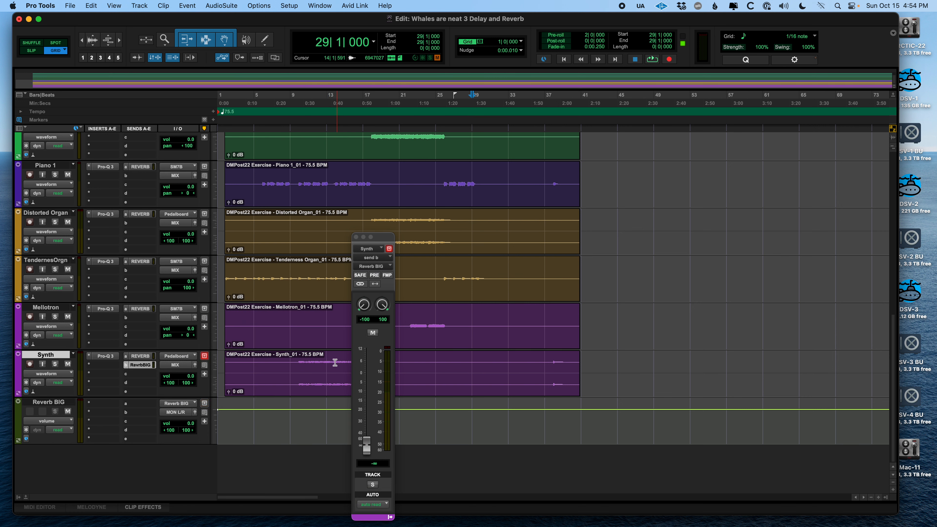
left_click(302, 365)
left_click_drag(301, 363, 391, 364)
left_click(309, 363)
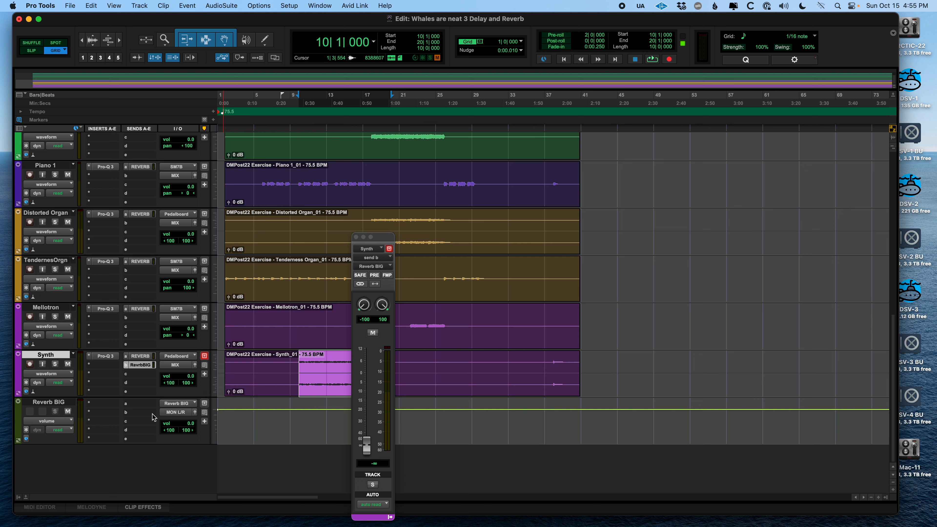
Step: Route the Reverb BIG track's output to the MIX (Stereo) track and place the edit cursor at bar 11 on the Synth track
left_click(177, 413)
mouse_move(178, 414)
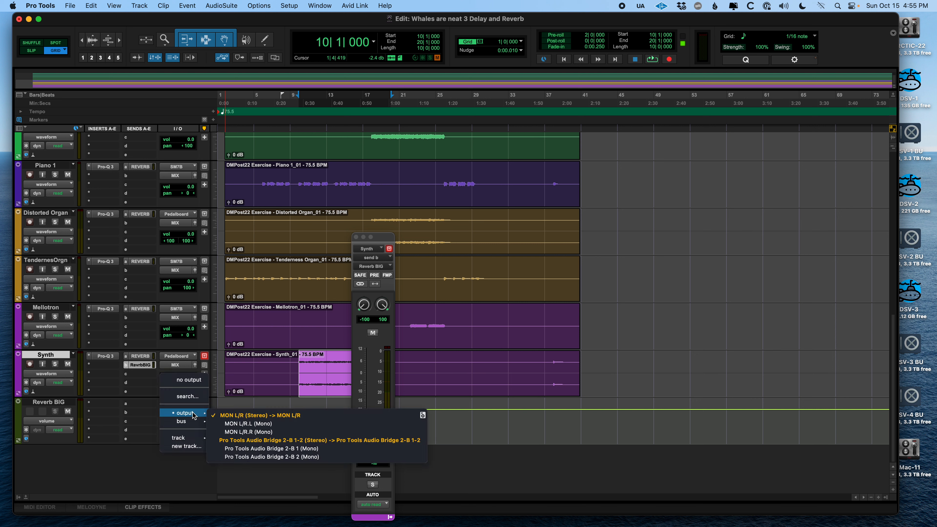
mouse_move(184, 438)
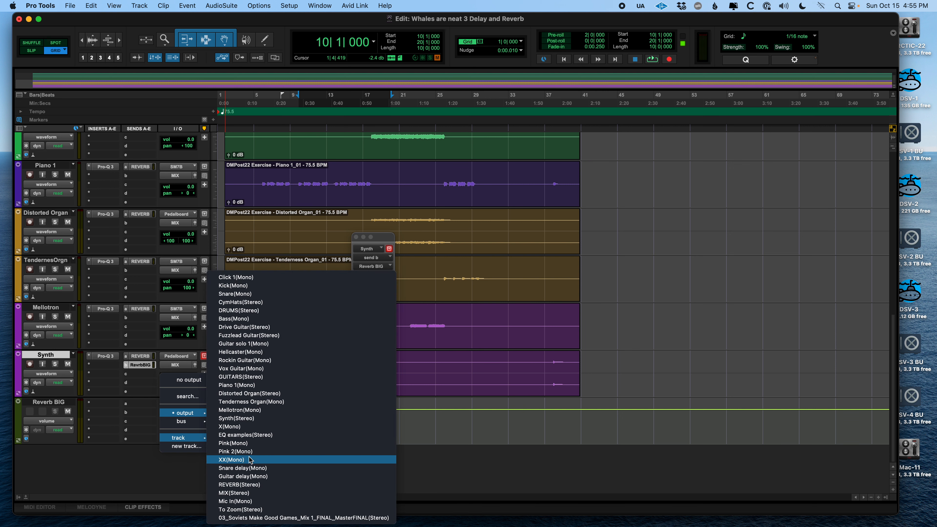
left_click(255, 493)
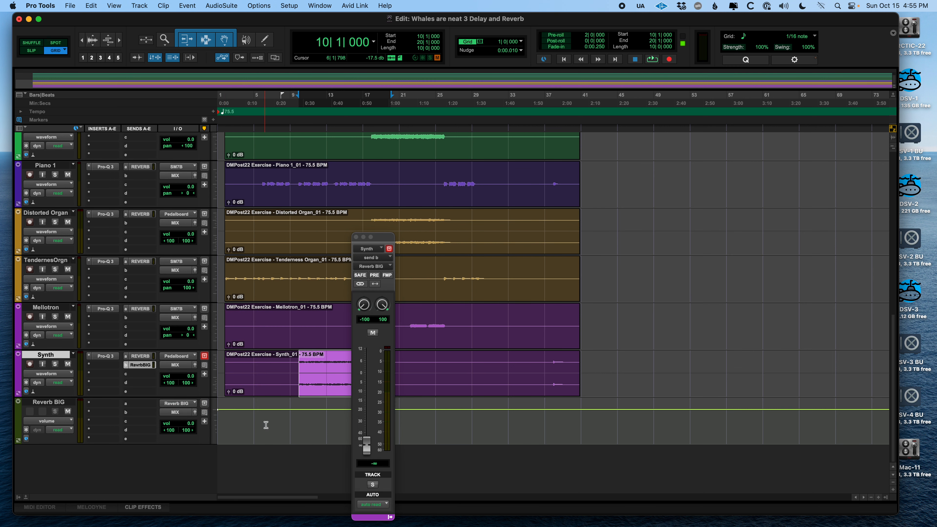
left_click(310, 364)
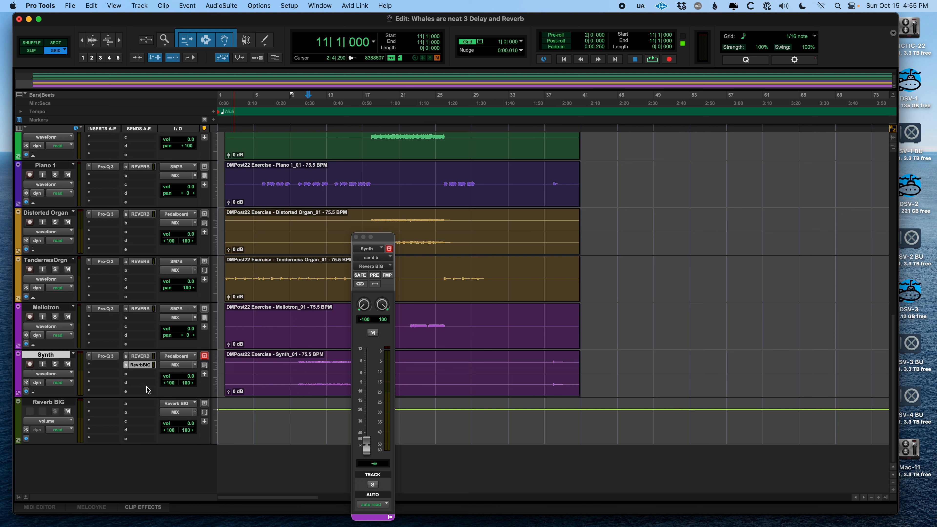
Step: View the Synth track's main output fader and close its window
left_click(142, 366)
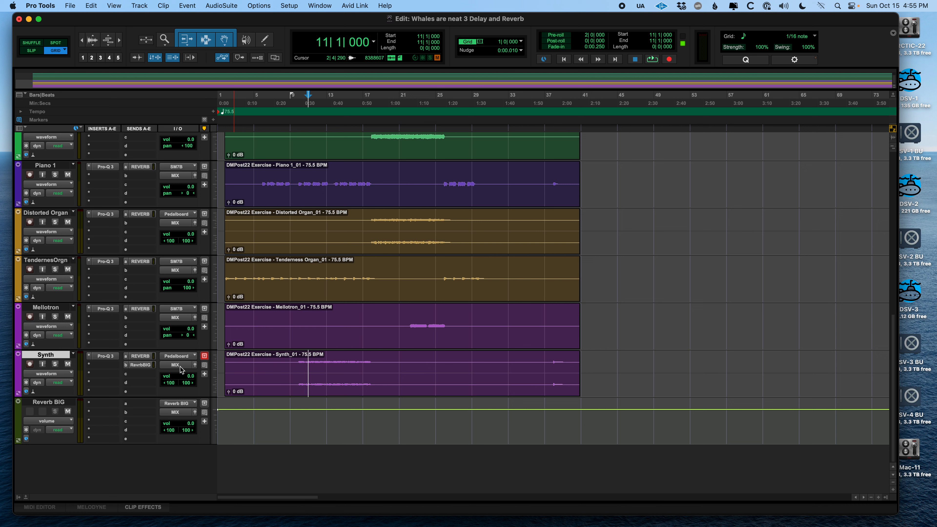
left_click(195, 366)
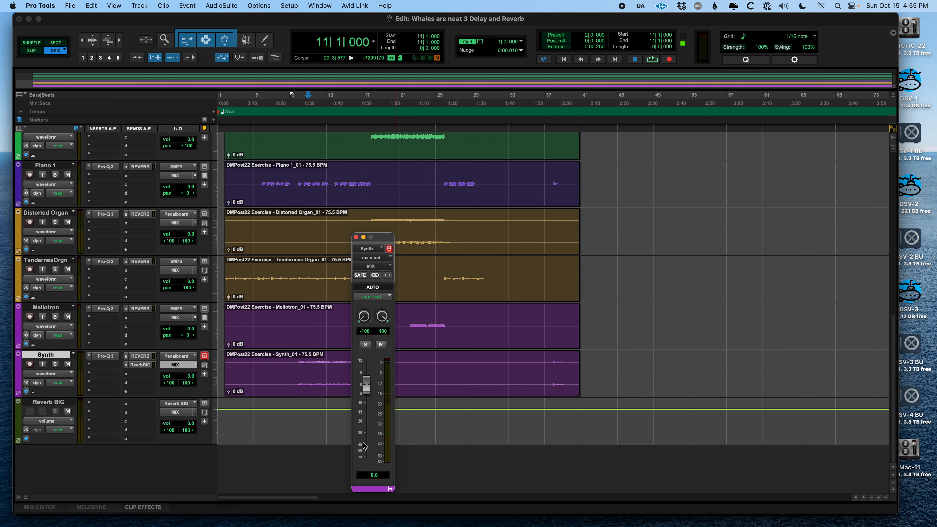
left_click(356, 237)
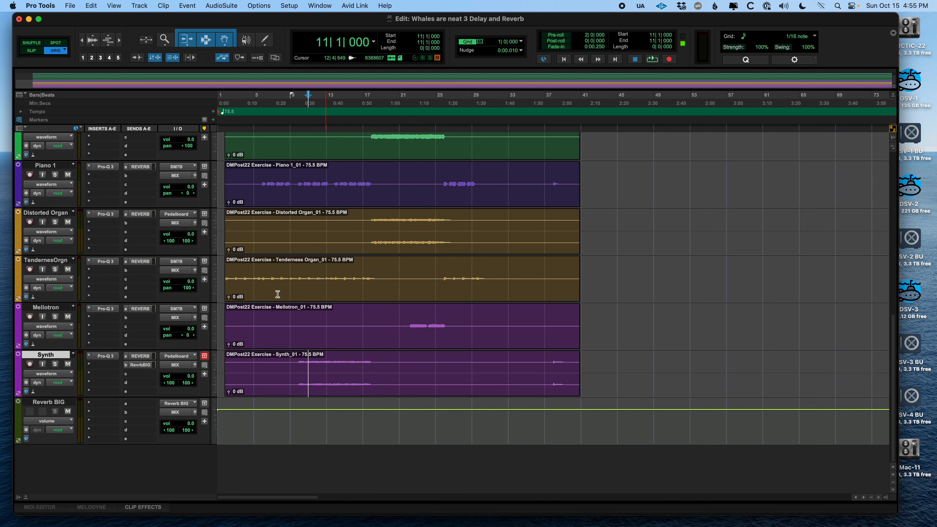
Step: Raise the Synth track's send b to Reverb BIG to about -2.5 dB and solo the Synth track
left_click(147, 366)
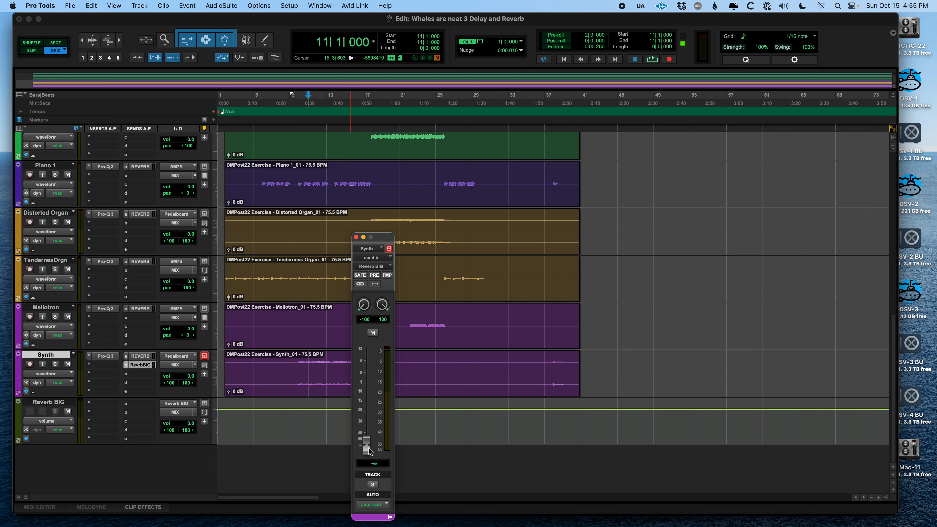
left_click_drag(366, 446, 381, 384)
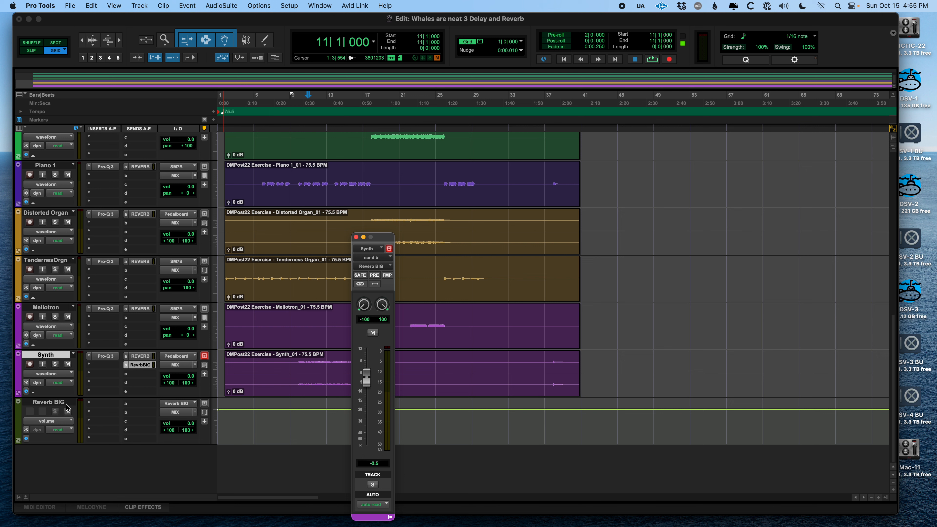
left_click(300, 361)
left_click(309, 360)
key("shift+s")
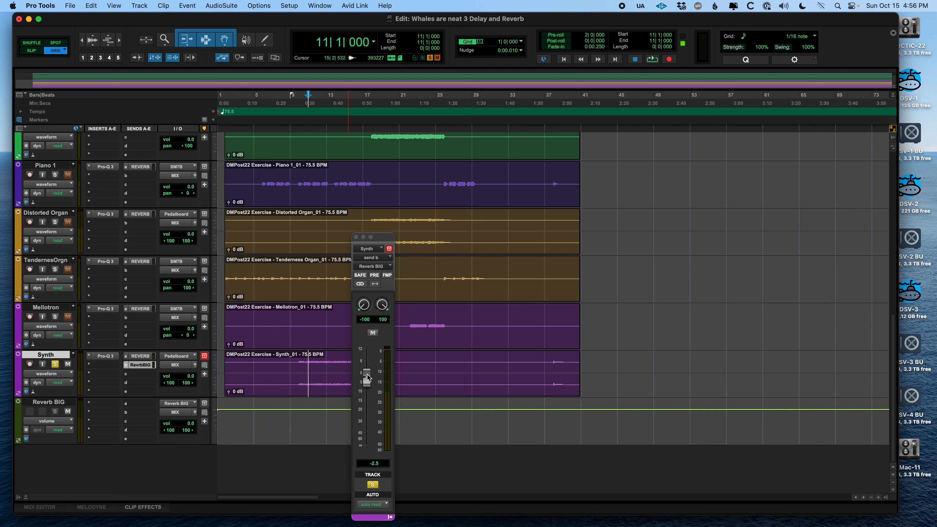
Step: Play the soloed Synth from bar 11 while adjusting its send b level to about -1.7 dB, and stop playback
mouse_move(368, 377)
left_mouse_down()
mouse_move(367, 445)
mouse_move(374, 379)
left_mouse_up()
key("space")
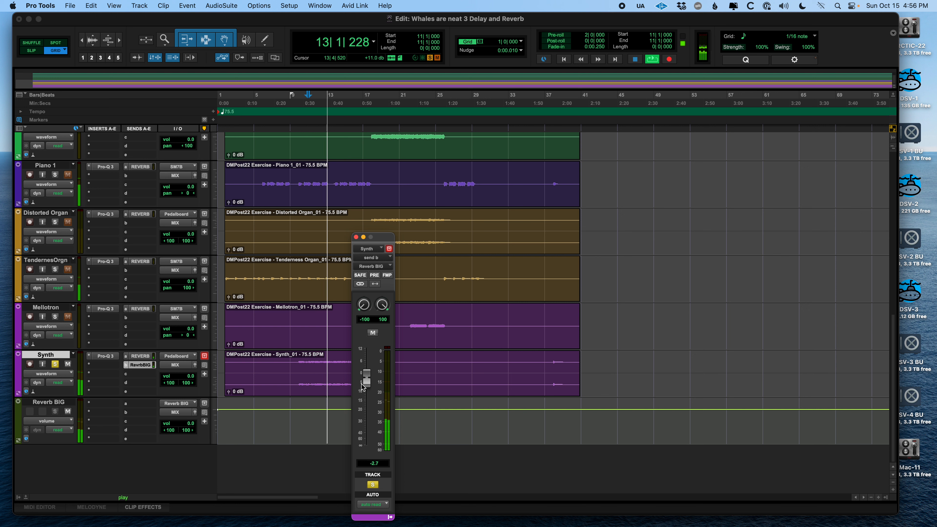
mouse_move(366, 374)
left_mouse_down()
mouse_move(370, 449)
mouse_move(369, 379)
left_mouse_up()
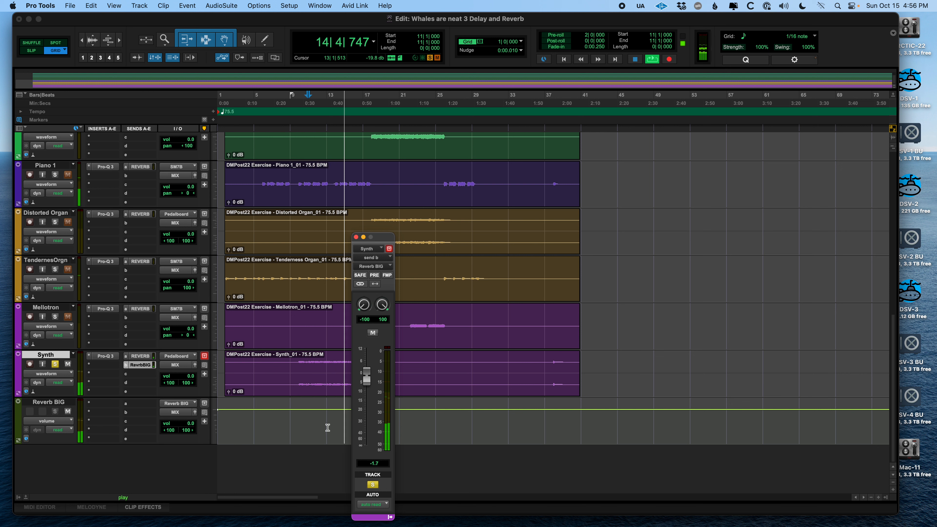
key("space")
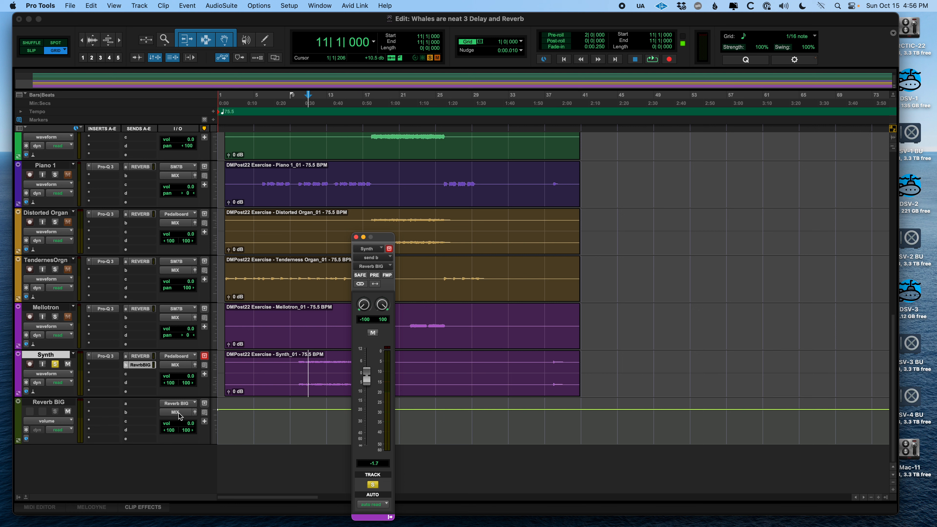
Step: Unsolo the Synth track, reset its send b level to 0.0 dB and close the send window
left_click(55, 364)
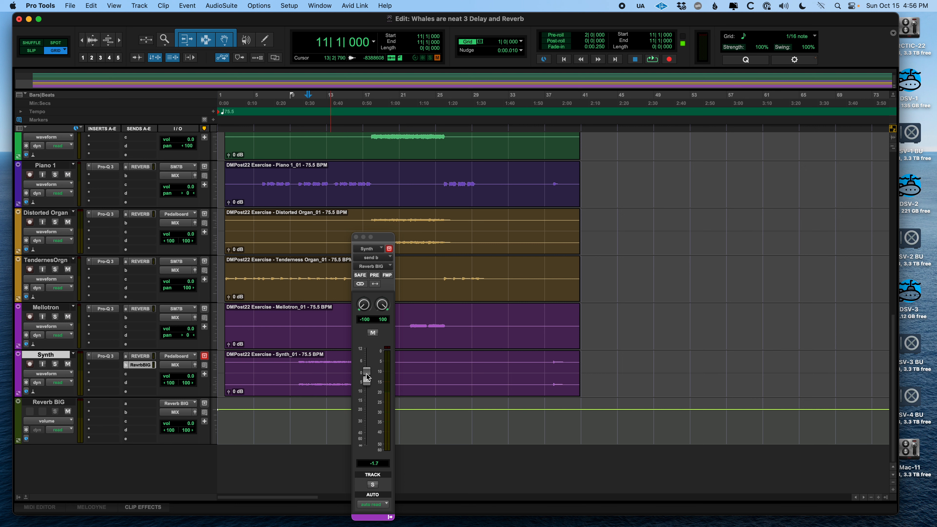
left_click(367, 375, "alt")
left_click(356, 237)
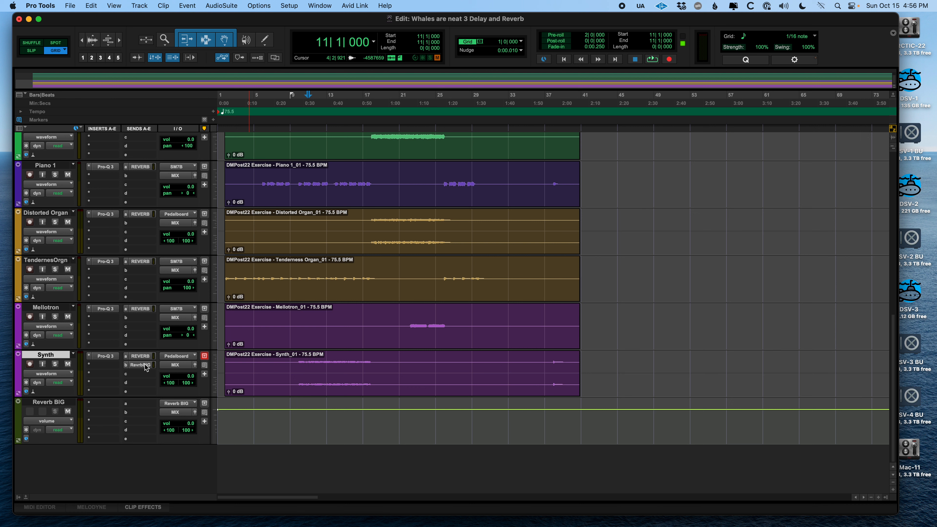
Step: Copy the Synth track's Reverb BIG send to send b of the Mellotron track and check the copied level
left_click_drag(146, 367, 143, 318)
left_click(140, 317)
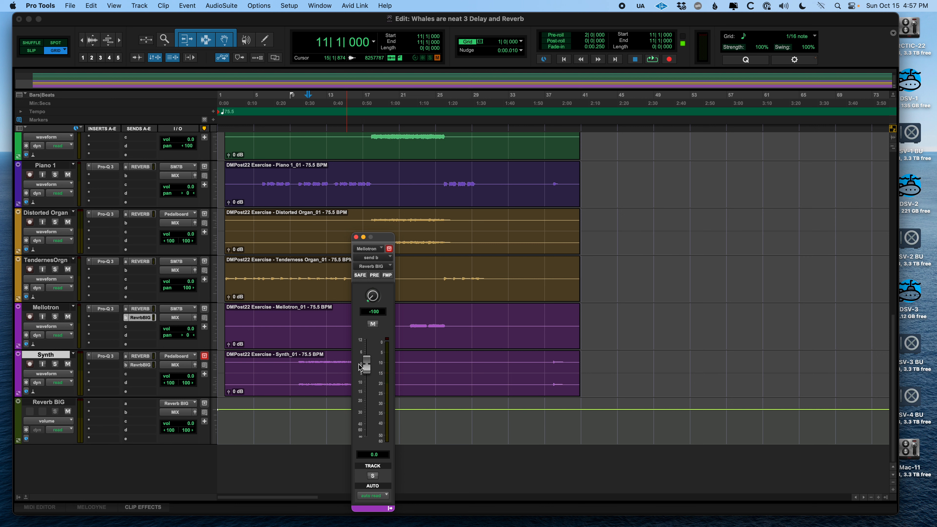
left_click(356, 237)
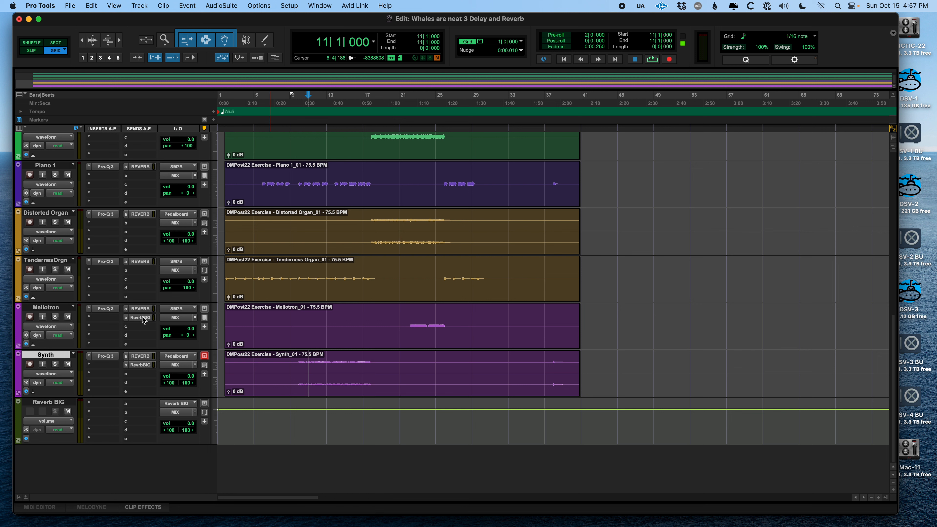
Step: Copy the Reverb BIG send to send b of the TendernesOrgn, Distorted Organ and Piano 1 tracks, checking the level on Piano 1
left_click_drag(142, 320, 142, 244)
scroll(167, 328, "up", 3)
left_click(141, 242)
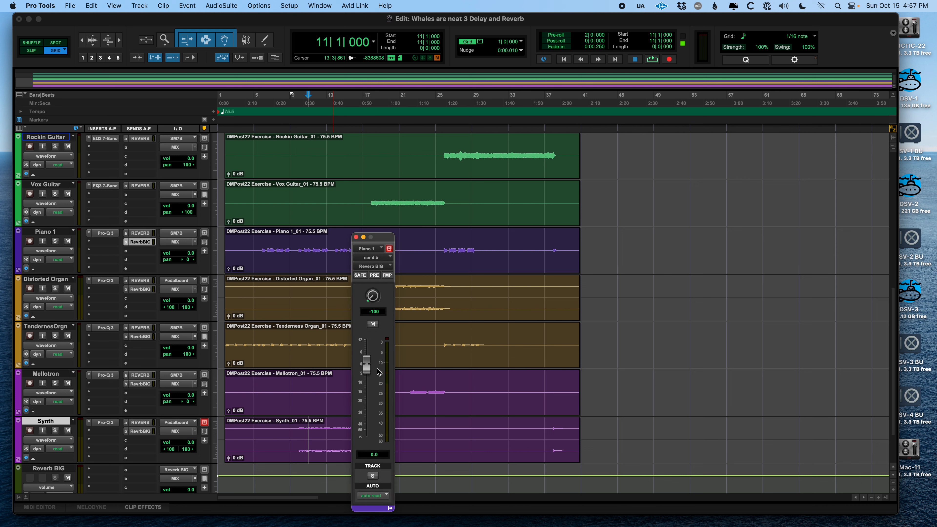
left_click(356, 237)
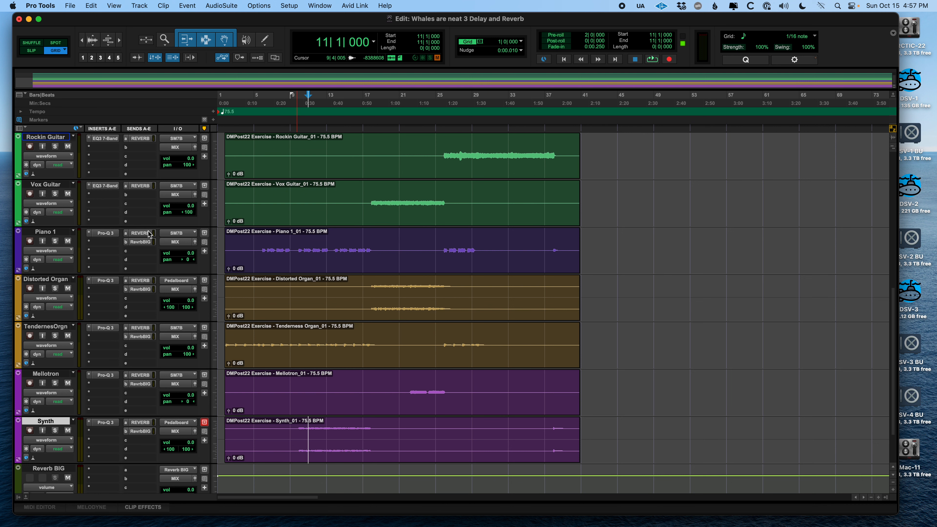
Step: Copy the Reverb BIG send to send b of all the guitar tracks, from Vox Guitar up to Drive Guitar, and the Bass track
left_click_drag(142, 242, 144, 200)
scroll(147, 229, "up", 3)
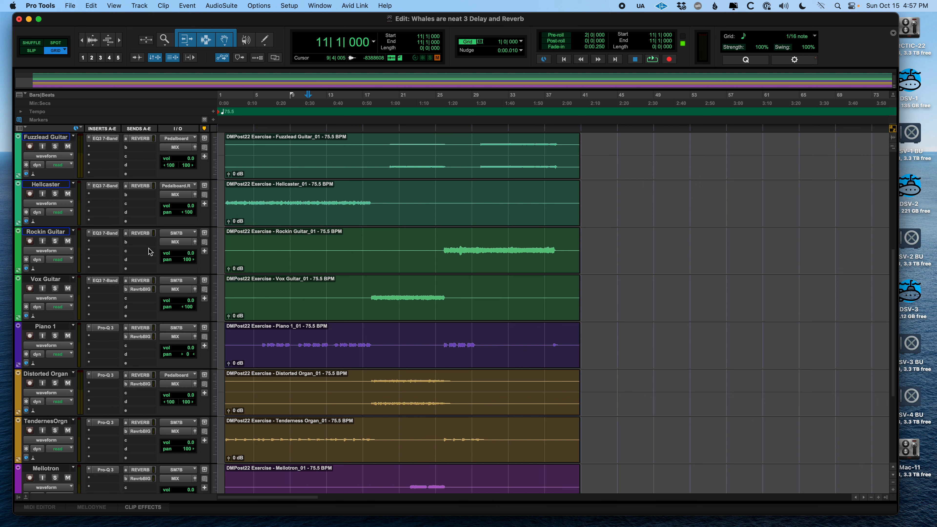
left_click_drag(140, 290, 142, 242)
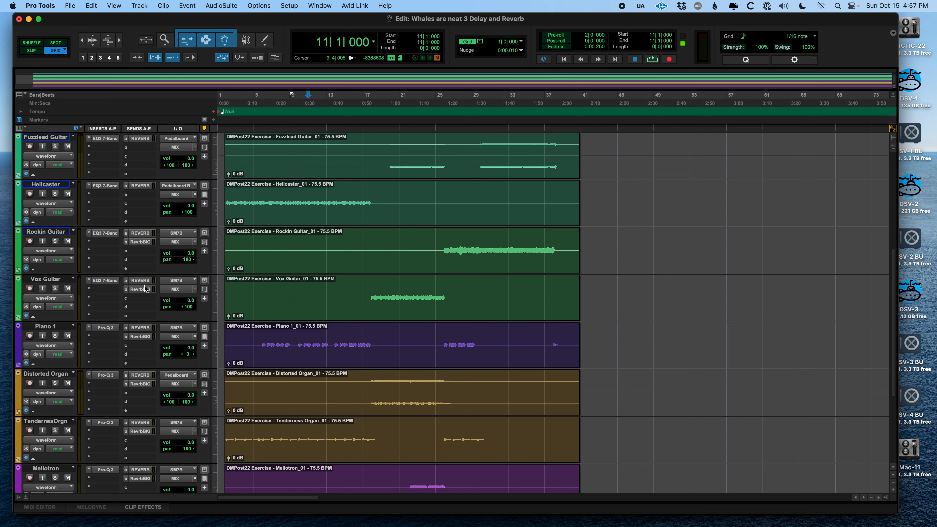
scroll(148, 258, "up", 4)
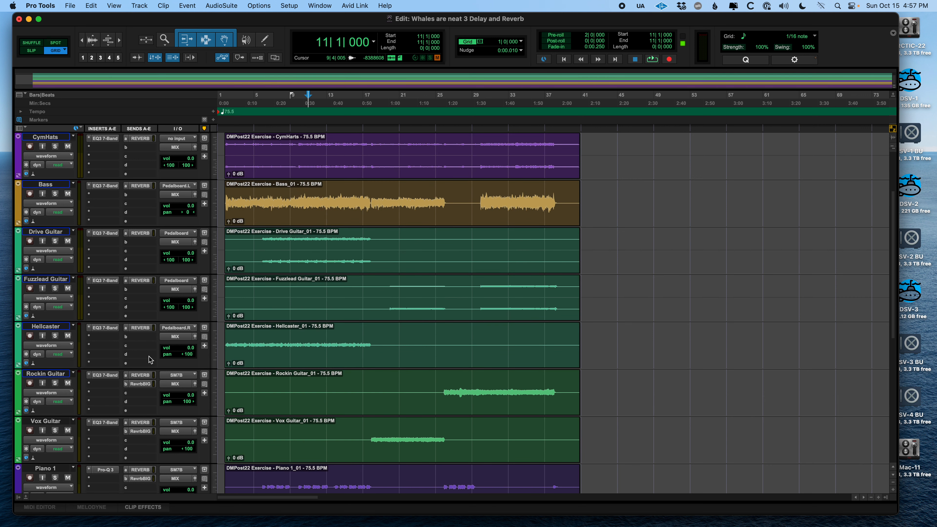
left_click_drag(148, 356, 145, 196)
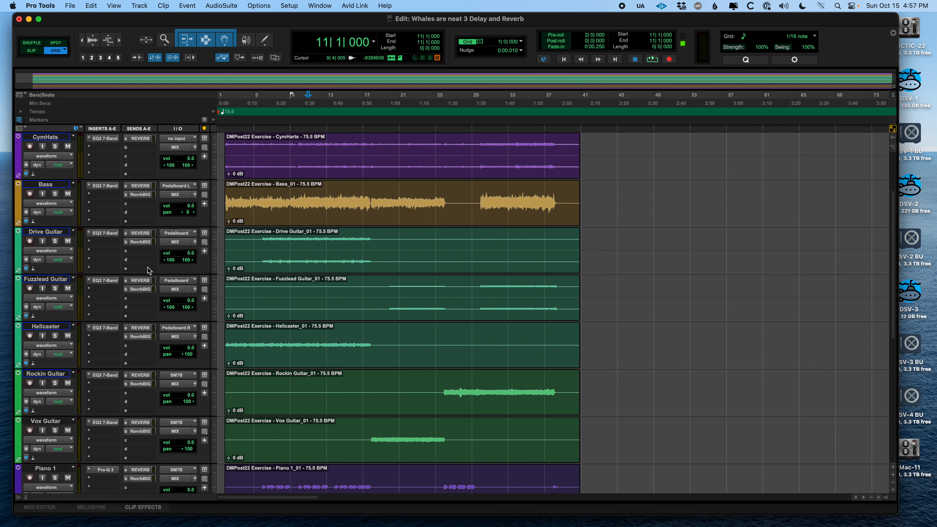
Step: Copy the Reverb BIG send to send b of the CymHats, Snare and Kick tracks, checking the level on Kick
scroll(148, 271, "up", 3)
left_click_drag(150, 292, 141, 195)
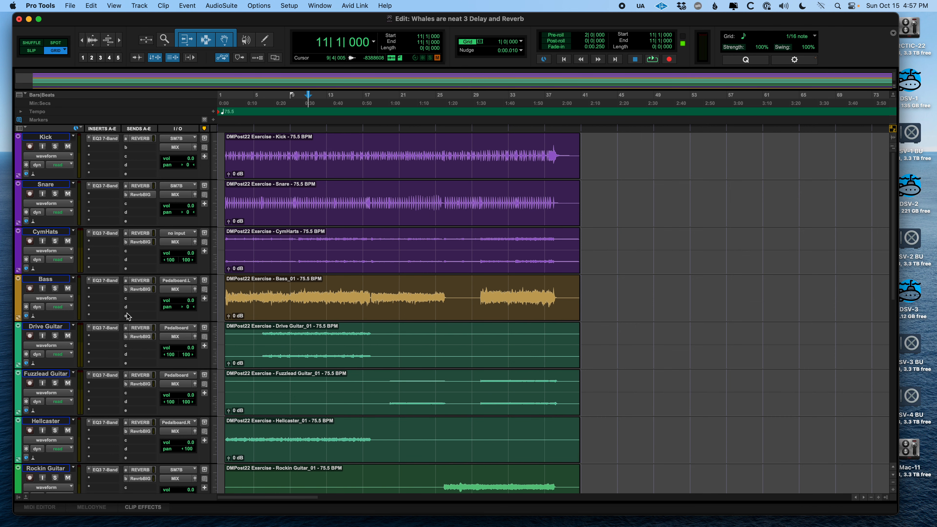
left_click_drag(145, 284, 150, 152)
left_click(140, 147)
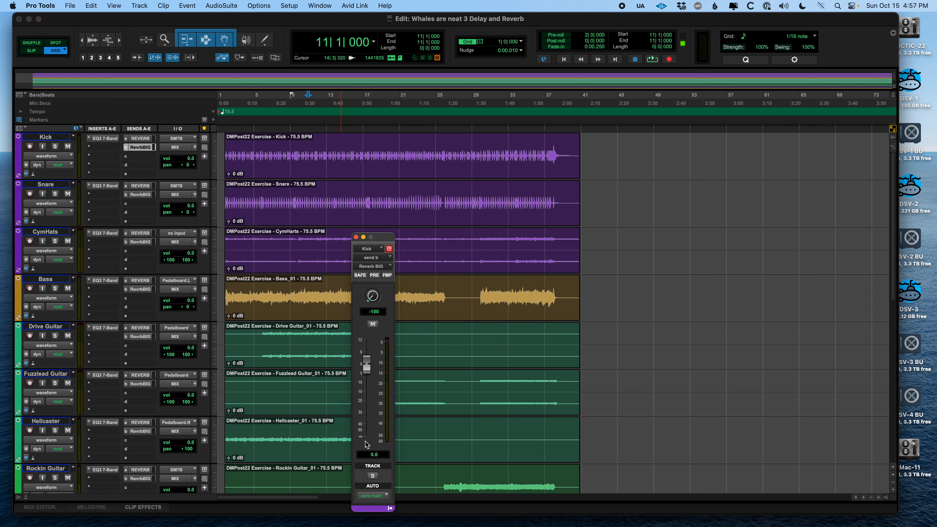
left_click(356, 237)
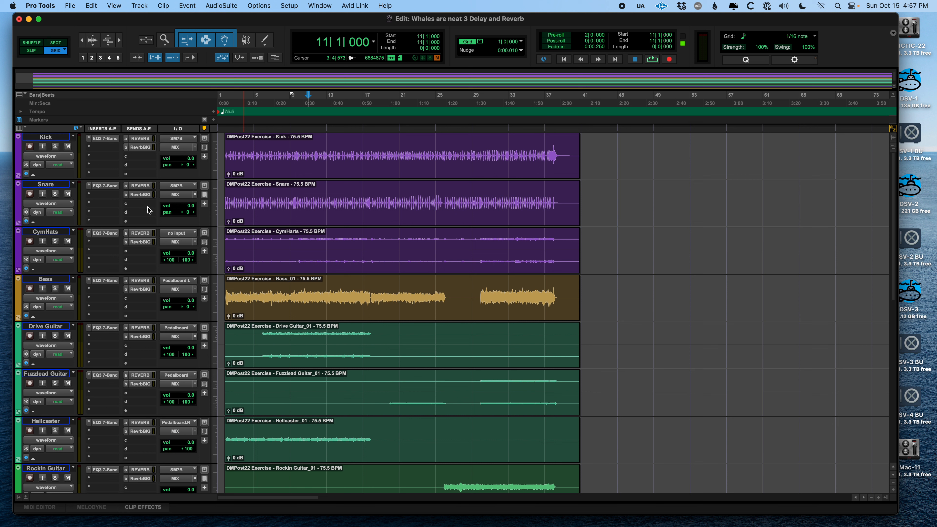
Step: Toggle the mute state of the Reverb BIG sends on all tracks at once
left_click(140, 197, "alt+super")
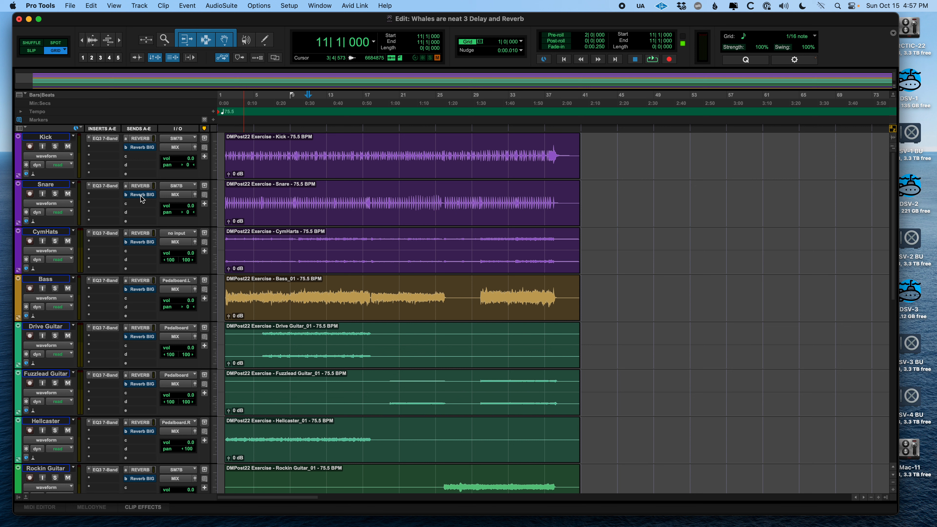
left_click(141, 196, "alt+super")
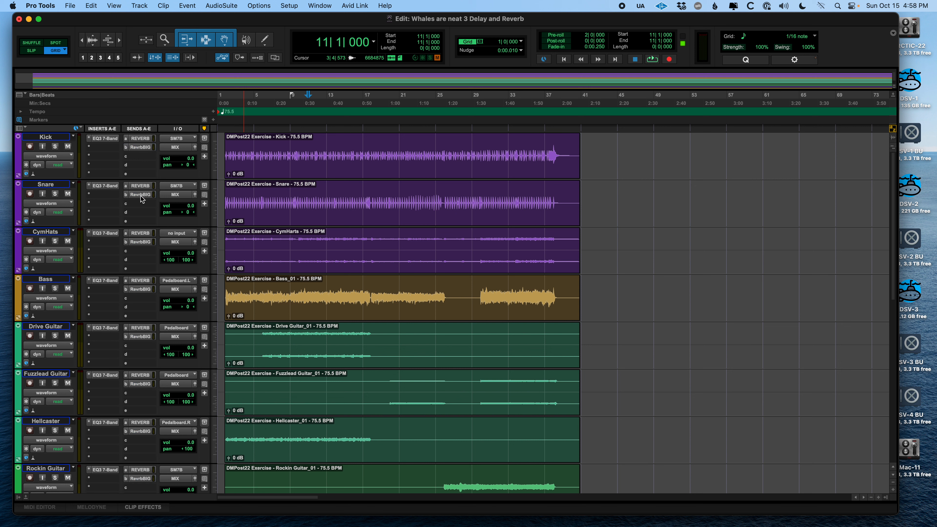
left_click(142, 197, "alt+super")
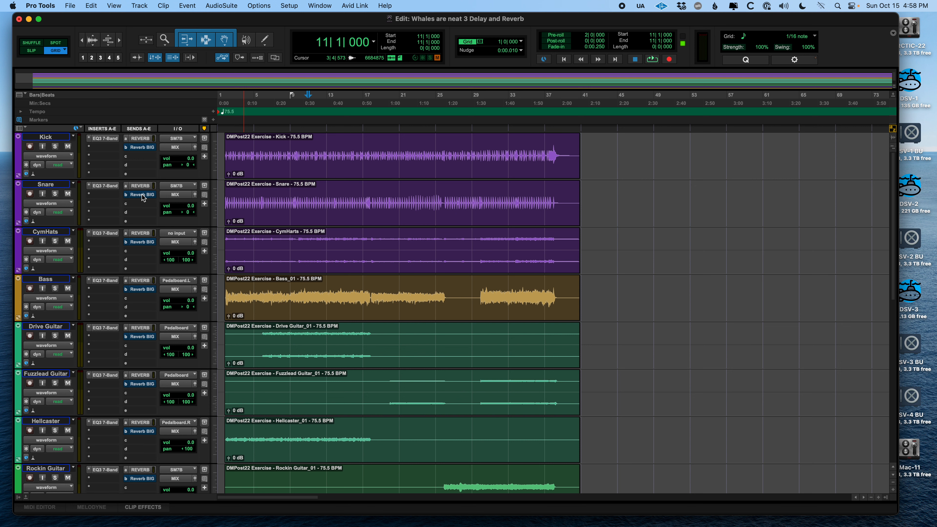
Step: Insert the multichannel D-Verb (stereo) plug-in in the first insert slot of the Reverb BIG track
scroll(133, 287, "down", 10)
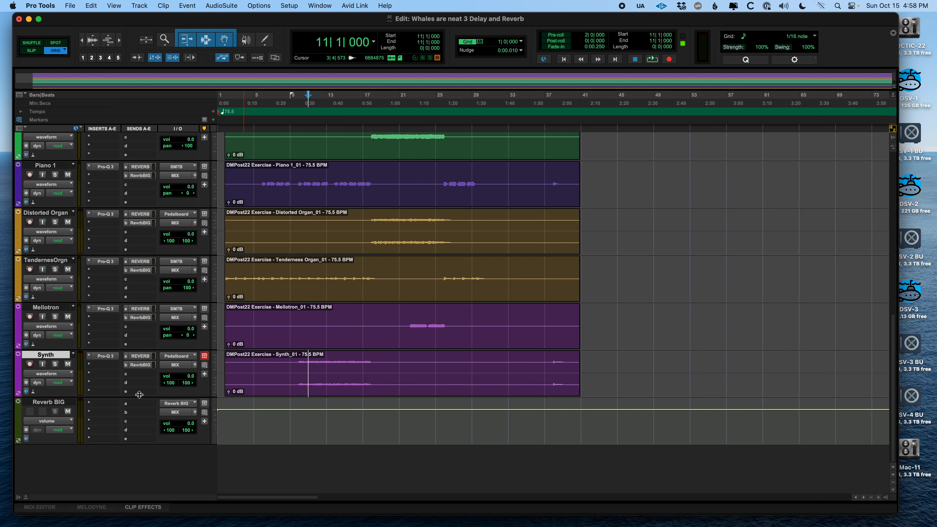
left_click(91, 404)
mouse_move(91, 406)
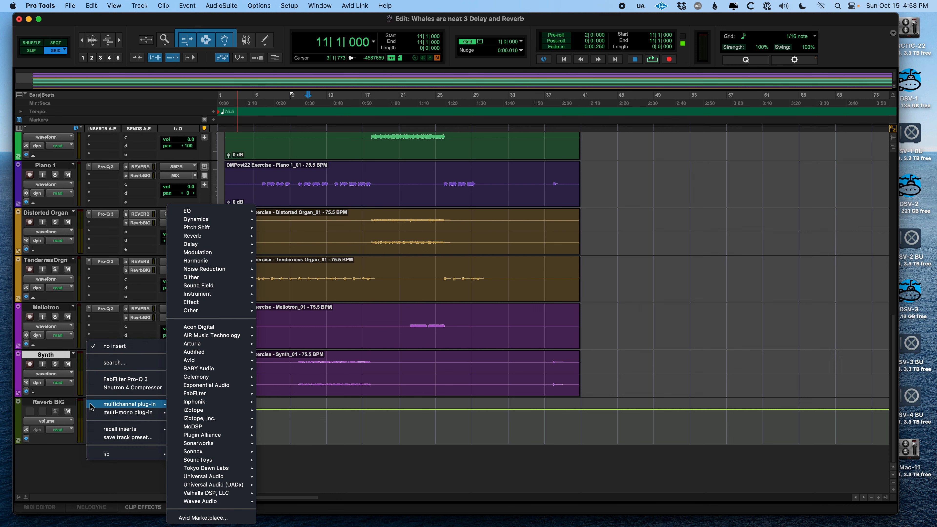
mouse_move(241, 238)
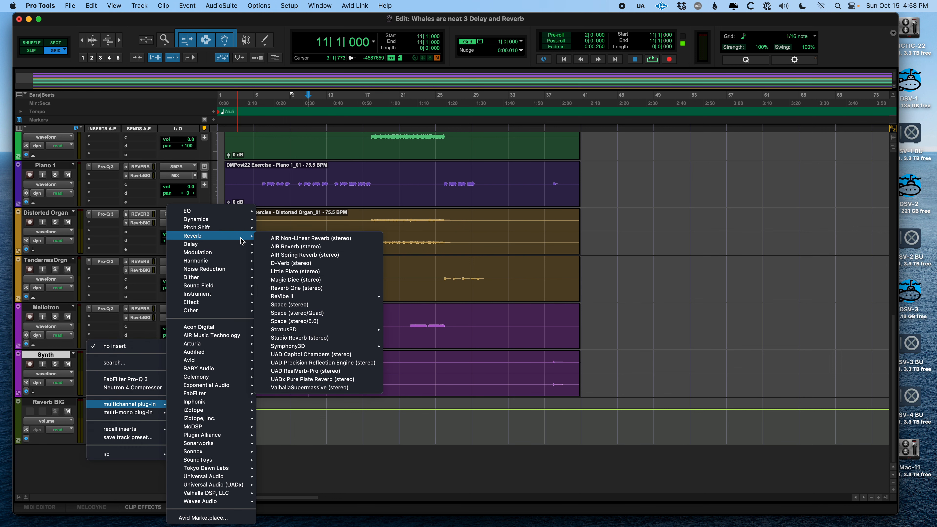
left_click(320, 263)
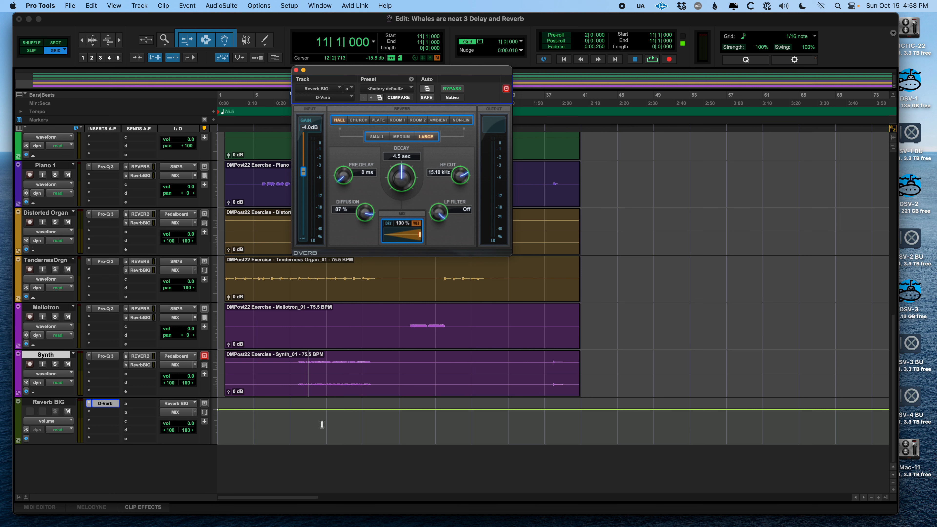
Step: Set D-Verb to the Church algorithm with a 45.4 sec decay, HF cut and LP filter off, and input gain at 0.0 dB
left_click(360, 121)
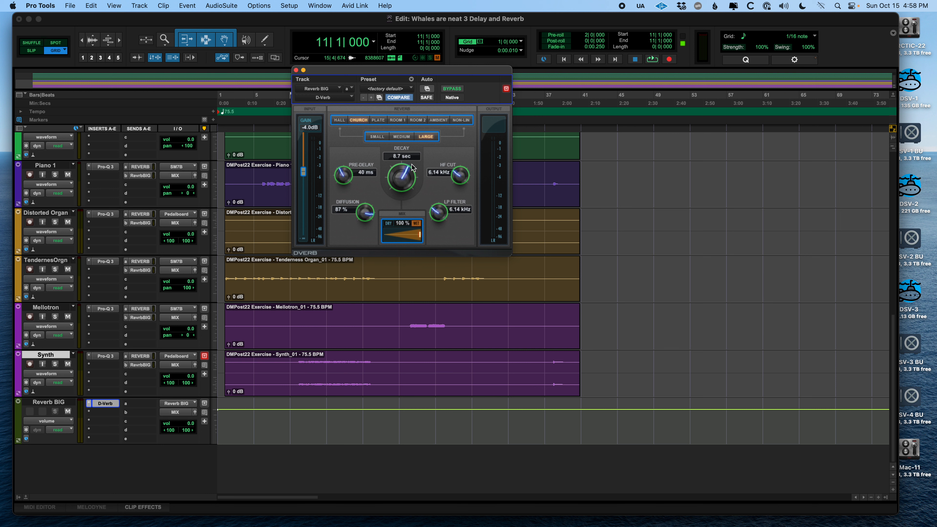
mouse_move(399, 190)
left_mouse_down()
mouse_move(397, 164)
mouse_move(396, 174)
left_mouse_up()
left_click_drag(458, 177, 458, 27)
left_click_drag(437, 211, 439, 14)
left_click_drag(304, 171, 304, 22)
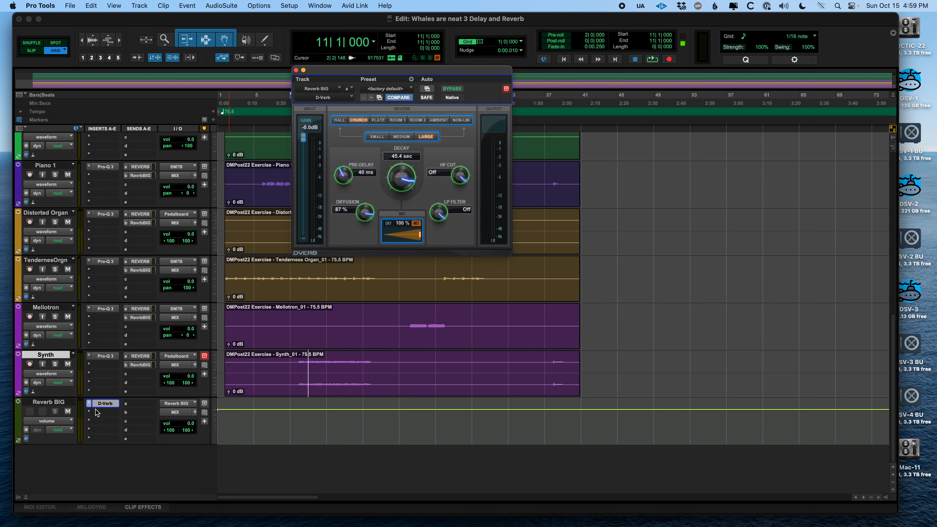
Step: Play the mix from bar 11, mute the Reverb BIG track during playback, and stop
key("space")
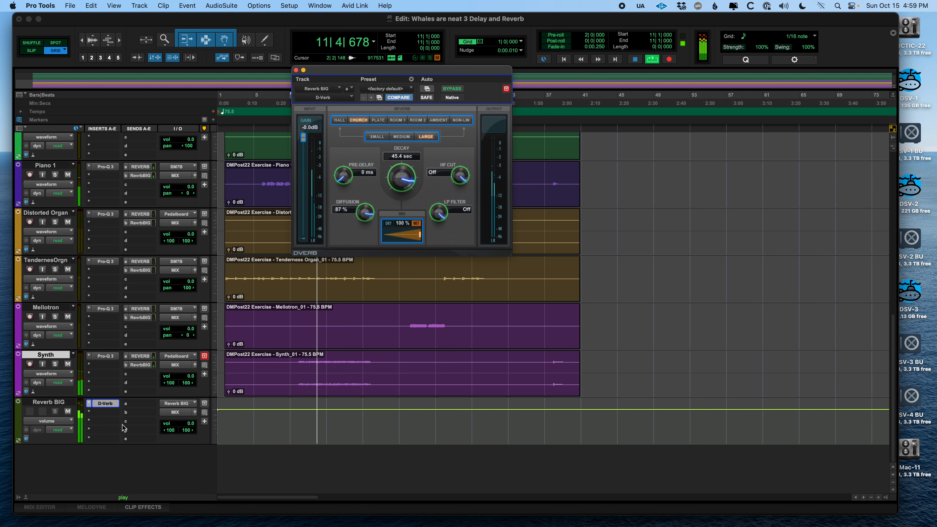
left_click(68, 412)
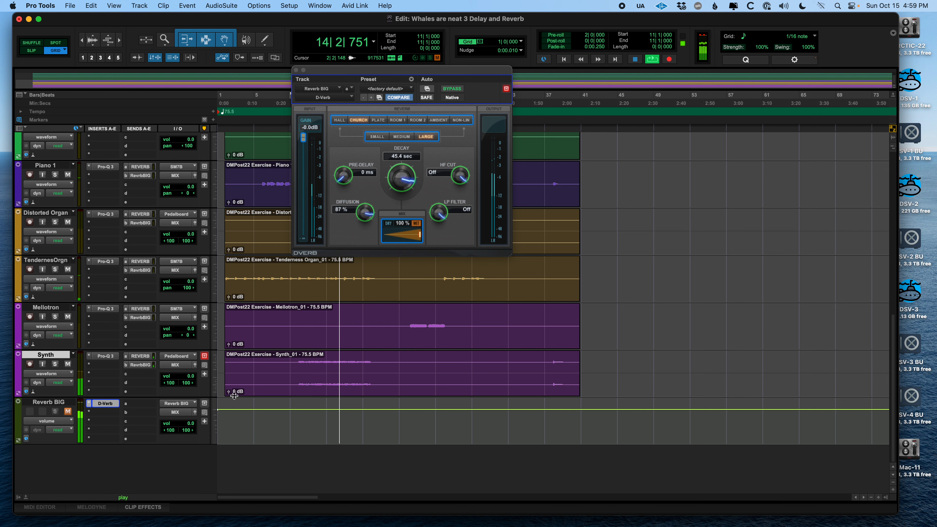
key("space")
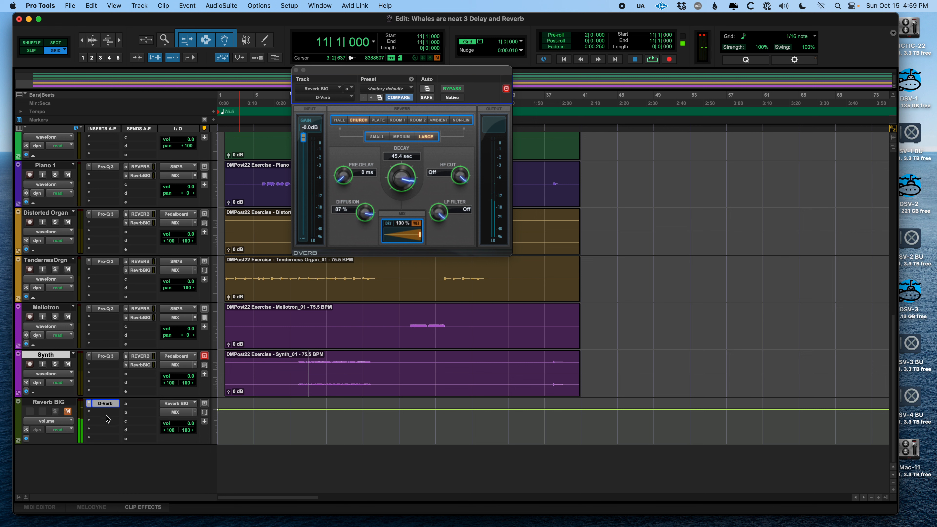
Step: Open the Reverb BIG output fader window, move it clear of the D-Verb plug-in, and reduce the D-Verb decay to 6.1 sec
left_click(195, 412)
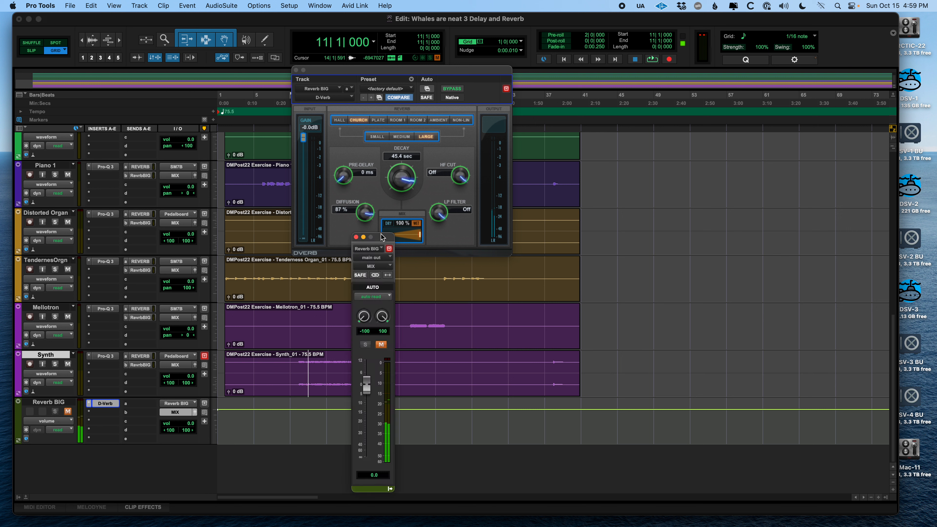
left_click_drag(384, 236, 613, 154)
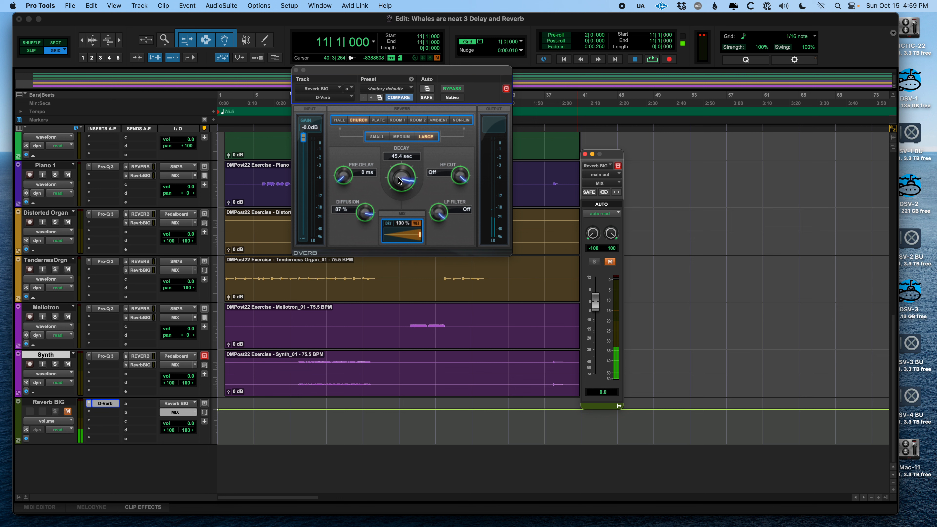
left_click_drag(401, 178, 393, 319)
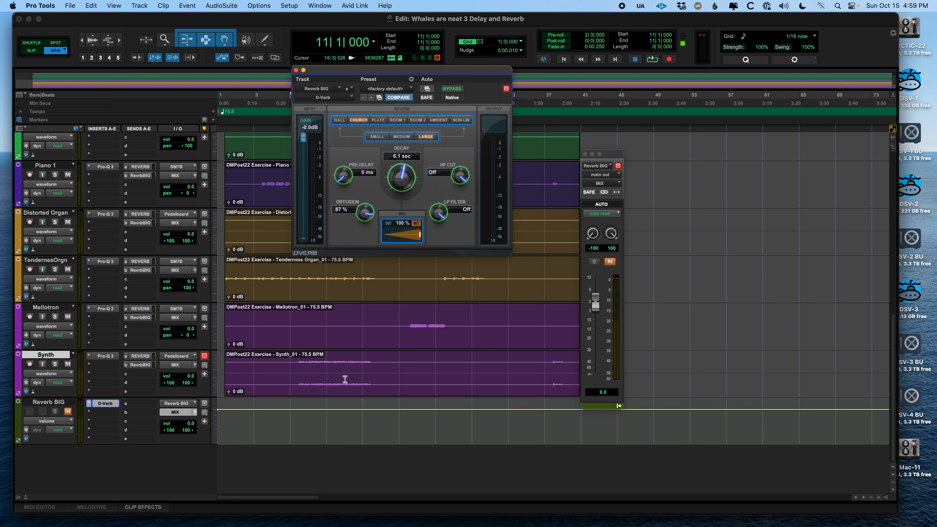
Step: Toggle the Reverb BIG track's mute to compare with and without reverb, leaving the track unmuted
left_click(67, 412)
left_click(68, 411)
left_click(69, 412)
Step: Set D-Verb to a medium Hall, shorten its decay, adjust the pre-delay, close the plug-in, and audition the mix from bar 11
left_click(339, 121)
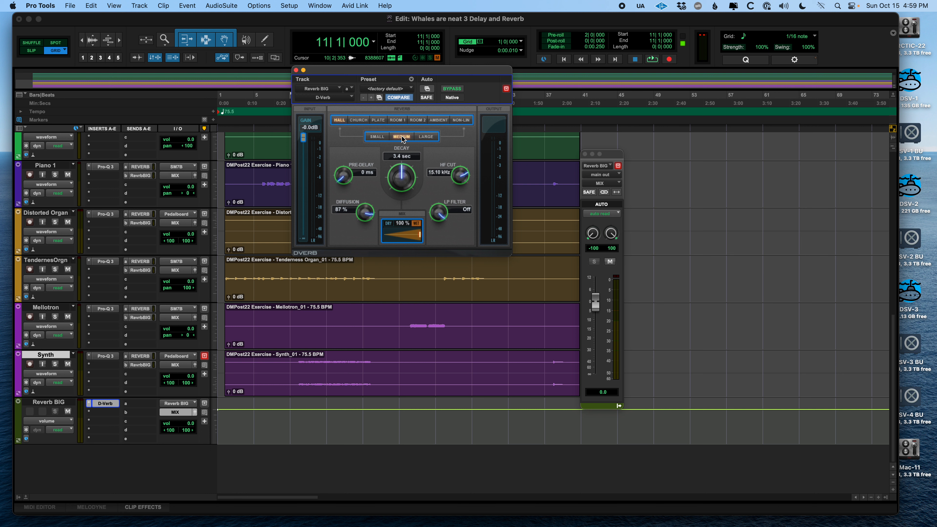
left_click_drag(405, 179, 405, 211)
mouse_move(337, 173)
left_mouse_down()
mouse_move(344, 157)
mouse_move(341, 167)
left_mouse_up()
left_click(296, 70)
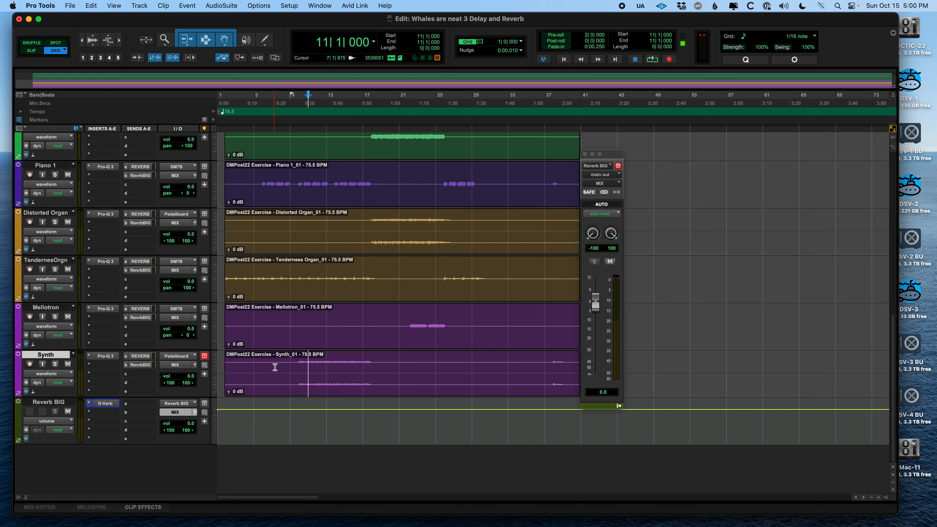
key("space")
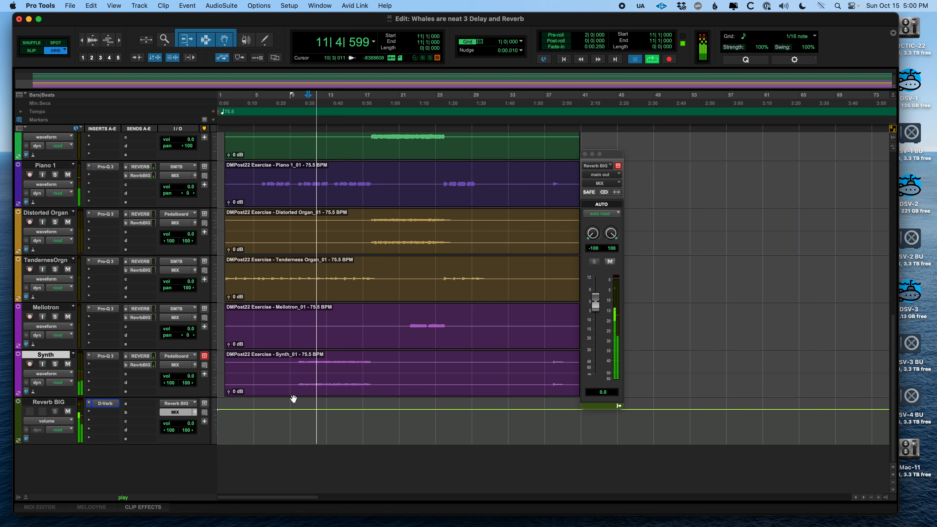
key("space")
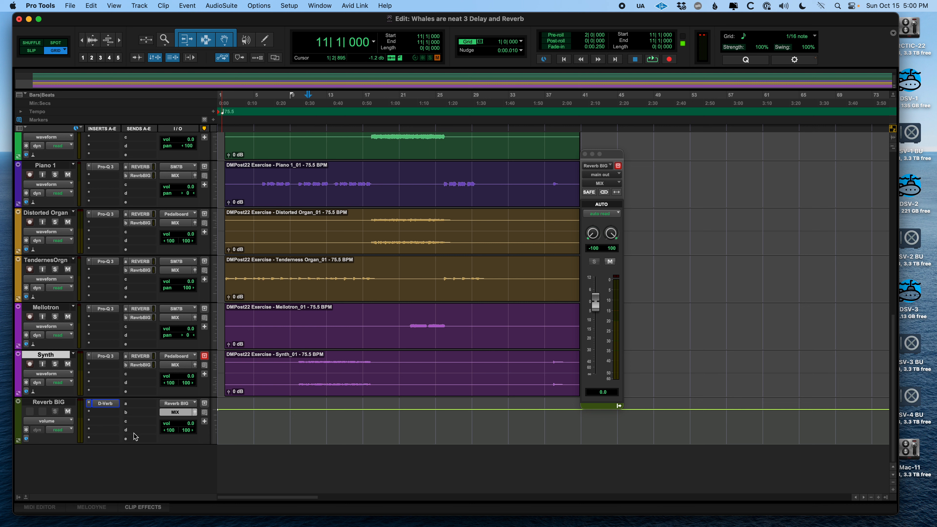
Step: Lower the Reverb BIG fader to -6.2 dB in its output window and close that window
left_click(59, 403)
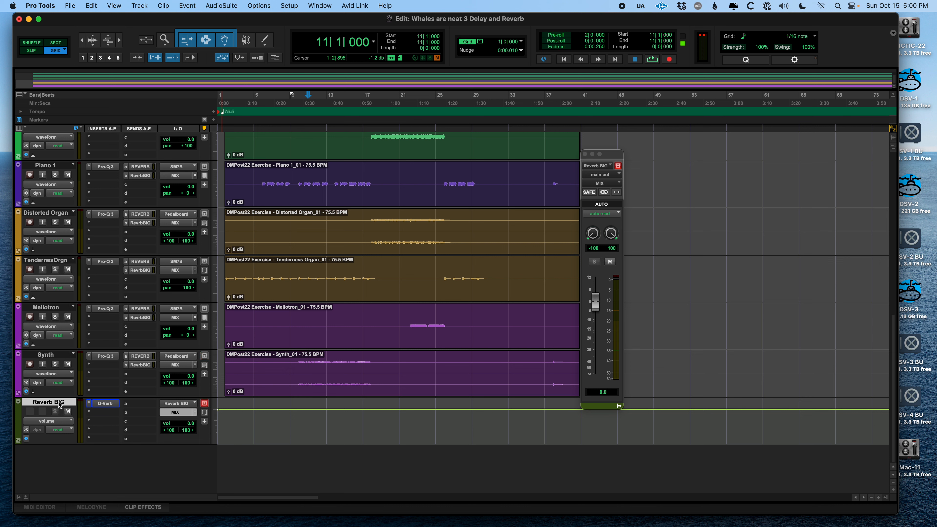
left_click(177, 412)
left_click(177, 413)
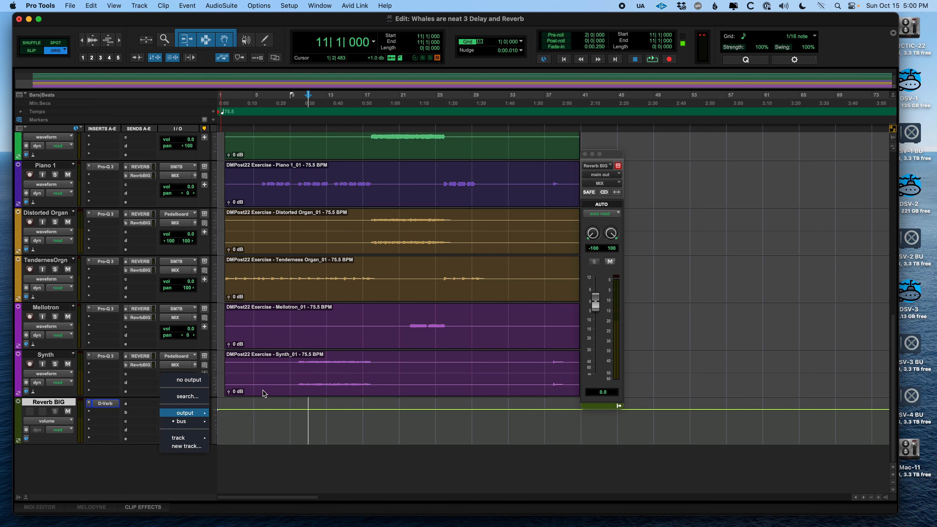
left_click(195, 413)
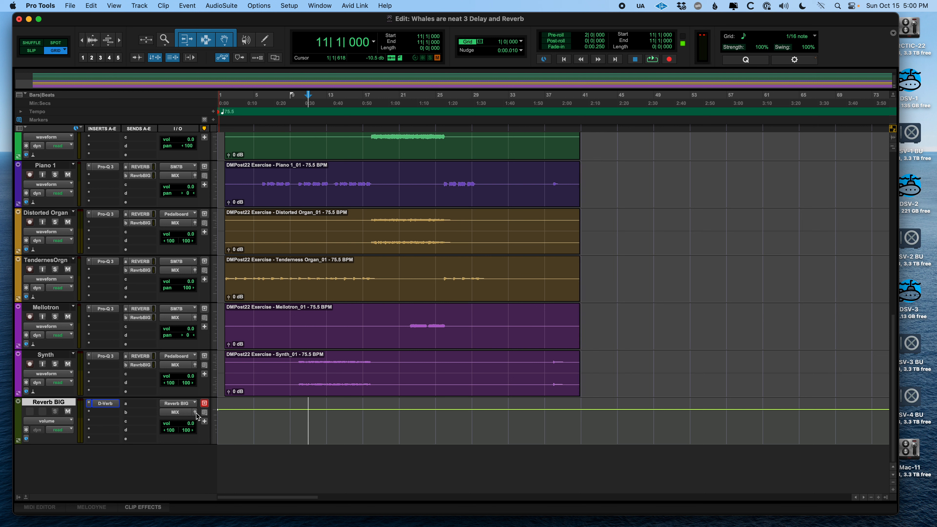
left_click(195, 413)
left_click_drag(595, 302, 595, 314)
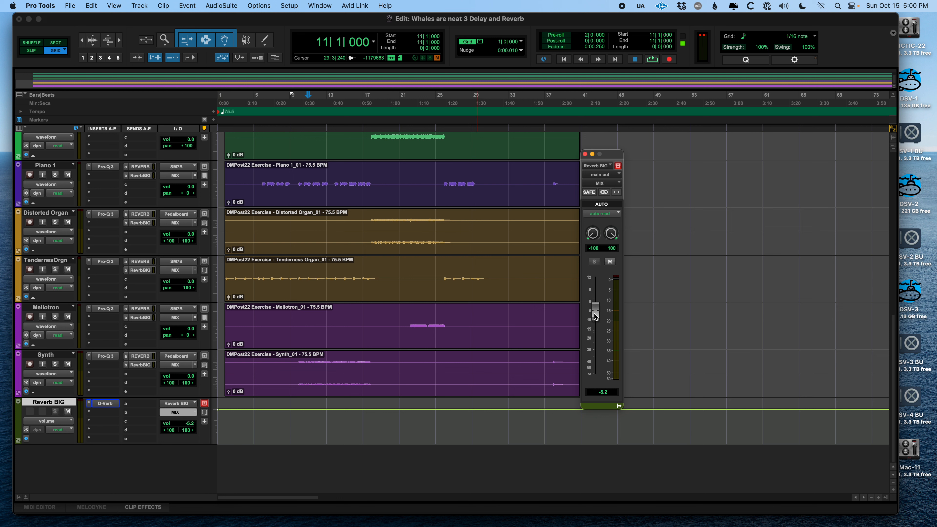
left_click(584, 154)
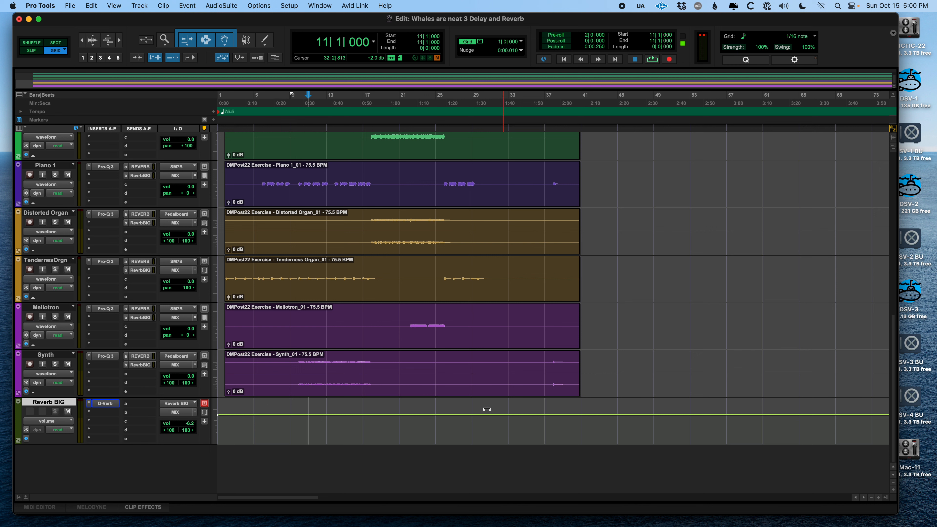
Step: Change the Reverb BIG track color to light blue with the Color Palette and close the palette
double_click(14, 416)
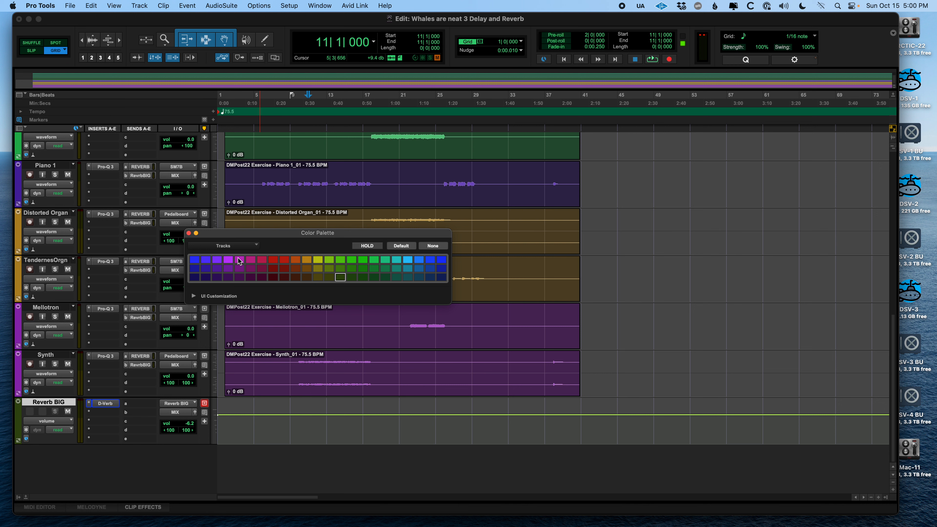
left_click(377, 270)
left_click(407, 261)
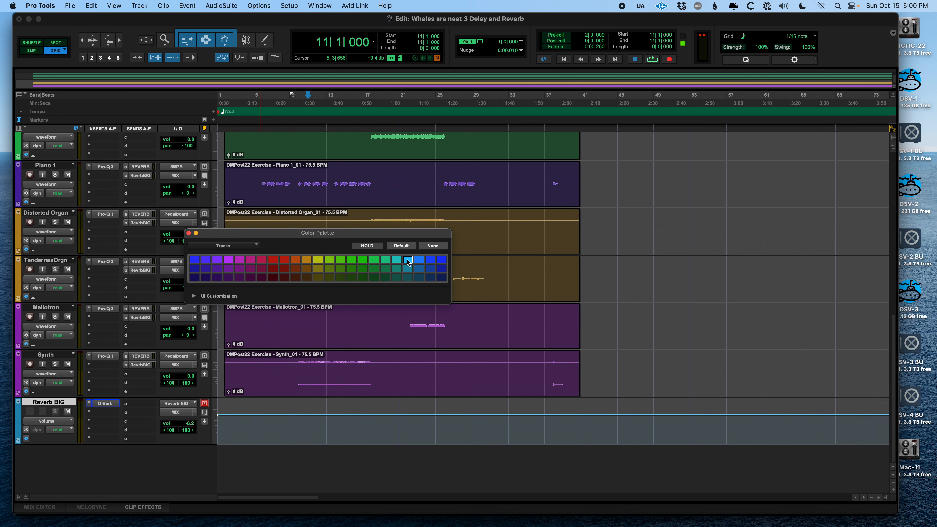
left_click(189, 233)
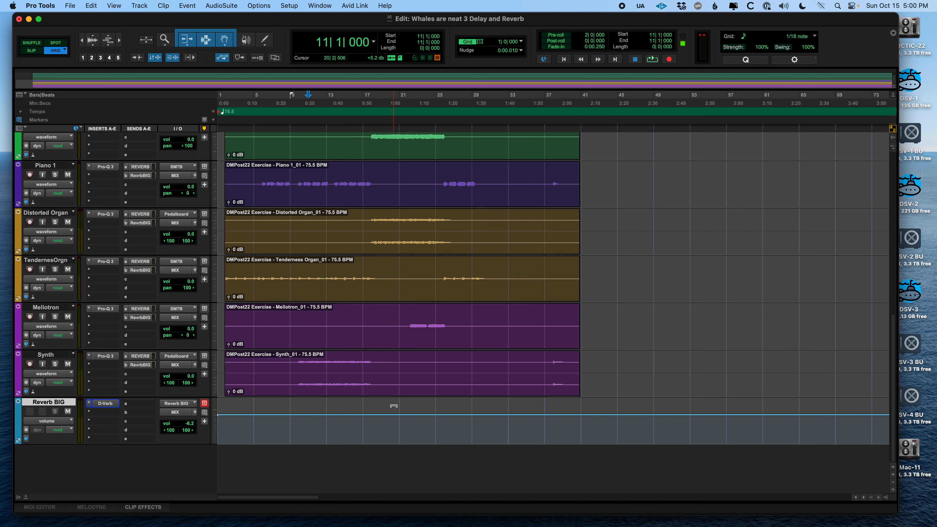
Step: Trim the Reverb BIG volume line down to -26.2 dB, raise it to -5.3 dB while playing from bar 11, and stop
left_click_drag(393, 406, 393, 413)
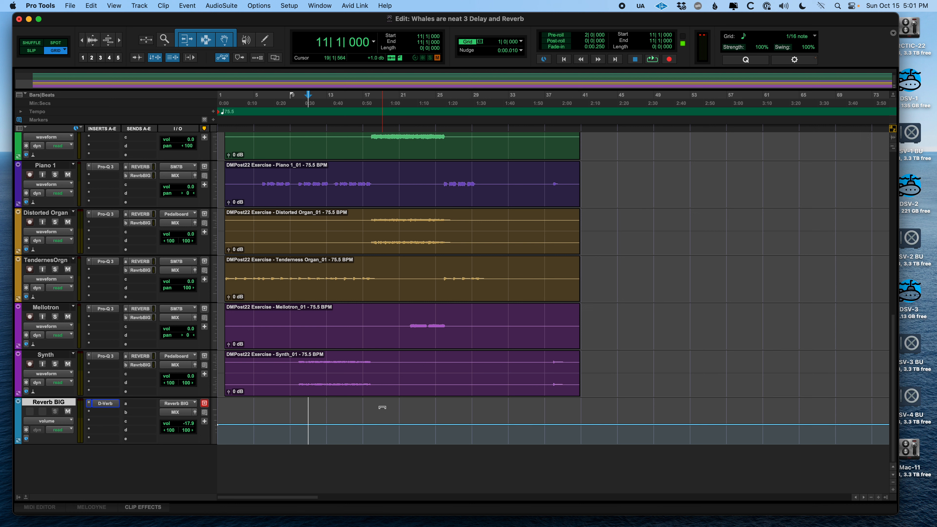
left_click_drag(382, 407, 382, 412)
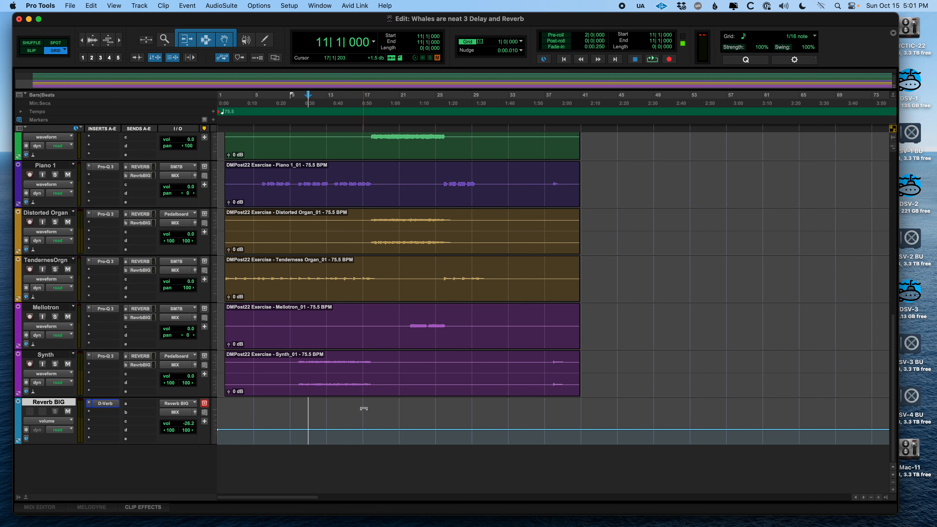
key("space")
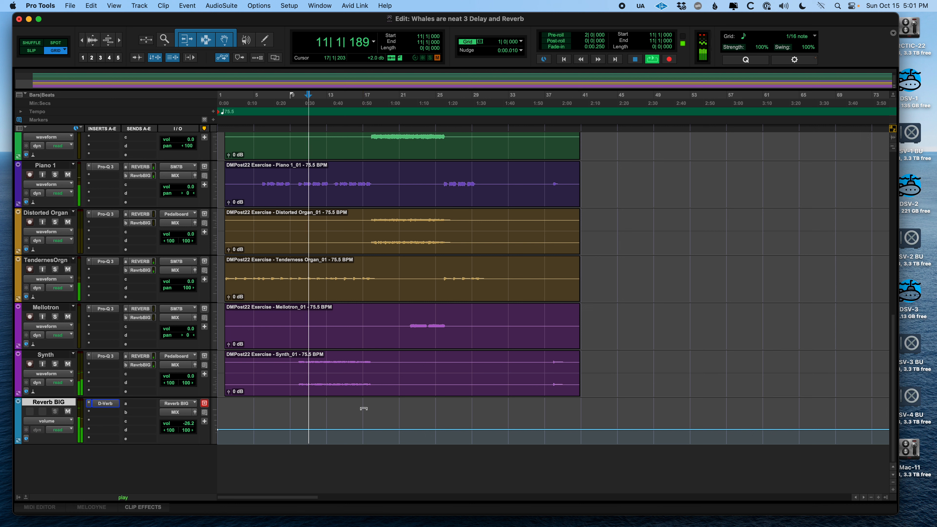
mouse_move(356, 408)
left_mouse_down()
mouse_move(357, 398)
mouse_move(351, 405)
left_mouse_up()
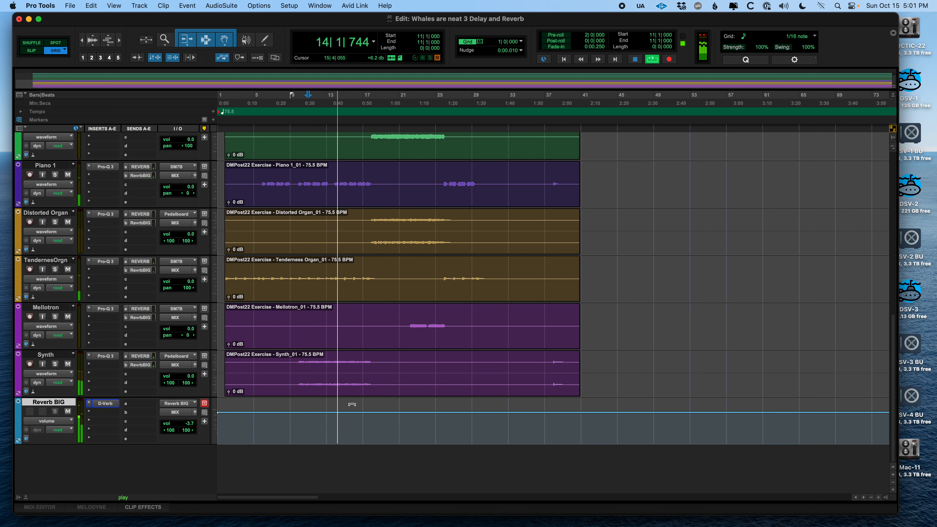
left_click_drag(351, 404, 353, 406)
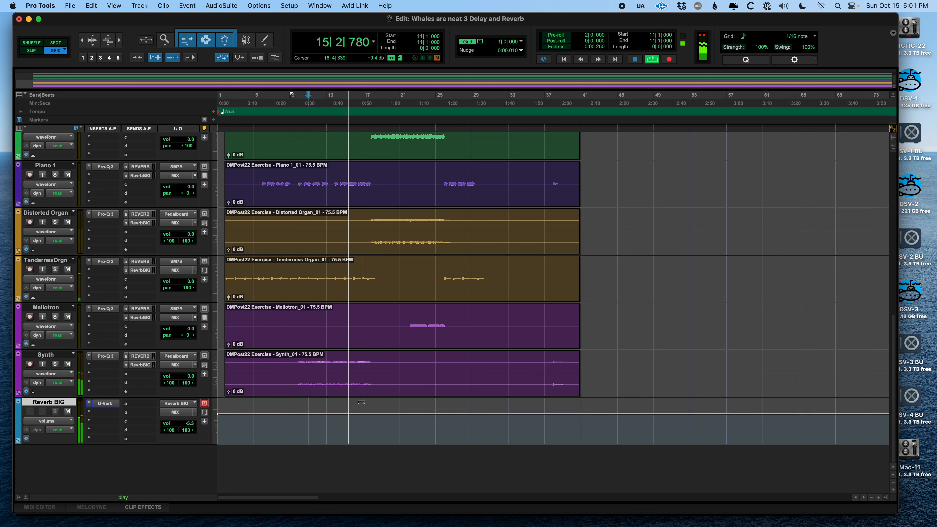
key("space")
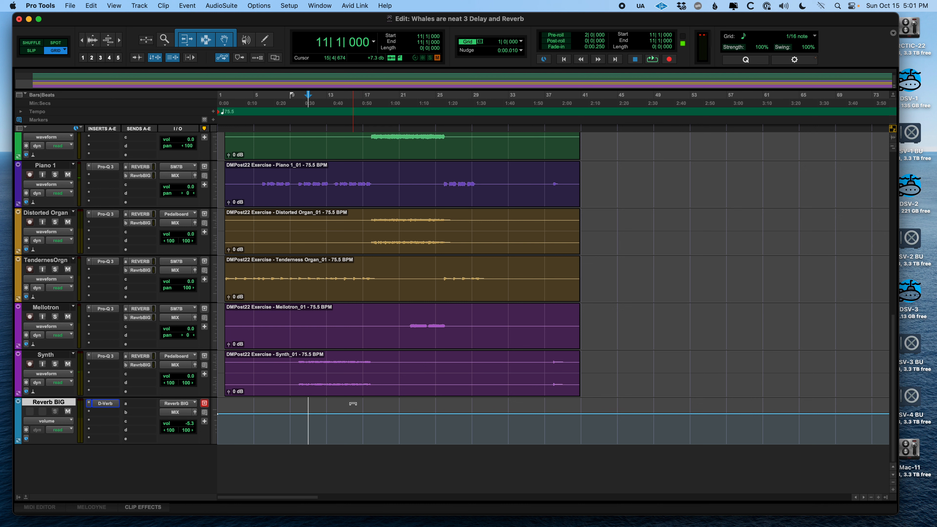
Step: Play the mix from bar 12, toggle the Reverb BIG mute for comparison, leave the track muted, and stop
left_click(353, 365)
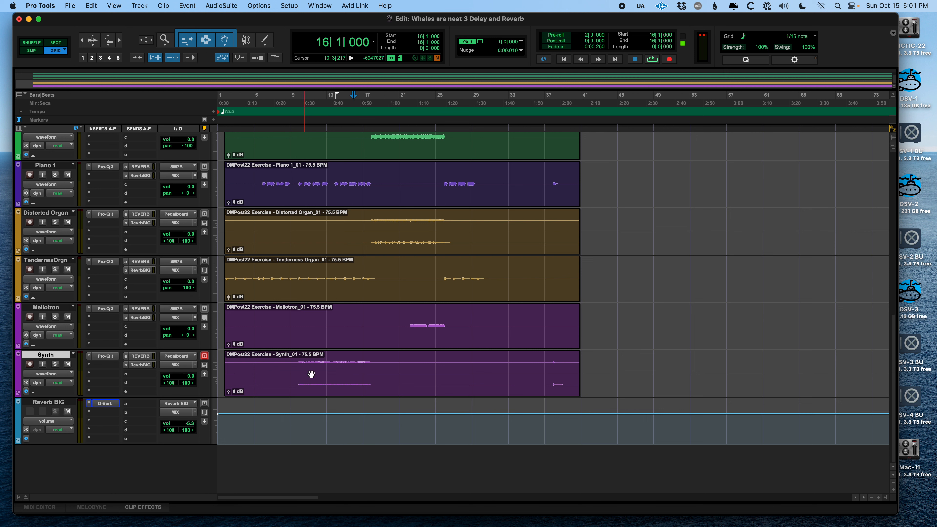
left_click(317, 415)
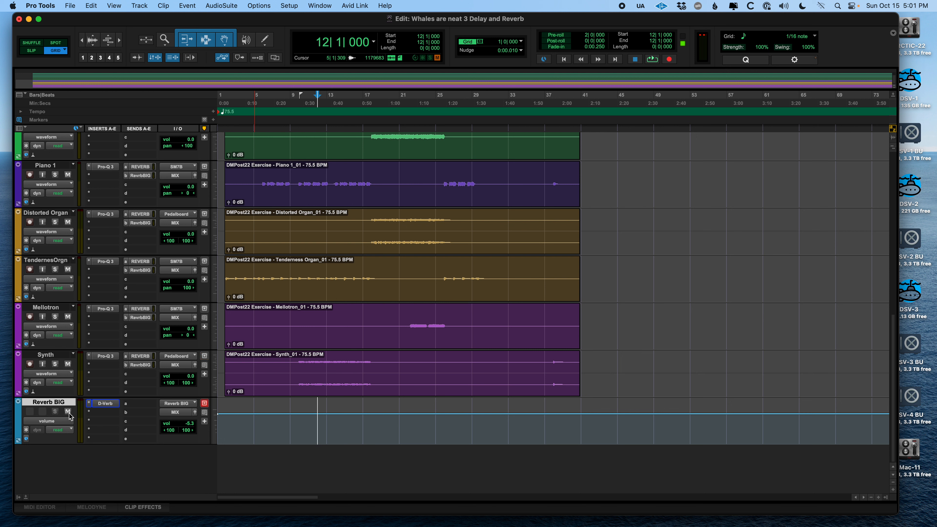
key("space")
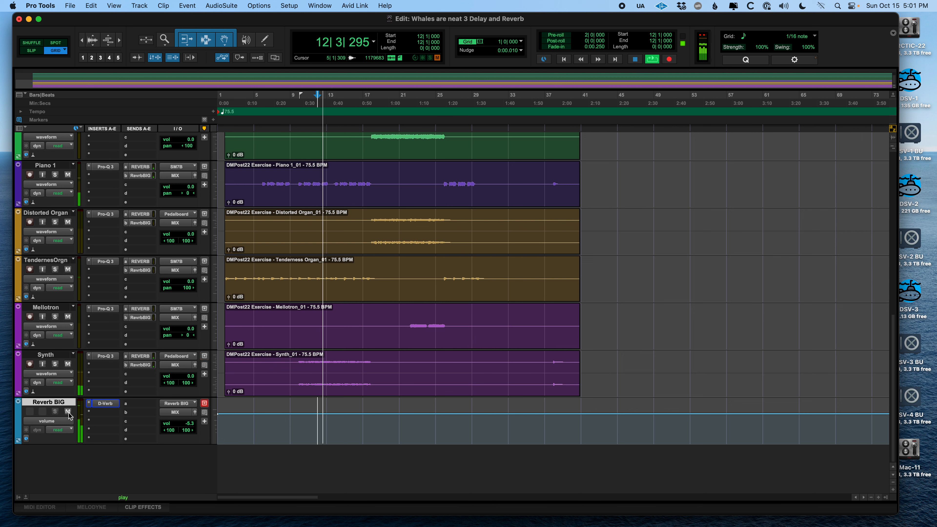
left_click(68, 412)
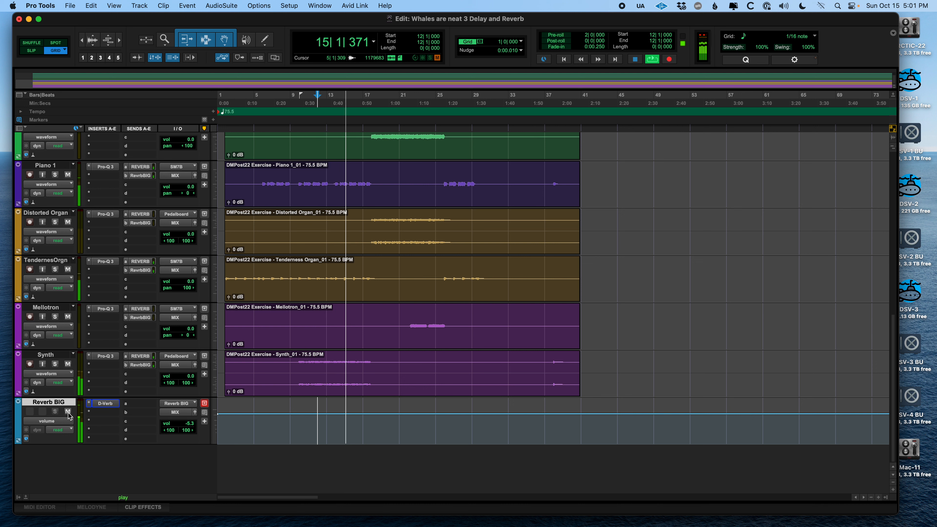
left_click(68, 412)
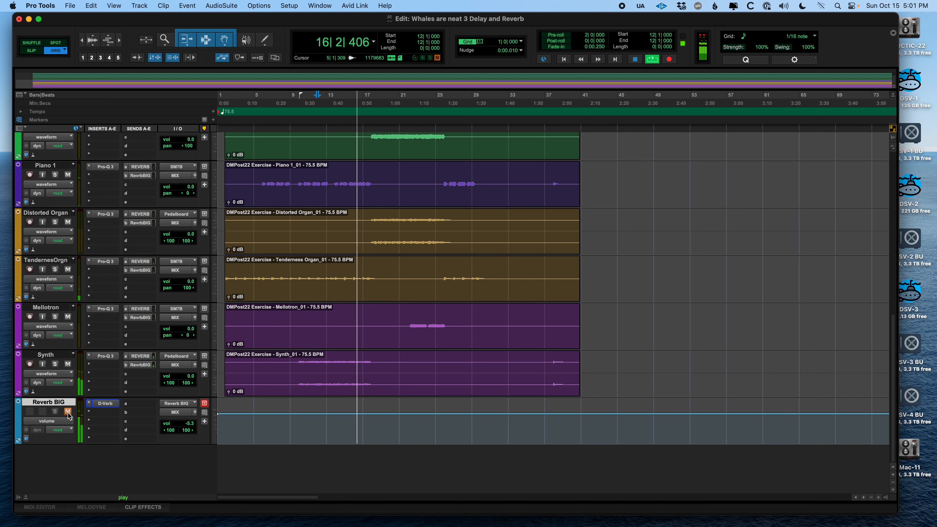
key("space")
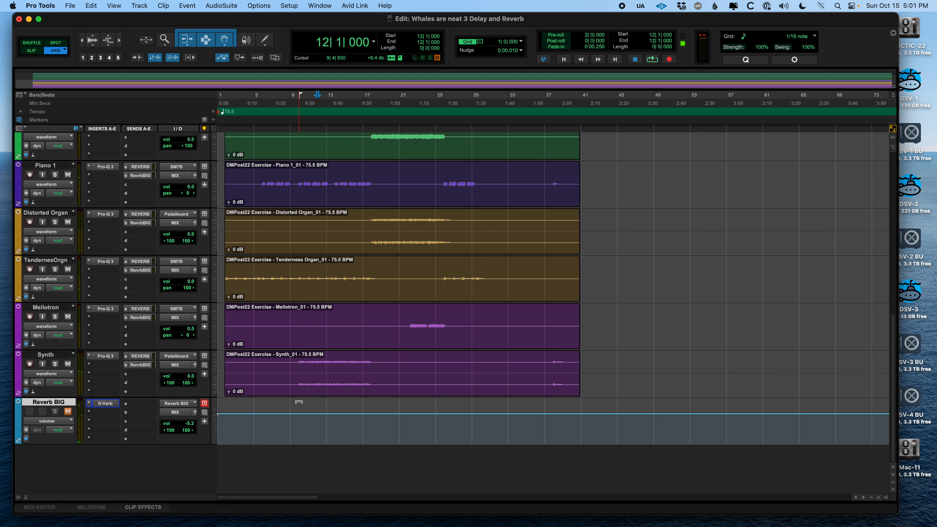
Step: Play the mix from bar 28, briefly unmute and re-mute the Reverb BIG track to compare, and stop
left_click(382, 317)
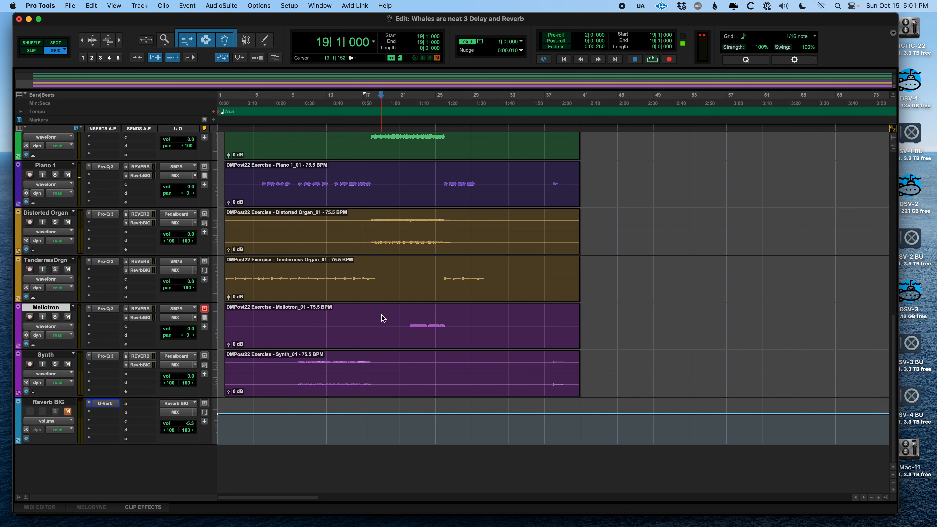
left_click(392, 319)
scroll(400, 325, "up", 3)
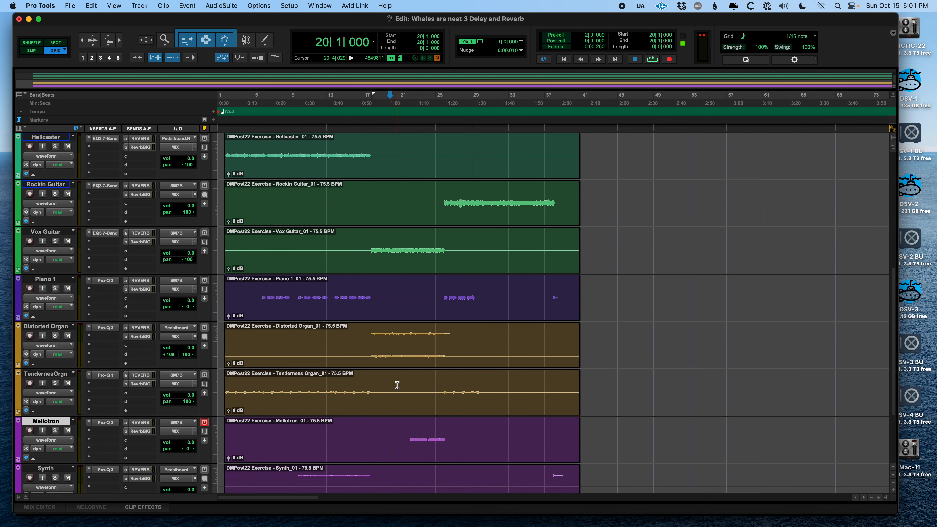
left_click(473, 245)
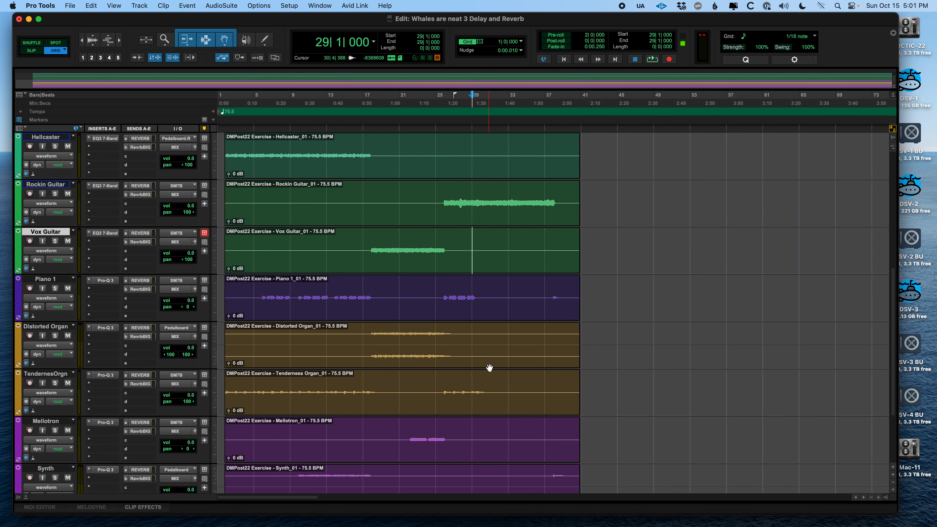
scroll(487, 369, "up", 4)
left_click(462, 195)
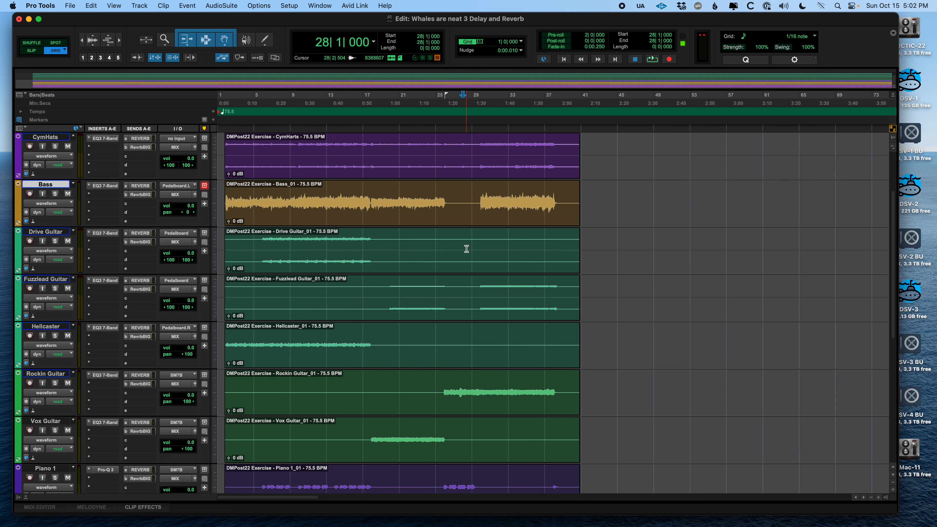
key("space")
scroll(412, 351, "down", 7)
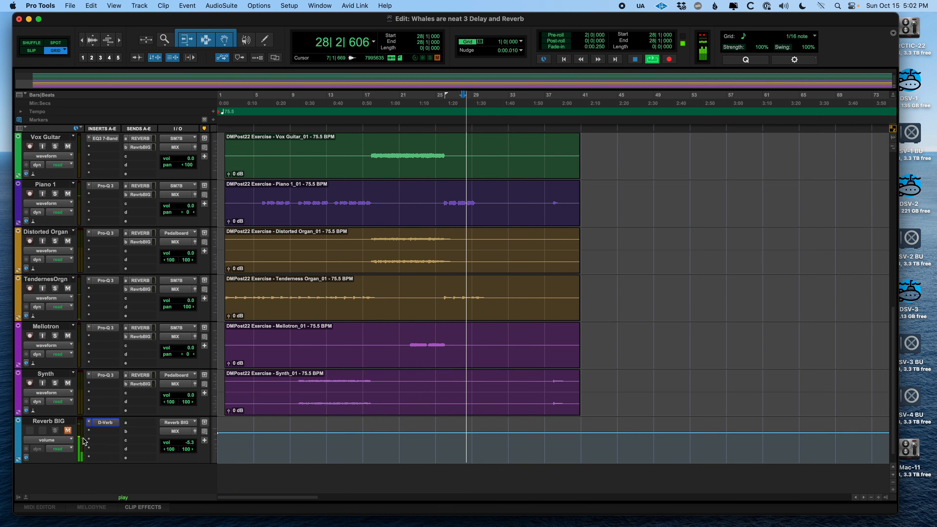
left_click(68, 432)
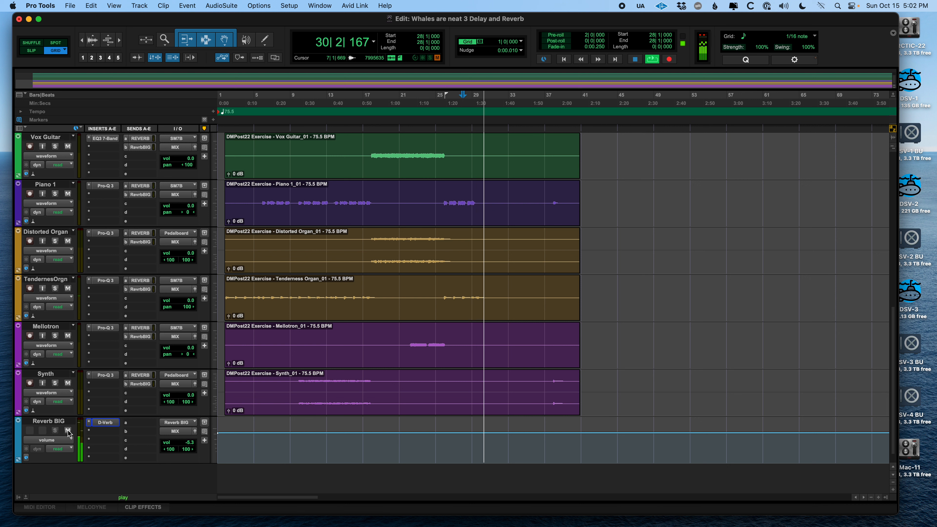
left_click(68, 433)
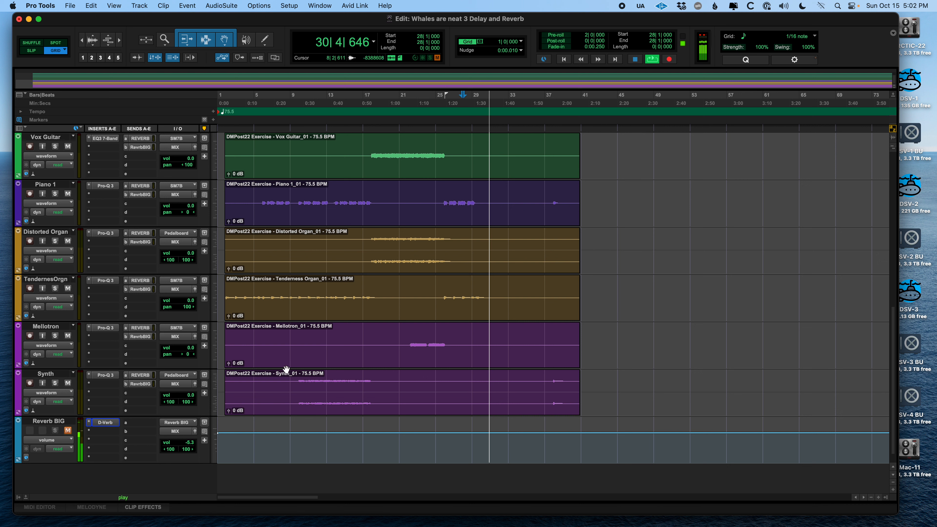
key("space")
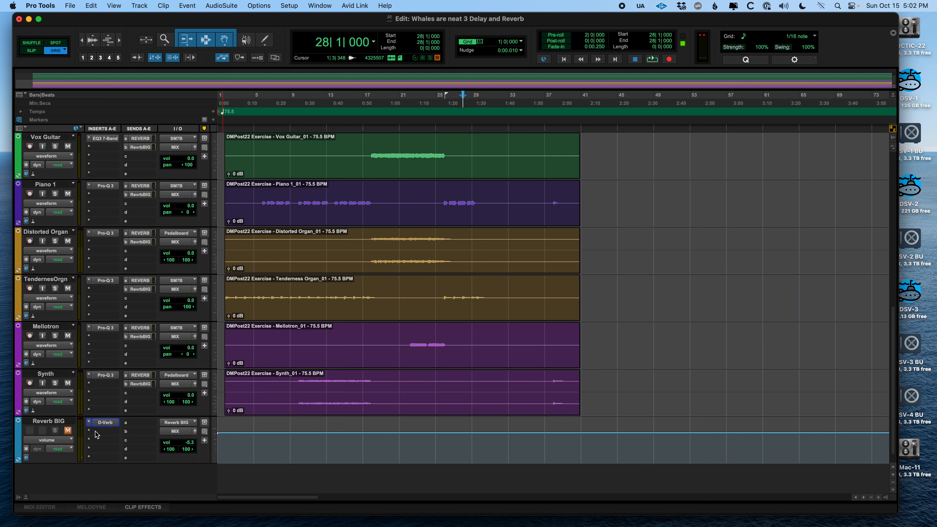
Step: Unmute the Reverb BIG track and mute the Kick track's Reverb BIG send
left_click(68, 431)
scroll(114, 443, "up", 10)
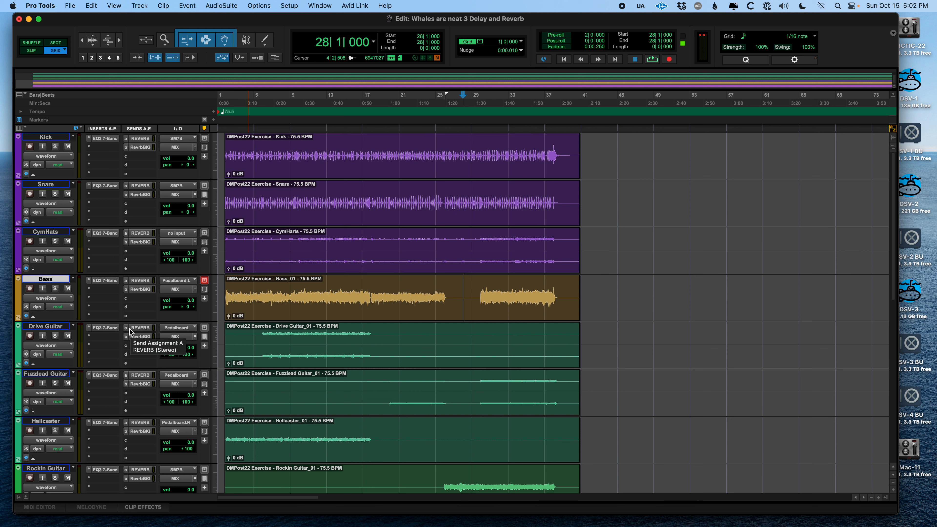
left_click(144, 148)
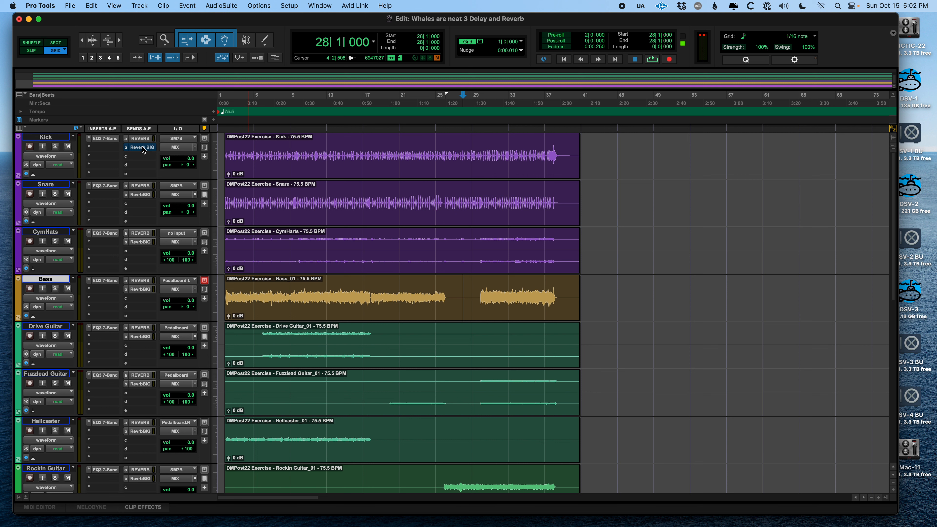
Step: Play the mix from bar 13 twice, comparing the Kick's Reverb BIG send muted and unmuted, and stop
left_click(323, 142)
key("space")
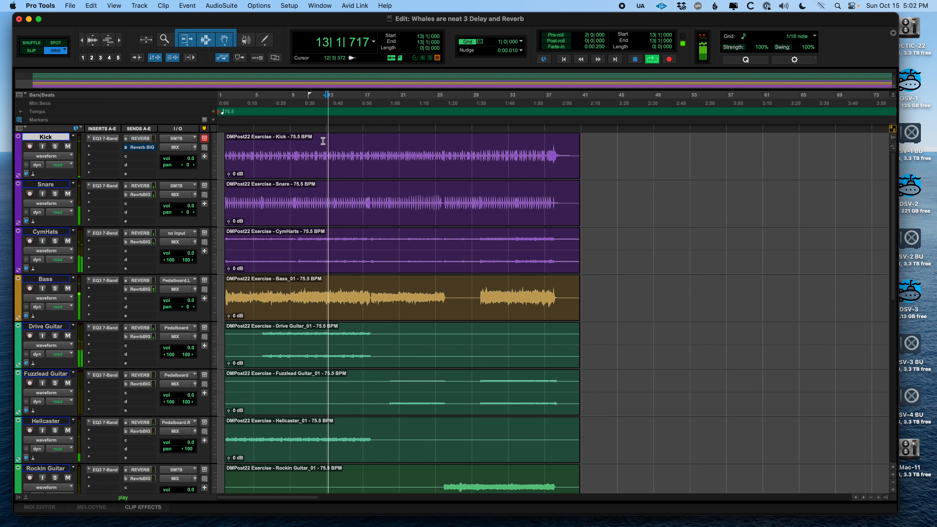
key("space")
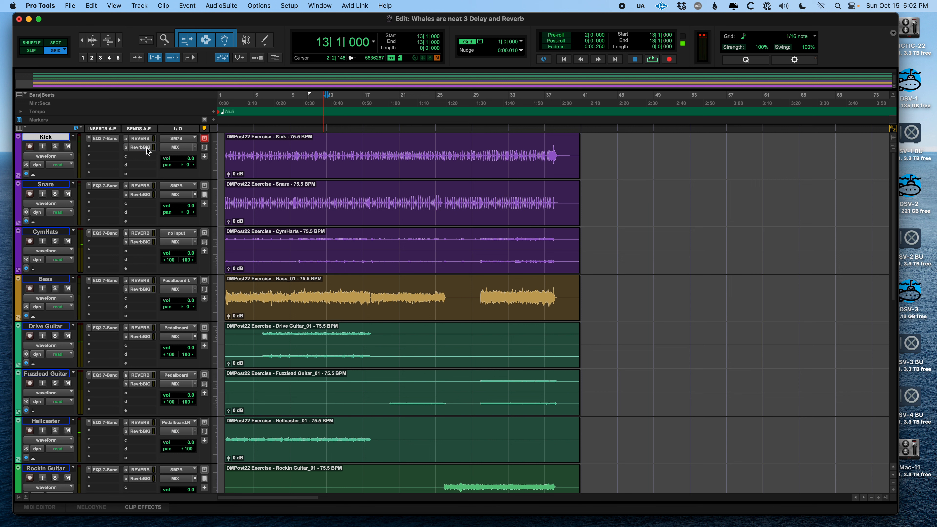
key("space")
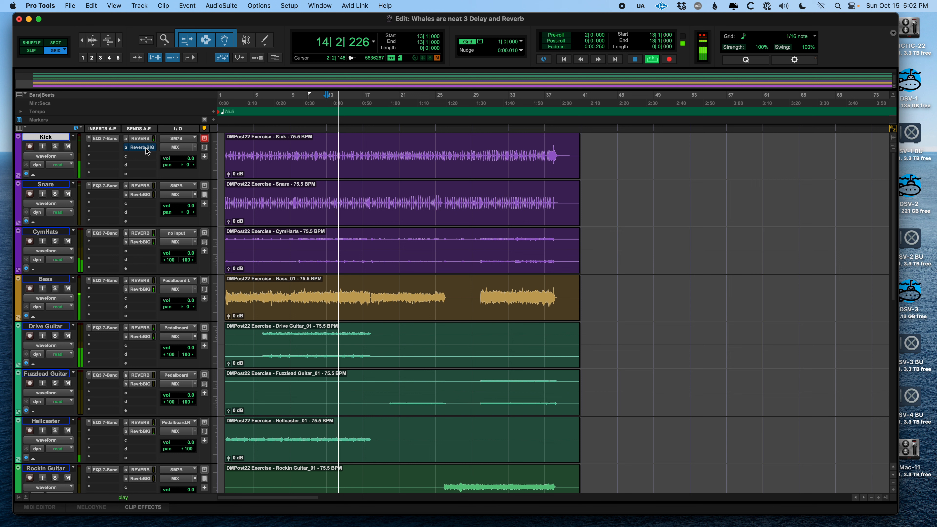
key("space")
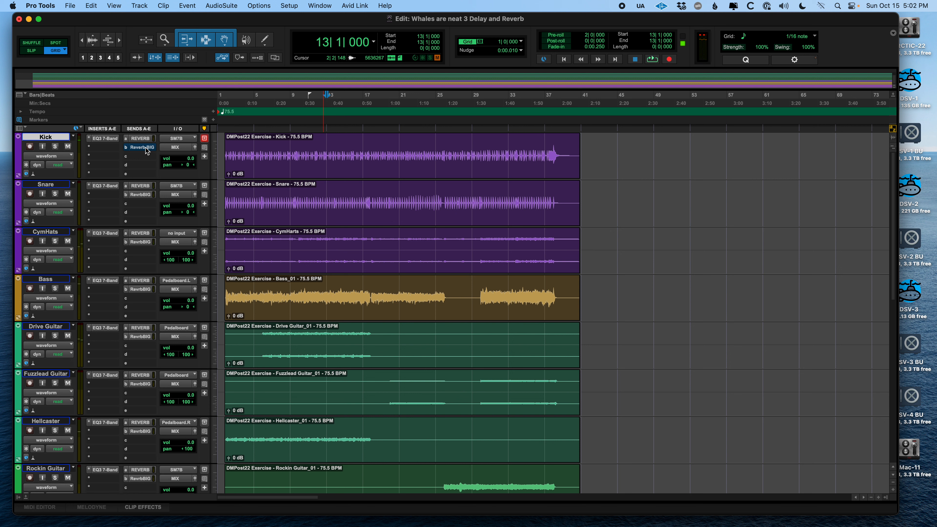
Step: Select the Kick, Snare and CymHats tracks from bar 11 to bar 17 and solo them
left_click(51, 231)
left_click(54, 184, "shift")
left_click(54, 140, "shift")
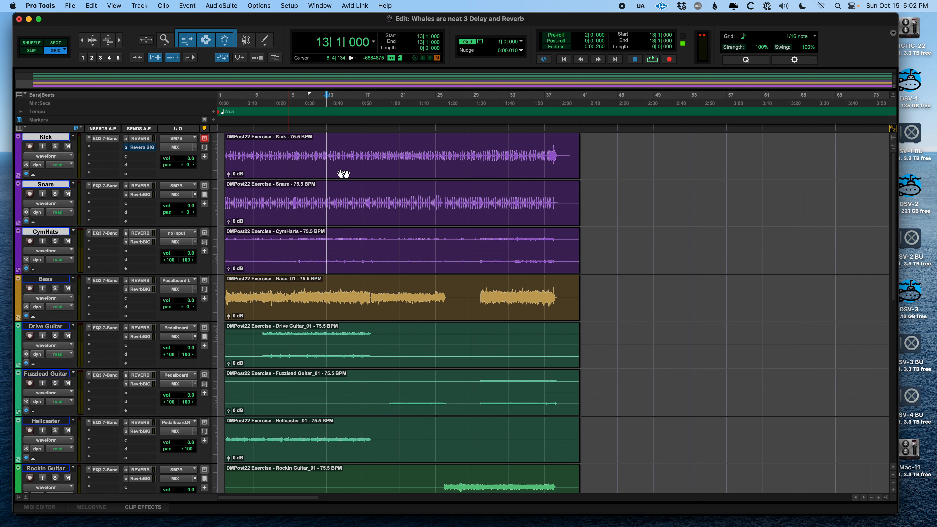
left_click_drag(307, 143, 362, 242)
key("shift+s")
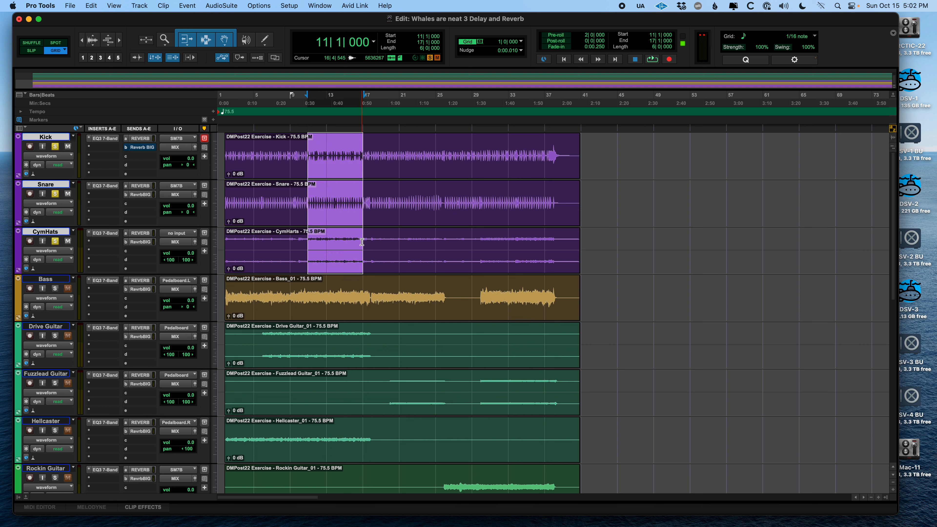
Step: Play the soloed drums from bar 11 with the CymHats Reverb BIG send muted, stop, and unmute the send
left_click(137, 241, "super")
key("space")
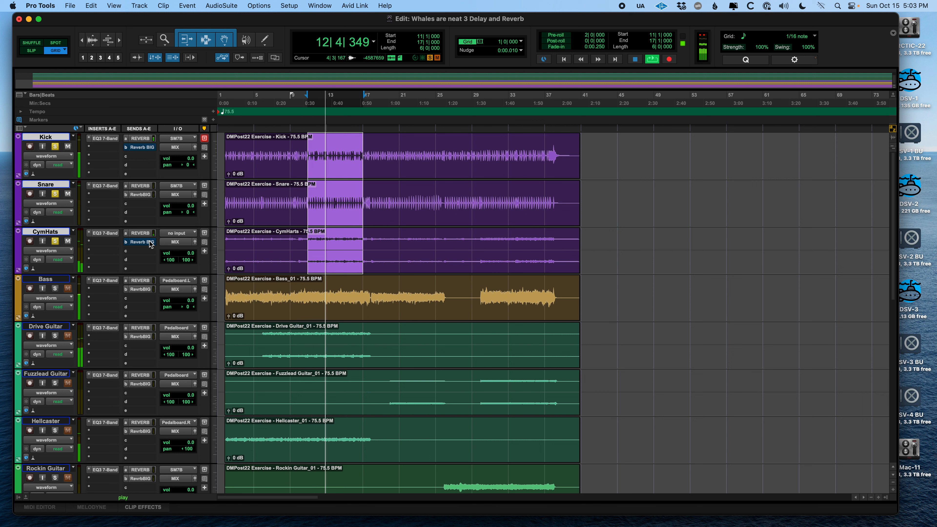
key("space")
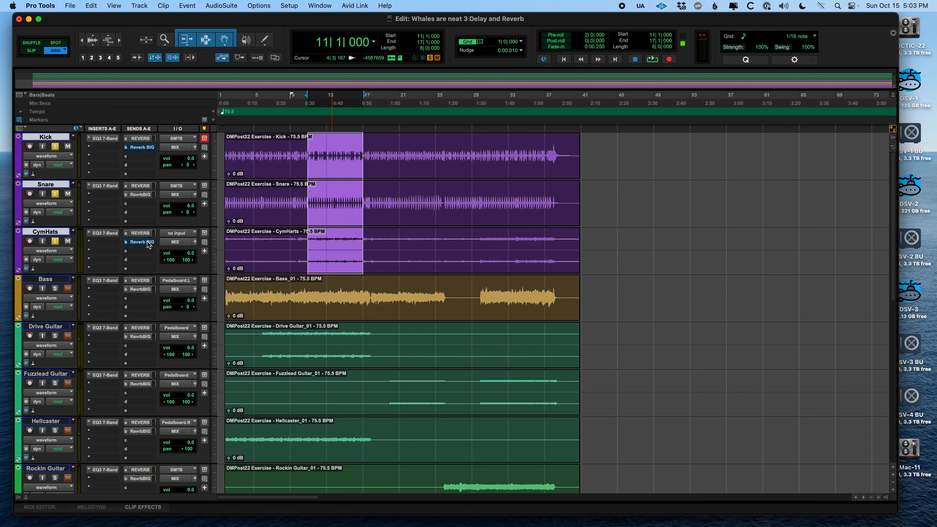
left_click(147, 241, "super")
Step: Mute the Bass track's Reverb BIG send and clear the solos on the drum tracks
scroll(162, 290, "down", 3)
left_click(143, 199, "super")
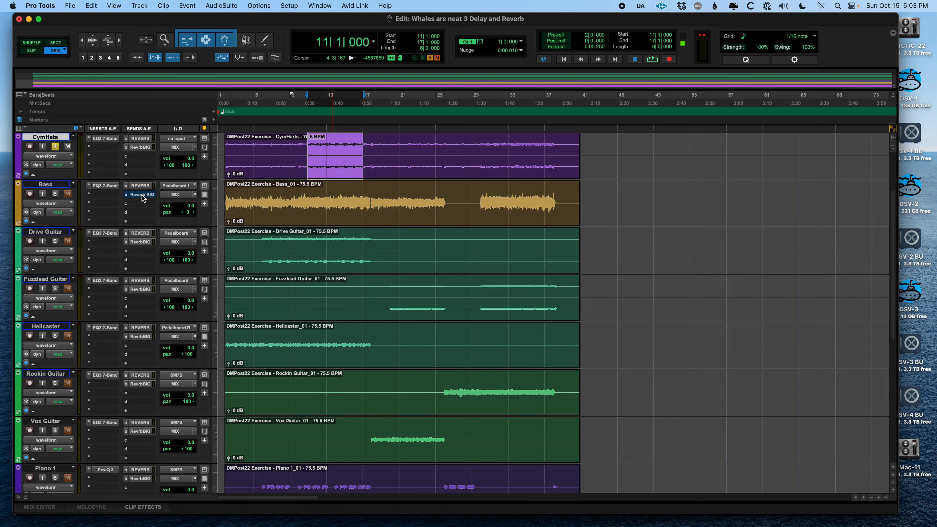
scroll(103, 325, "up", 3)
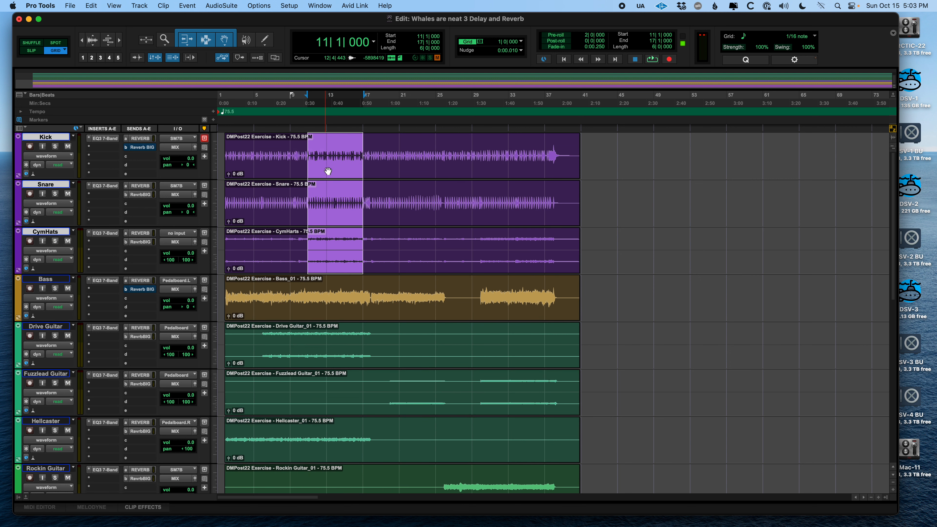
scroll(325, 171, "down", 4)
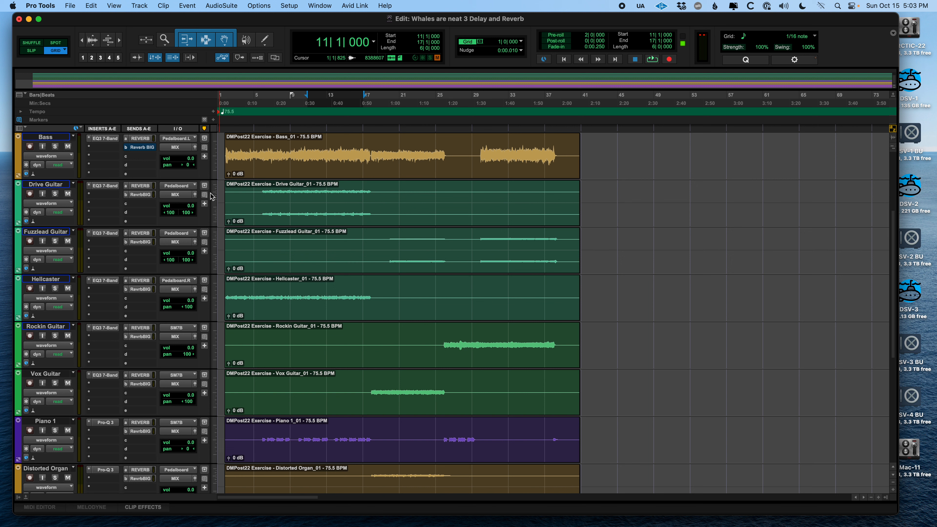
Step: Raise the Drive Guitar's Reverb BIG send level to +2.8 dB and close the send window
left_click(303, 185)
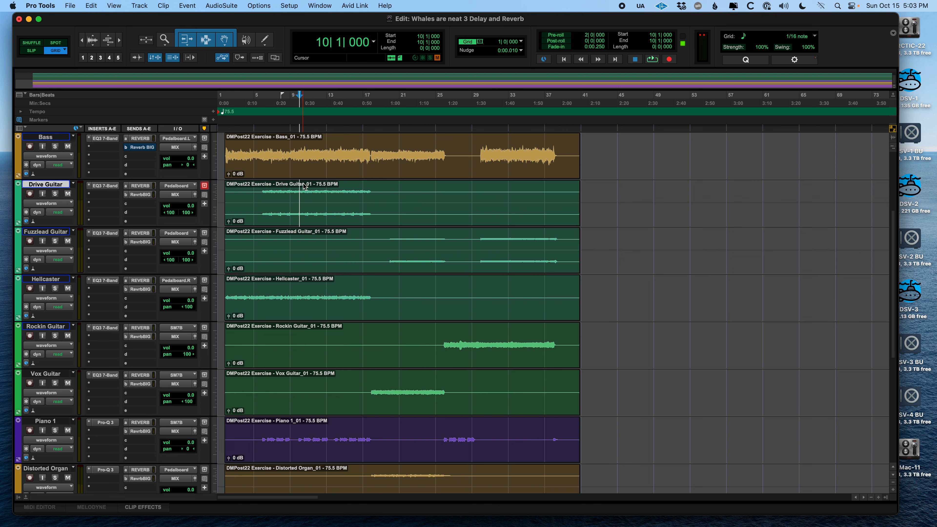
left_click(140, 195)
left_click_drag(598, 289, 598, 284)
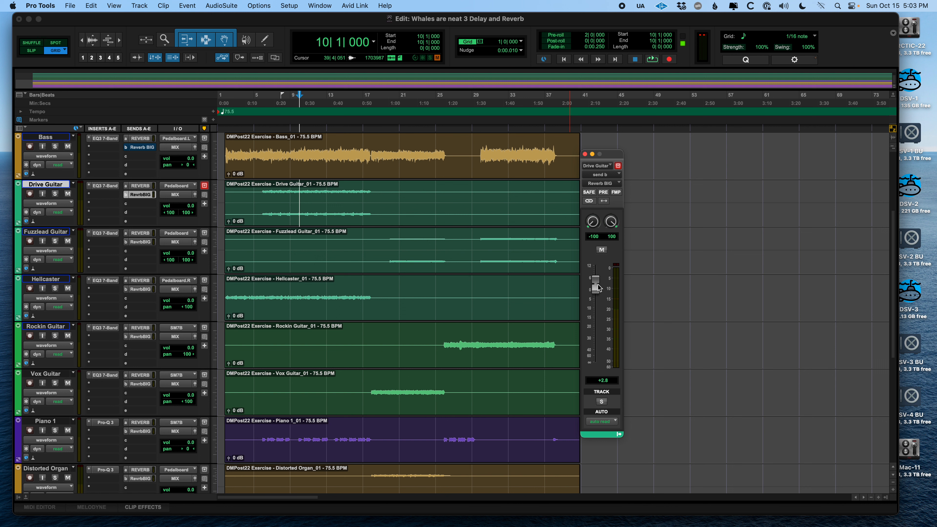
left_click(584, 154)
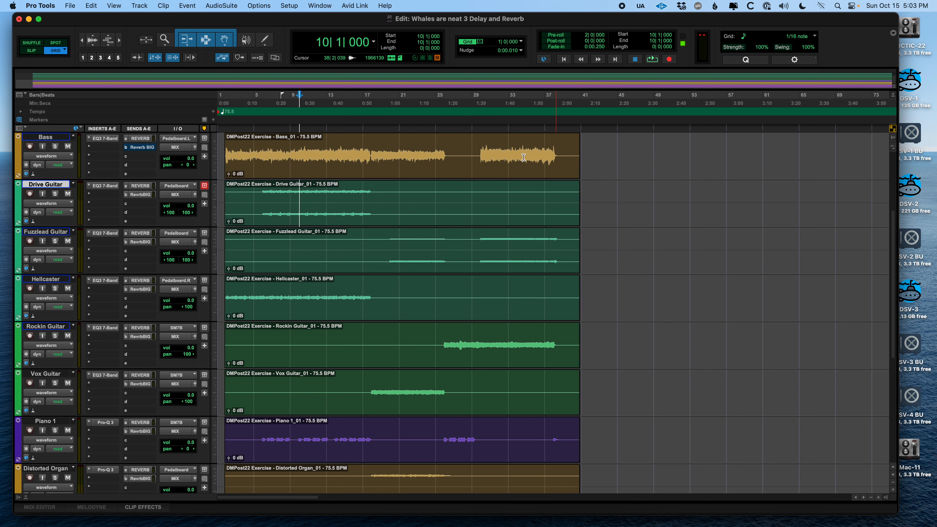
Step: Lower the Fuzzlead Guitar's Reverb BIG send level and close its send window
left_click(140, 242)
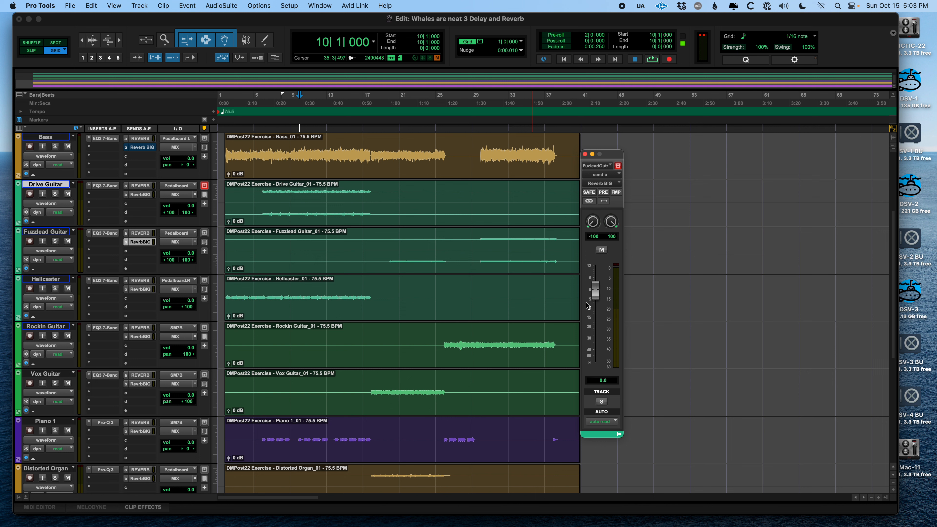
left_click_drag(597, 292, 598, 309)
left_click(585, 154)
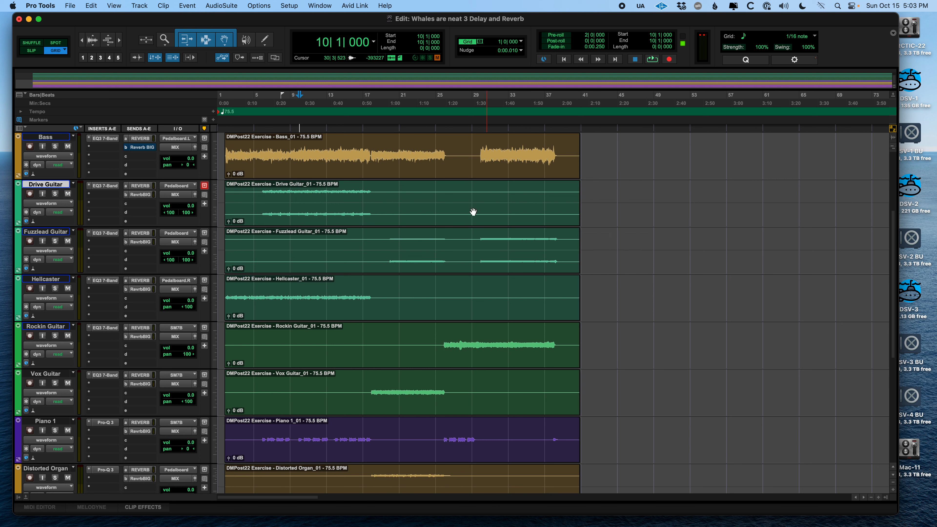
Step: Play the mix from bar 22 to hear the adjusted guitar sends, and stop playback
left_click(411, 236)
key("space")
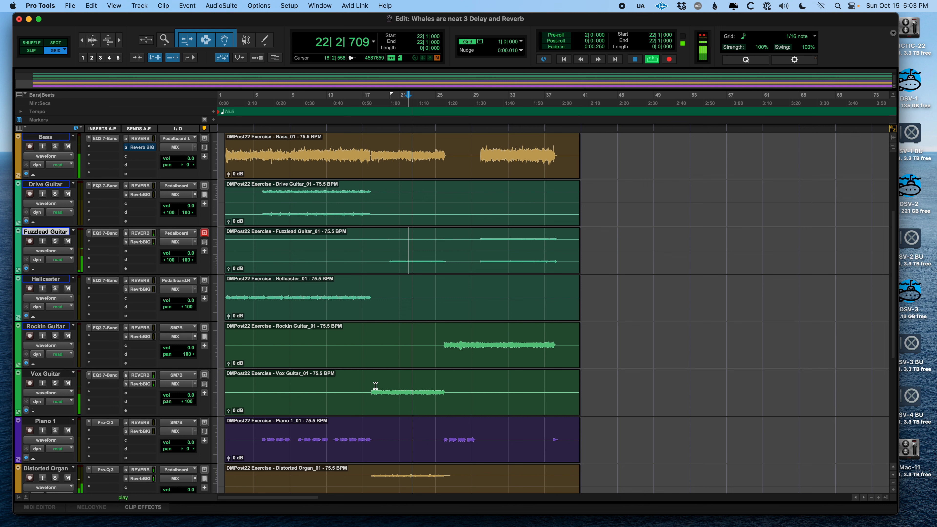
key("space")
scroll(378, 387, "down", 10)
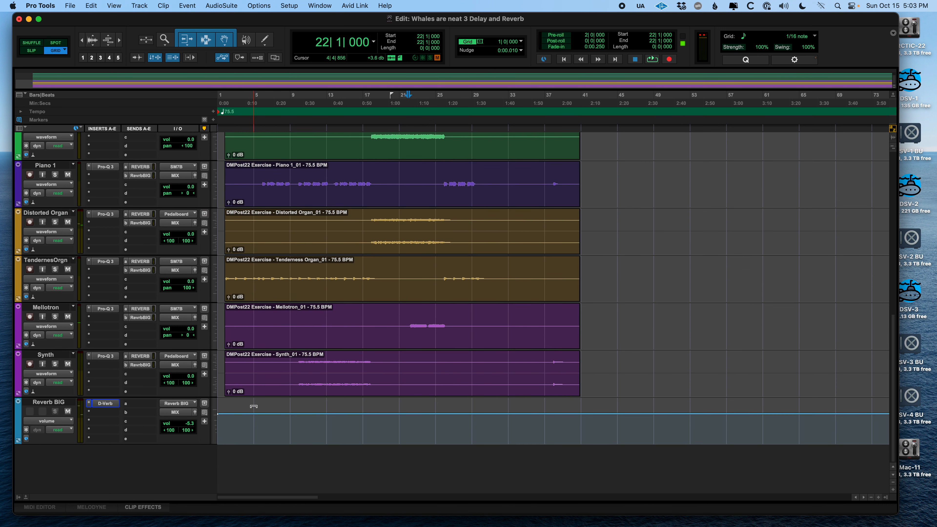
left_click_drag(260, 401, 294, 404)
key("space")
key("space")
Step: Toggle the mute of the Reverb BIG sends on all tracks at once, leaving every send unmuted
scroll(350, 433, "up", 10)
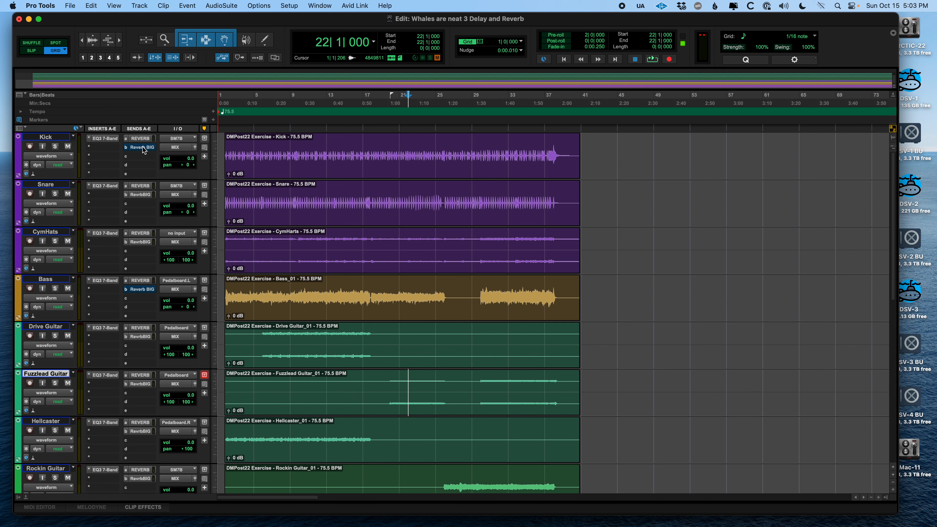
left_click(146, 147, "alt+super")
left_click(146, 147, "alt+super")
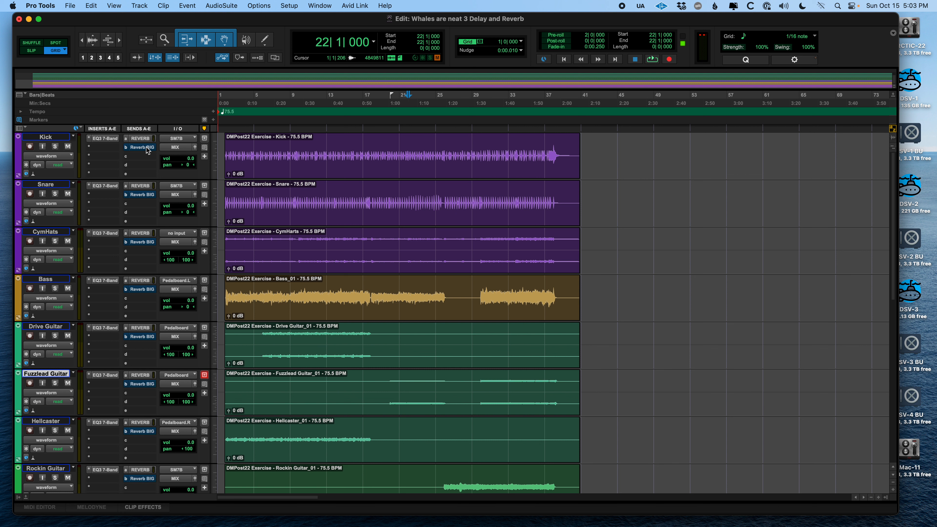
left_click(146, 147, "alt+super")
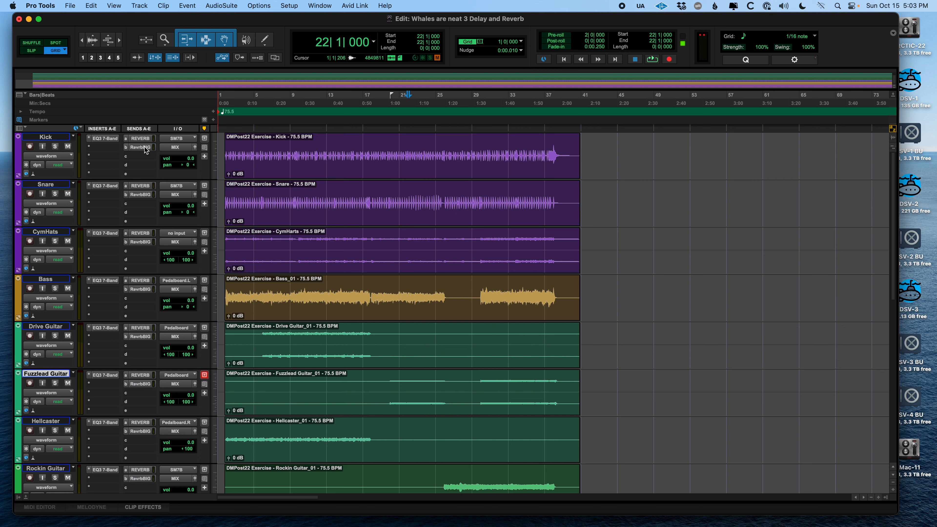
Step: Open the Kick track's Reverb BIG send window to view its level fader, and close it
right_click(145, 147)
left_click(110, 165)
left_click(146, 148)
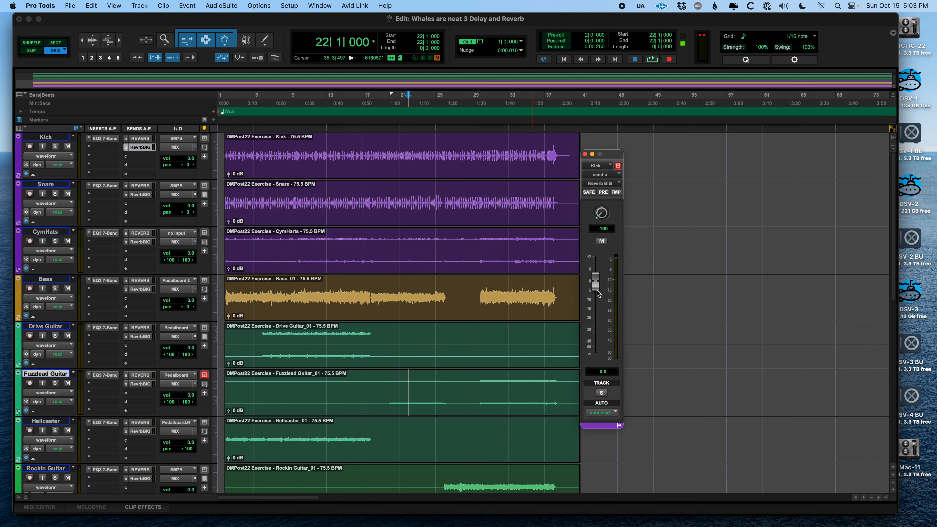
left_click(584, 154)
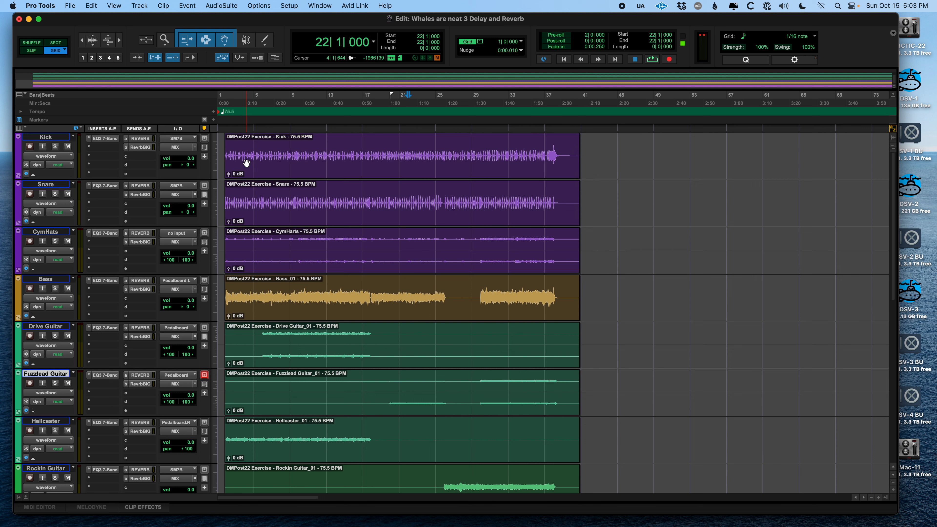
Step: Pull the CymHats track's Reverb BIG send fader all the way down and close the send window
left_click(144, 242)
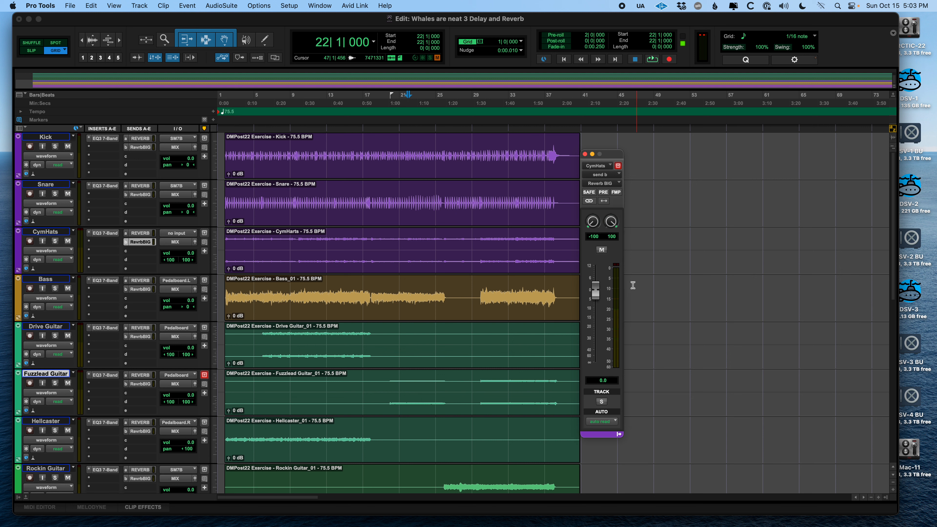
left_click_drag(596, 290, 595, 366)
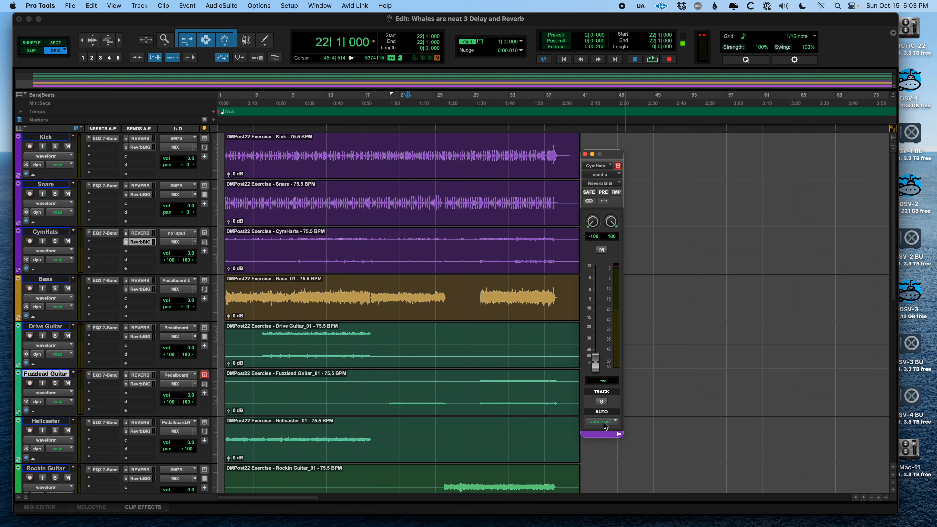
left_click(584, 154)
left_click(481, 173)
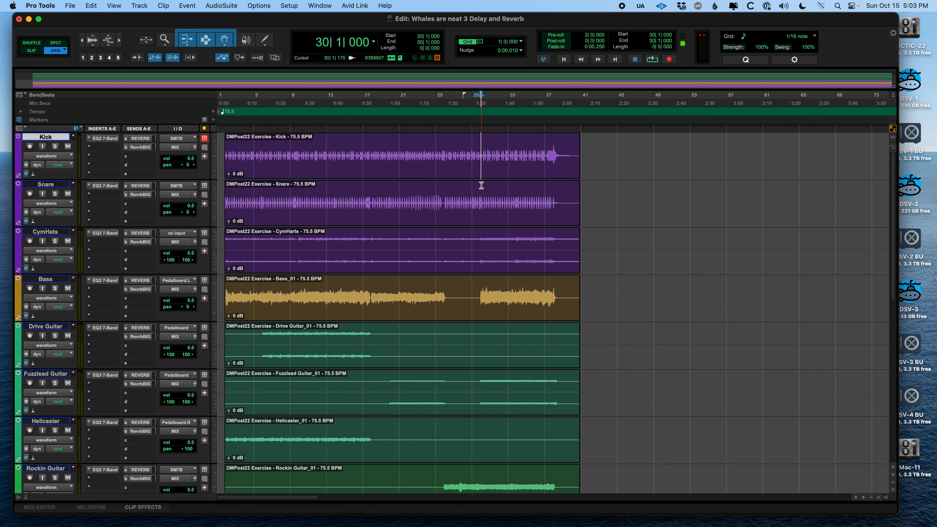
scroll(465, 259, "down", 10)
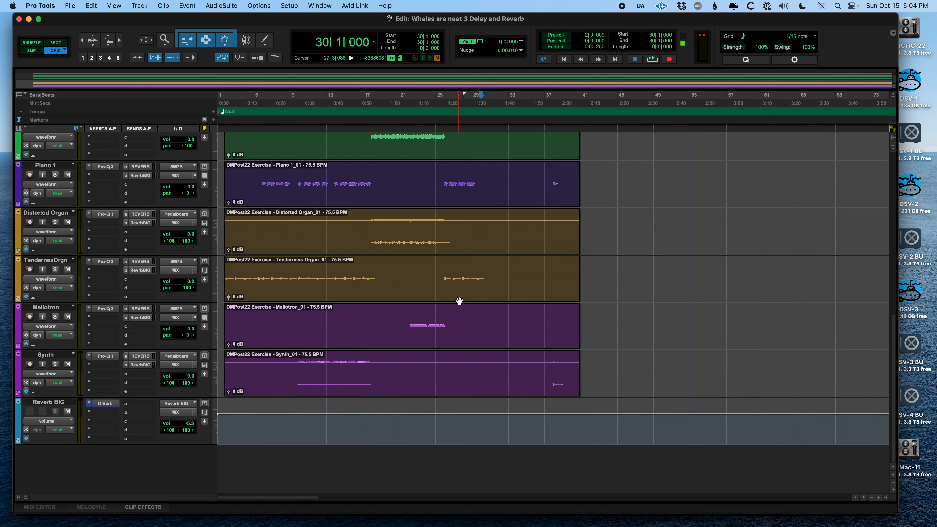
left_click(351, 322)
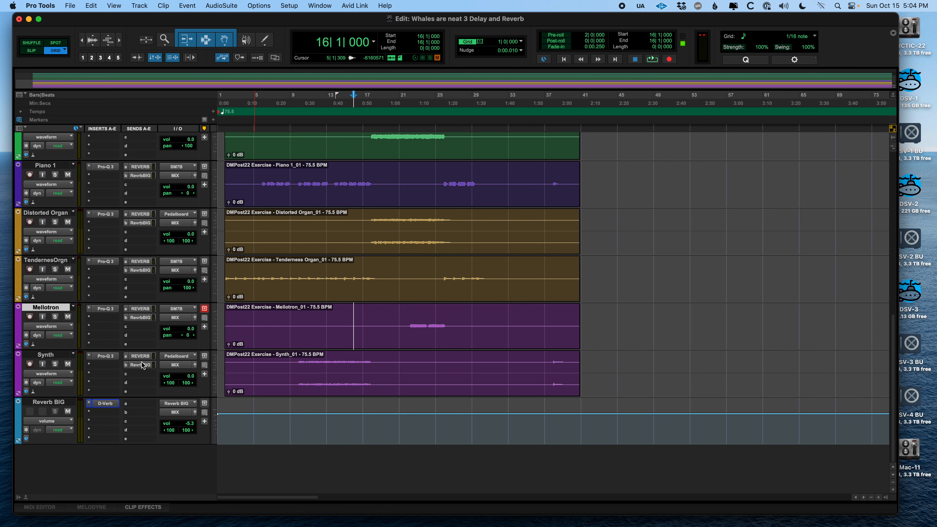
Step: Show and hide the Sends F-J column in the Edit window, and hide and restore the Sends A-E column
left_click(23, 132)
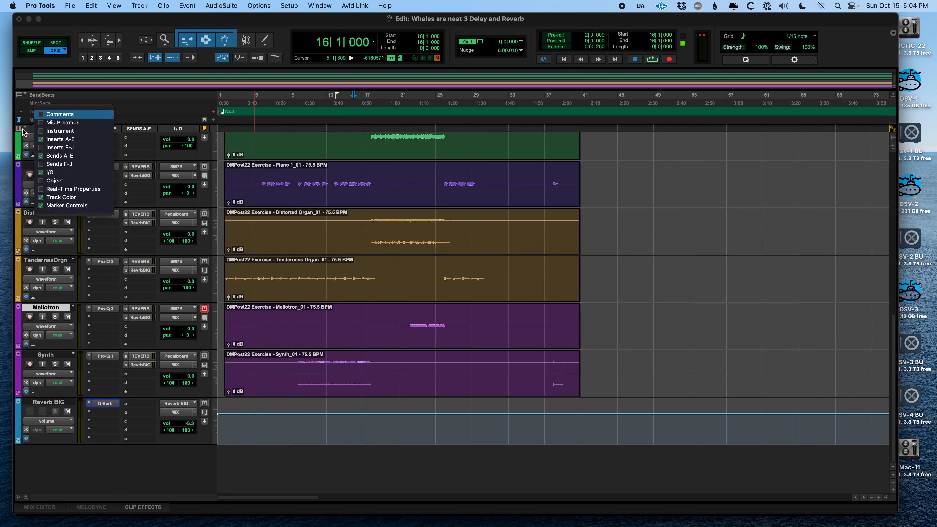
left_click(43, 167)
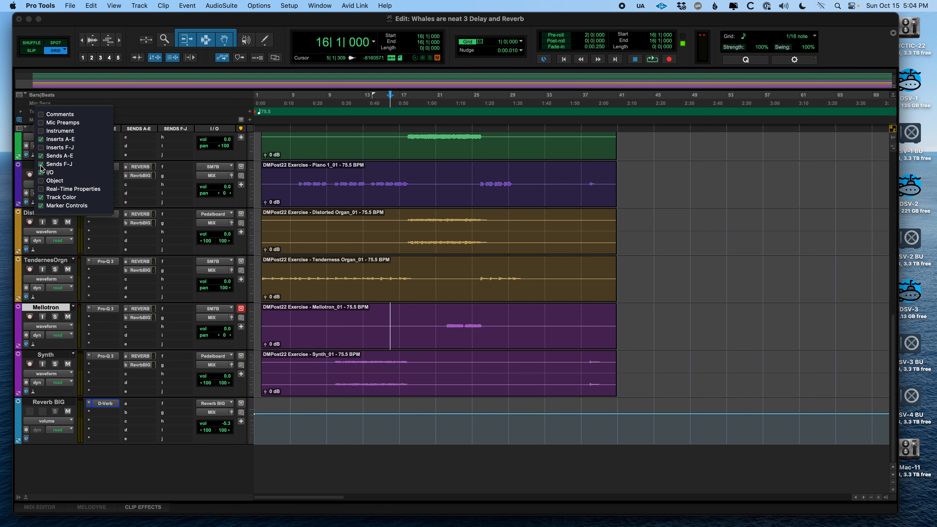
left_click(43, 166)
left_click(42, 157)
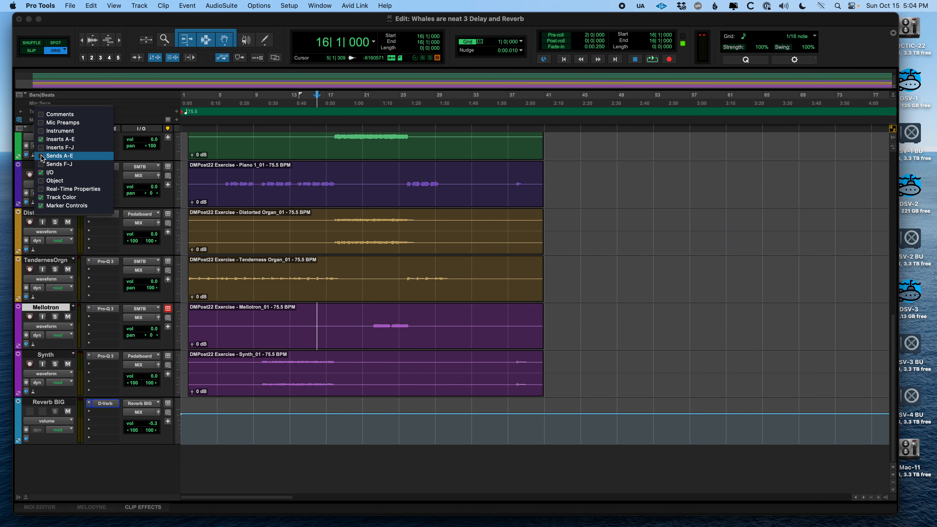
left_click(42, 156)
key("Escape")
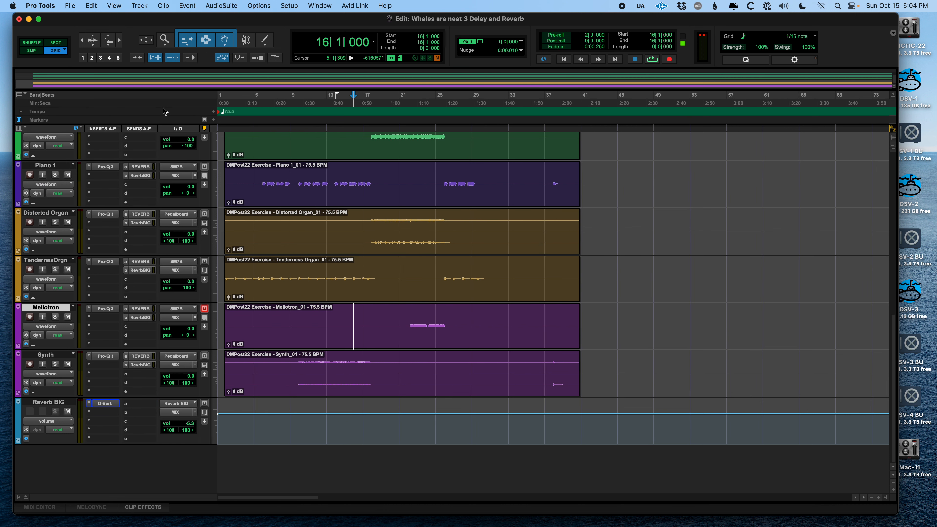
left_click(314, 179)
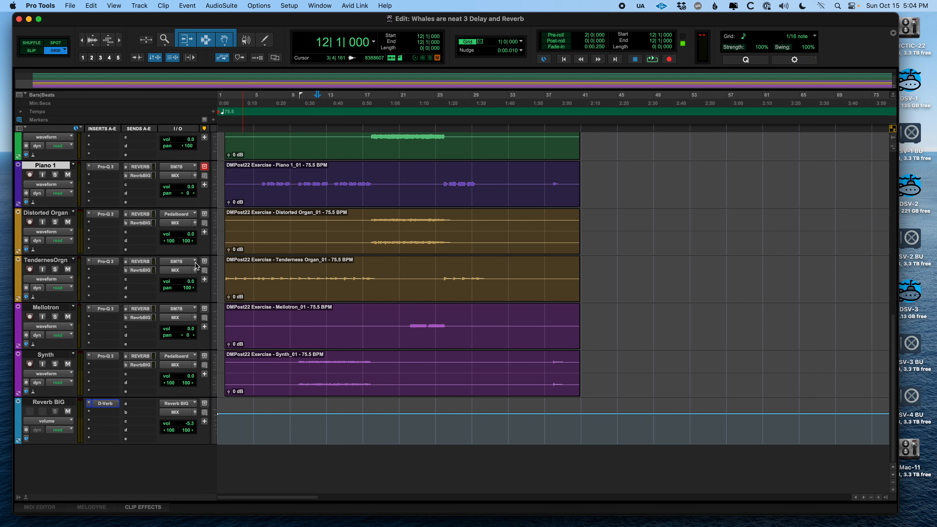
Step: View the output and bus destinations available for the Distorted Organ track's send slot c, and dismiss them without assigning one
left_click(125, 236)
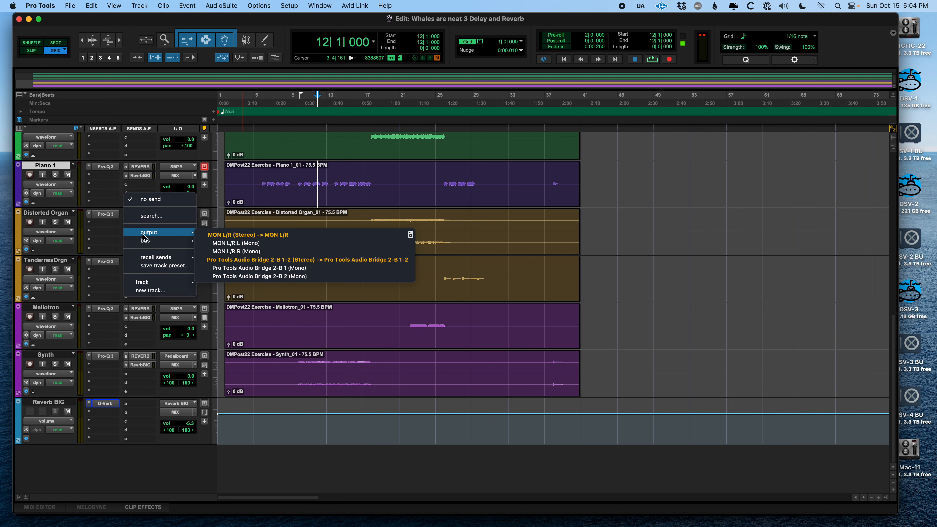
mouse_move(161, 283)
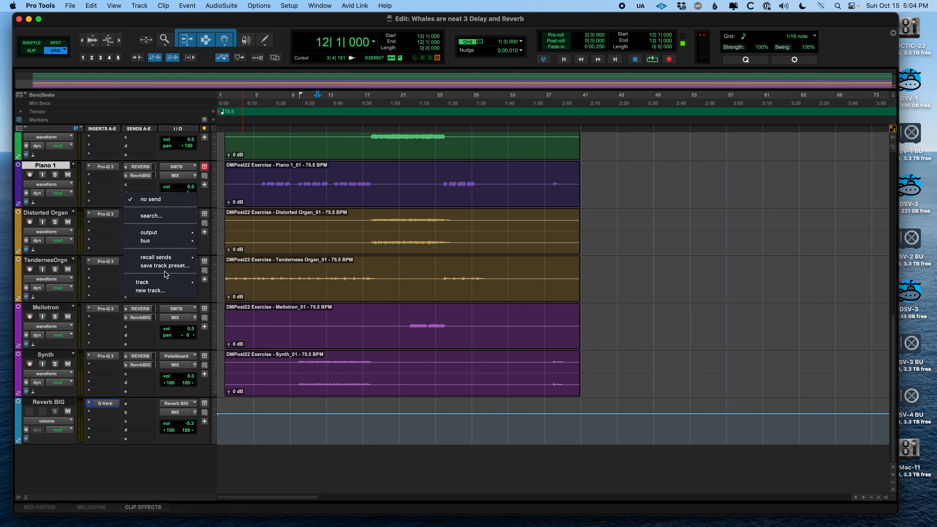
mouse_move(175, 246)
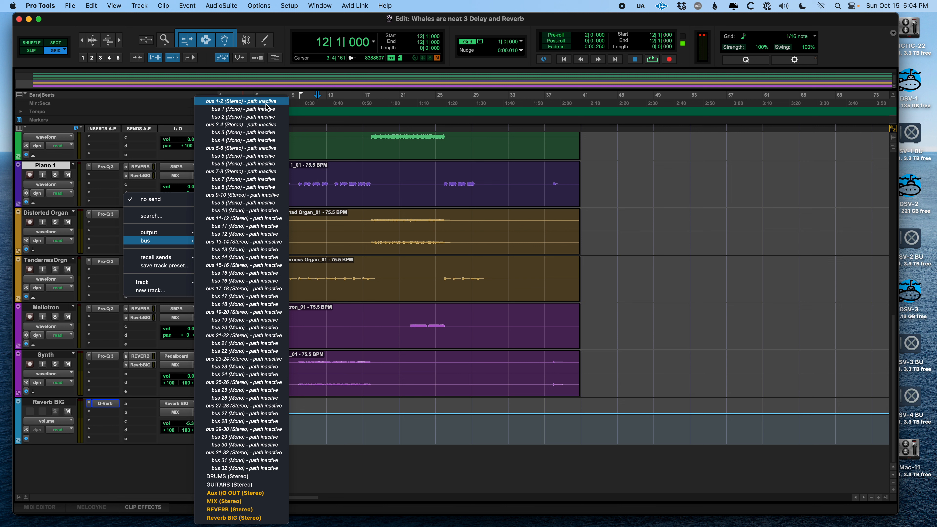
left_click(627, 265)
left_click(627, 265)
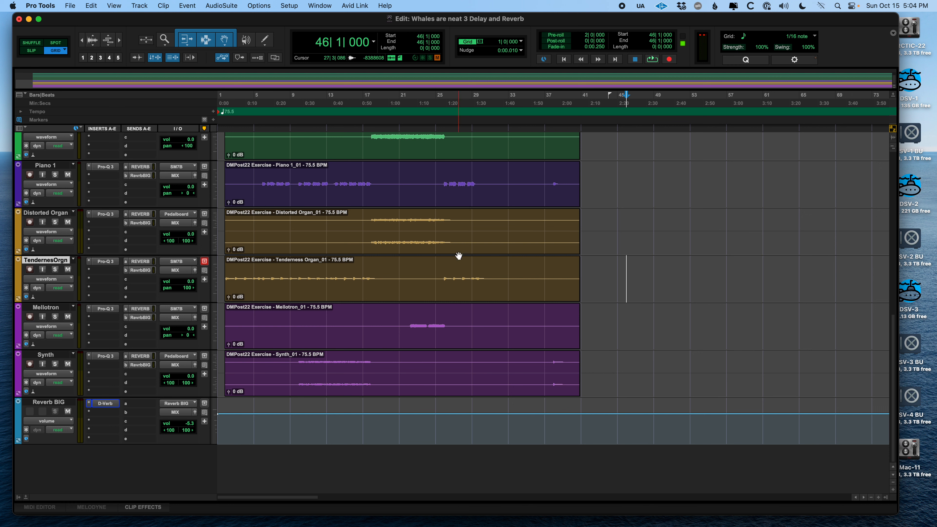
Step: Activate the stereo paths bus 1-2 and bus 3-4 in the I/O Setup bus list and confirm the setup
left_click(289, 6)
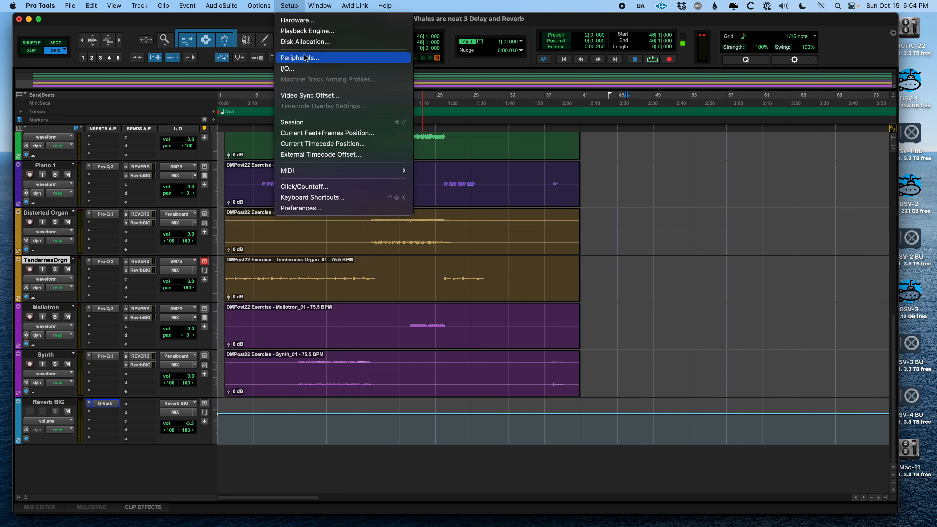
left_click(293, 69)
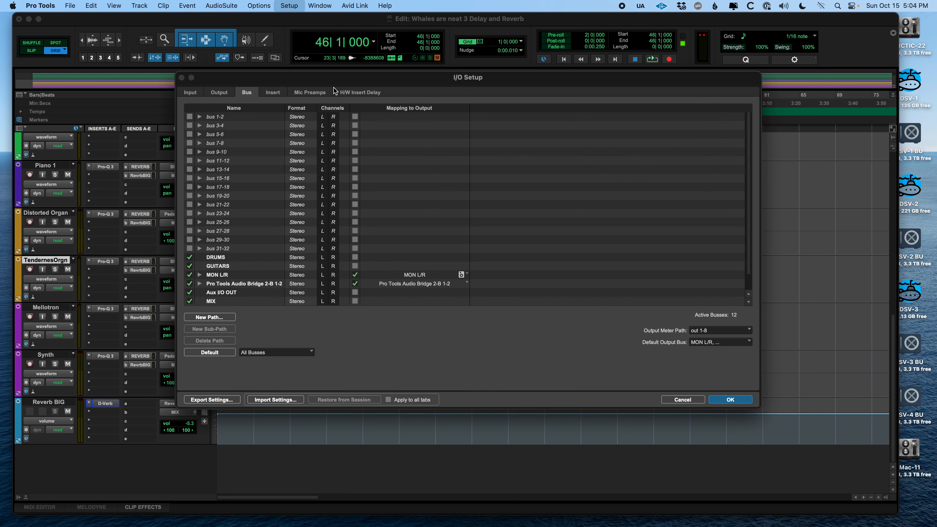
left_click(220, 92)
left_click(246, 92)
left_click(189, 116)
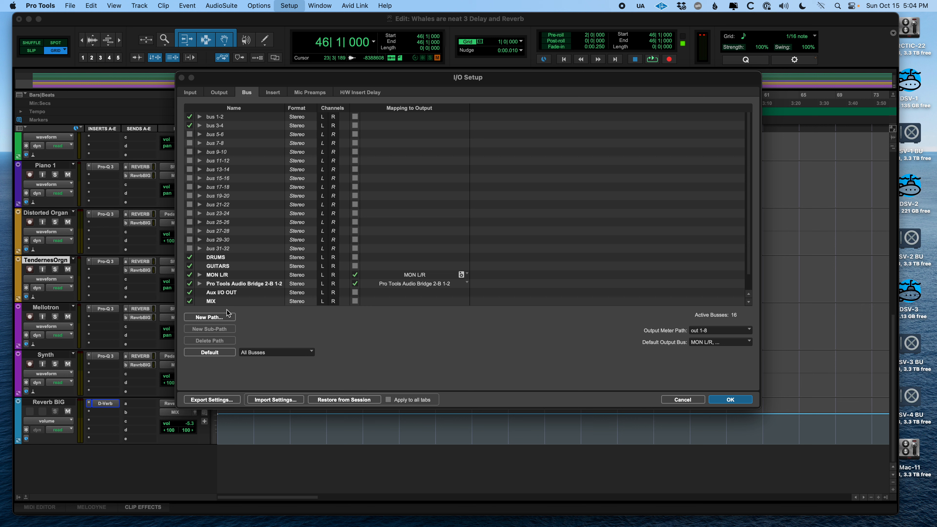
left_click(727, 401)
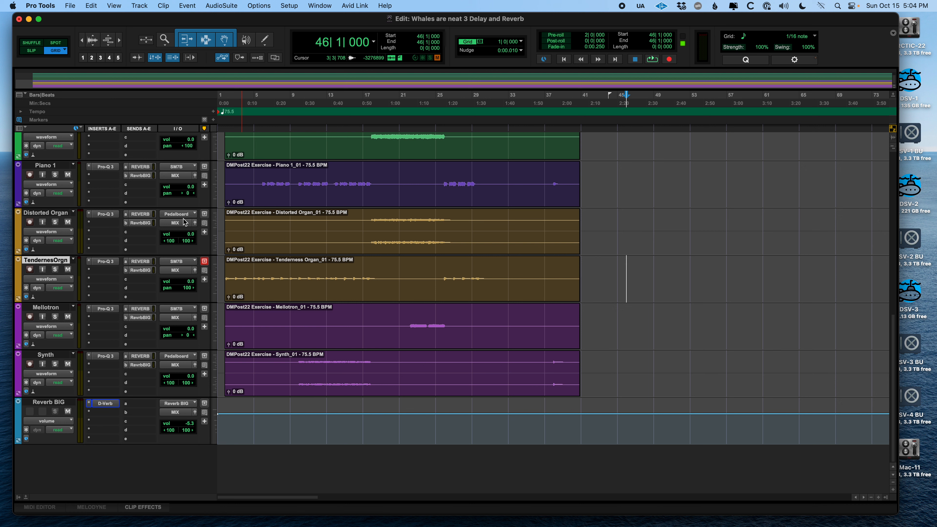
Step: Select the range from bar 6 to bar 17 in the Tenderness Organ clip
left_click(272, 214)
left_click_drag(299, 225, 427, 225)
left_click_drag(263, 284, 363, 285)
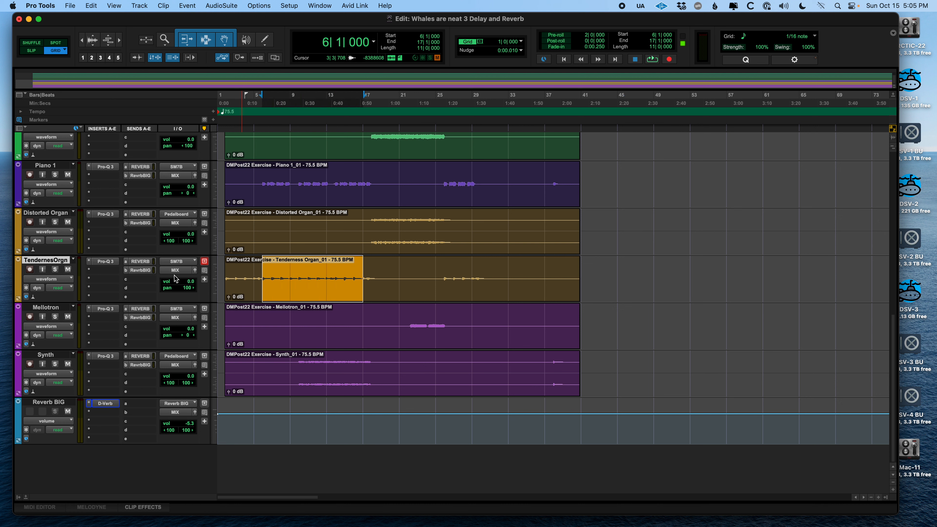
Step: Route the Distorted Organ track's output to bus 1-2 and set the TendernesOrgn track's input to bus 1
left_click(177, 225)
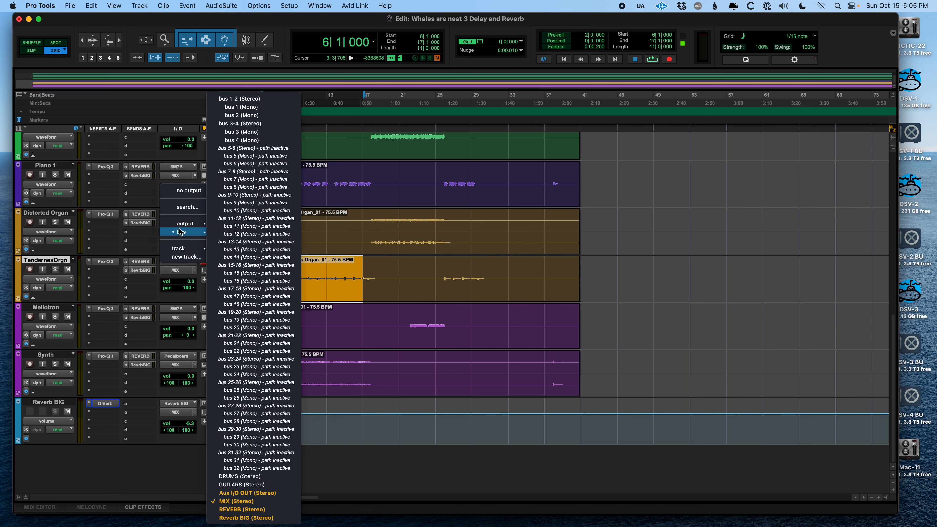
left_click(239, 99)
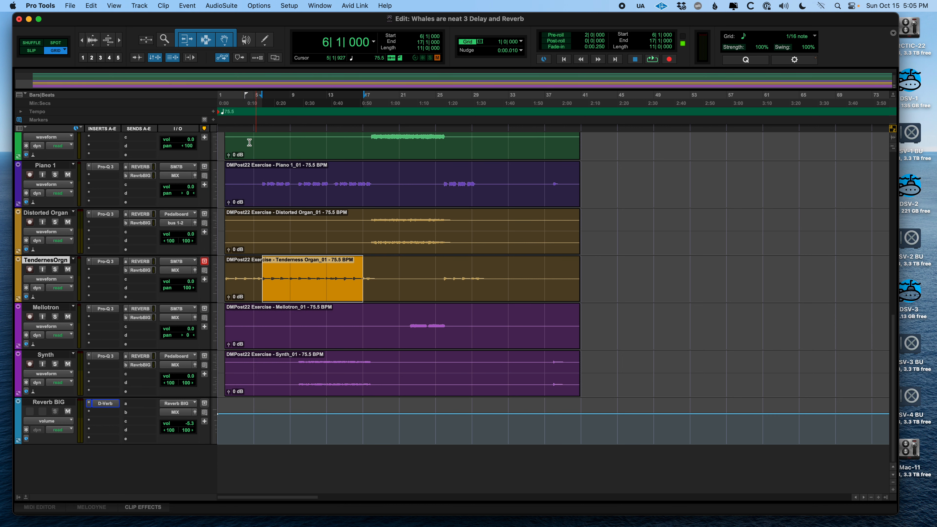
left_click(177, 270)
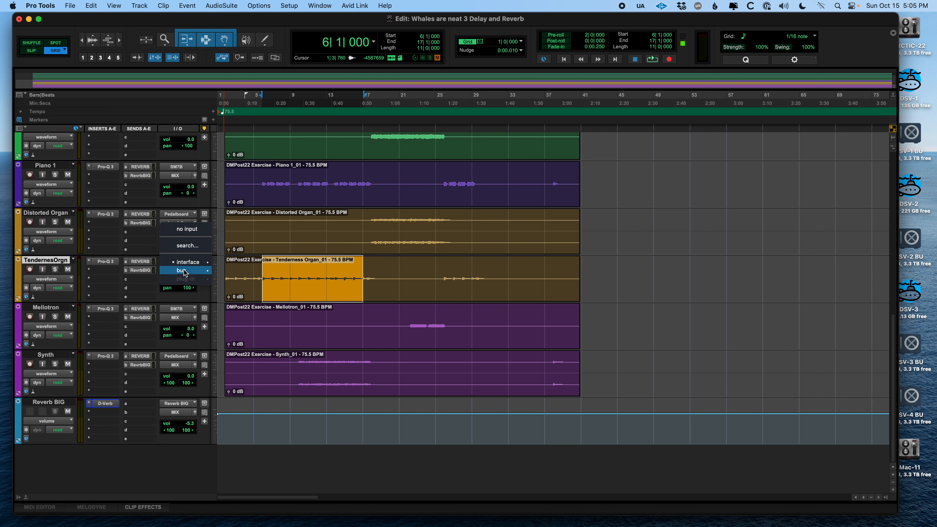
mouse_move(184, 272)
left_click(255, 273)
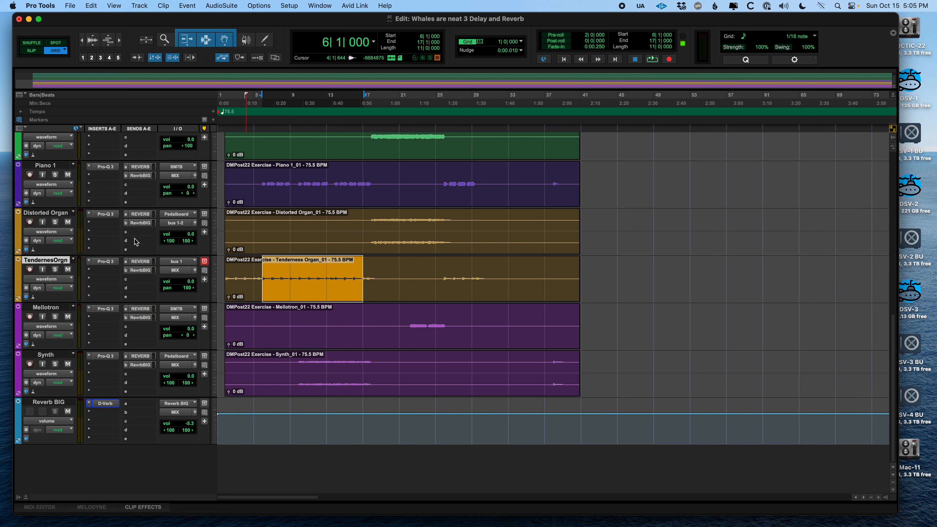
Step: Assign the Distorted Organ track's send slot c to the stereo bus 1-2
left_click(126, 232)
mouse_move(146, 240)
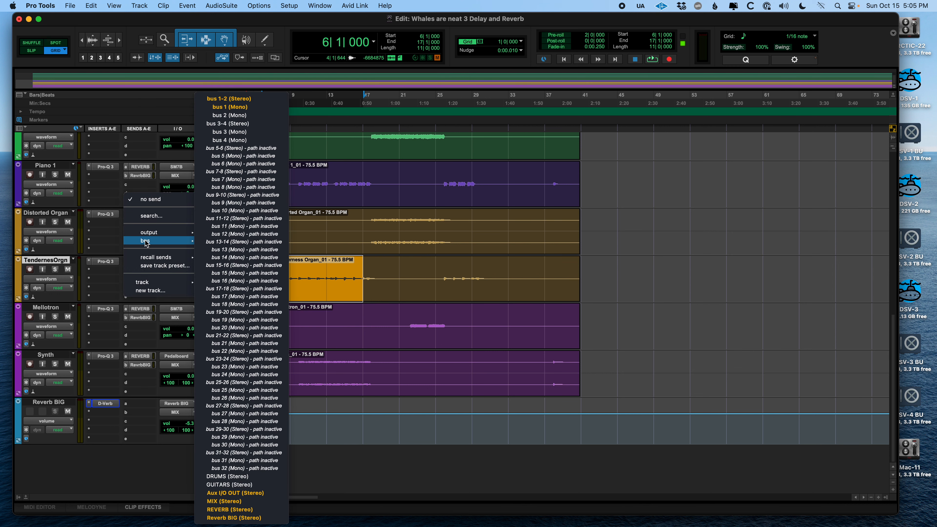
left_click(229, 99)
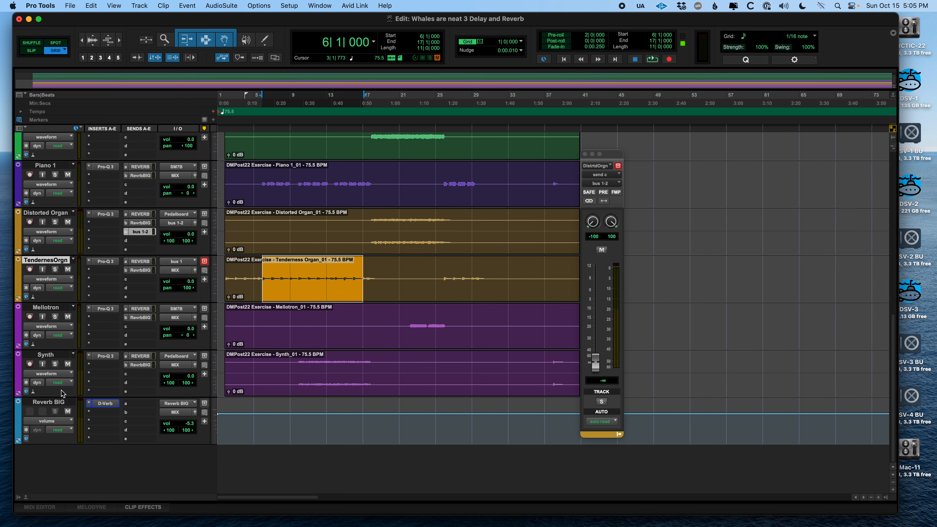
Step: Create one mono Aux Input track below Reverb BIG and set its input to bus 1
left_click(57, 402)
key("super+shift+n")
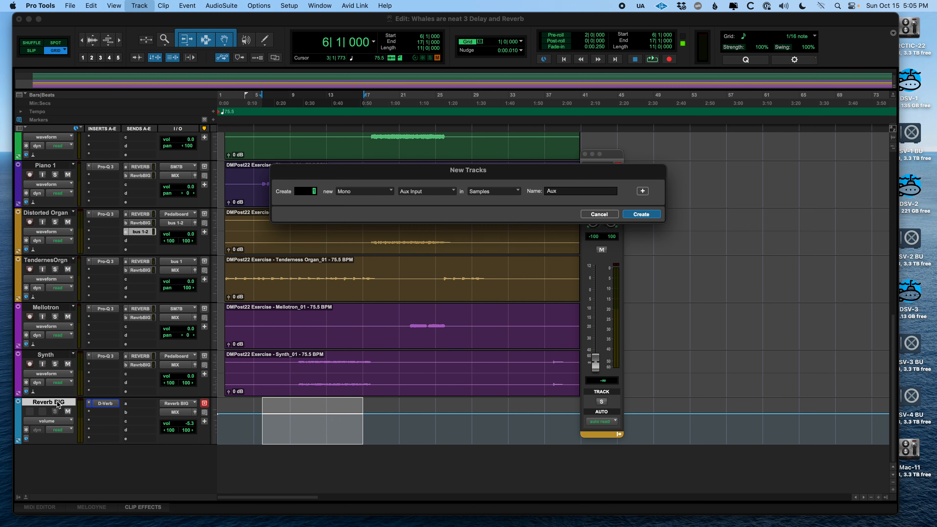
key("super+Down")
key("Return")
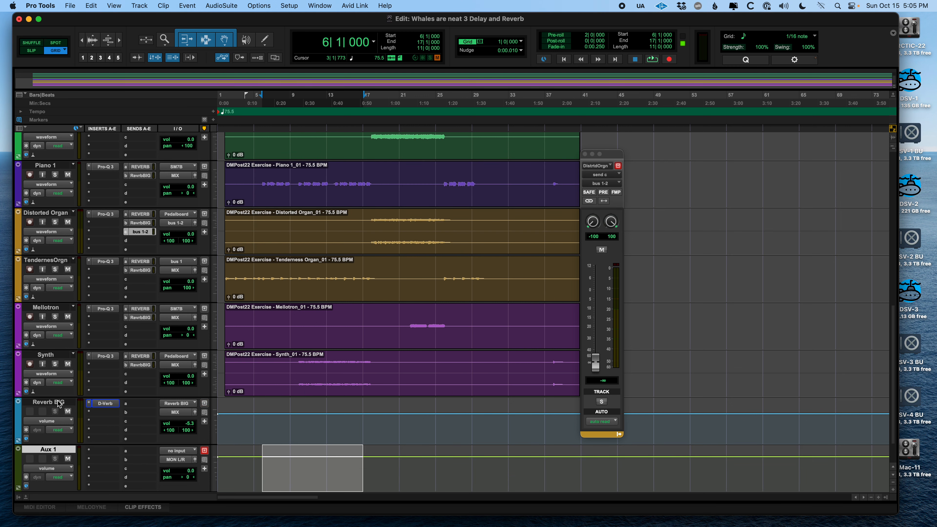
left_click(168, 452)
mouse_move(187, 454)
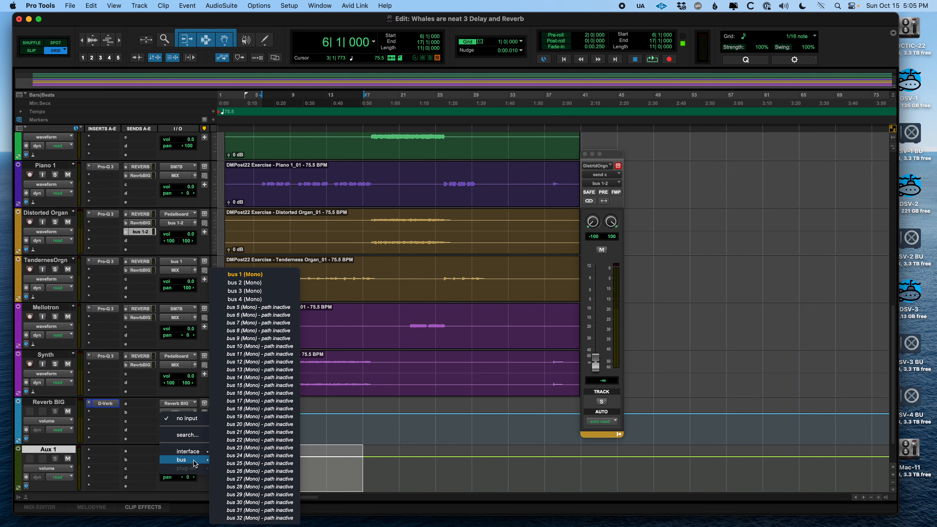
left_click(275, 276)
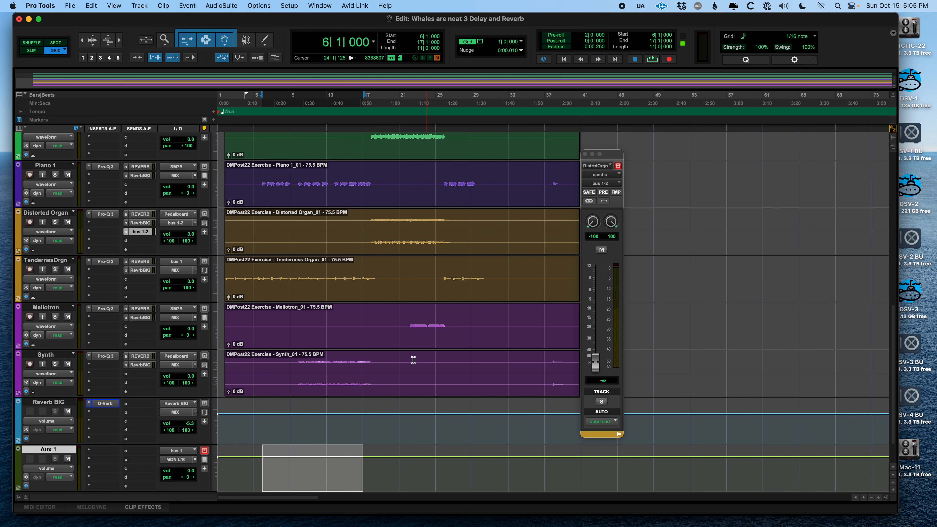
Step: Set the Distorted Organ track's send slot c back to no send
left_click(127, 234)
left_click(158, 198)
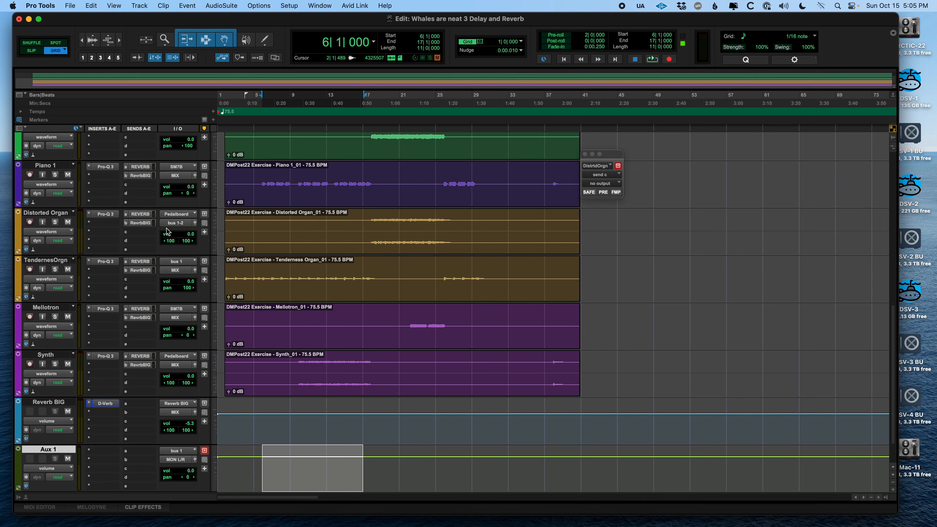
Step: View the Distorted Organ track's output destinations without changing them, and place the edit cursor at bar 25 on its clip
left_click(179, 224)
mouse_move(178, 225)
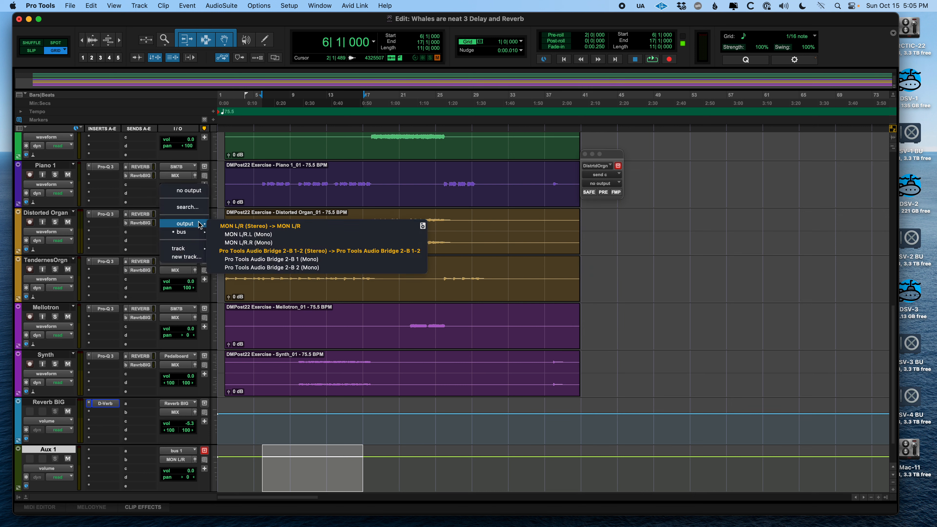
left_click(622, 244)
left_click(611, 236)
left_click(444, 235)
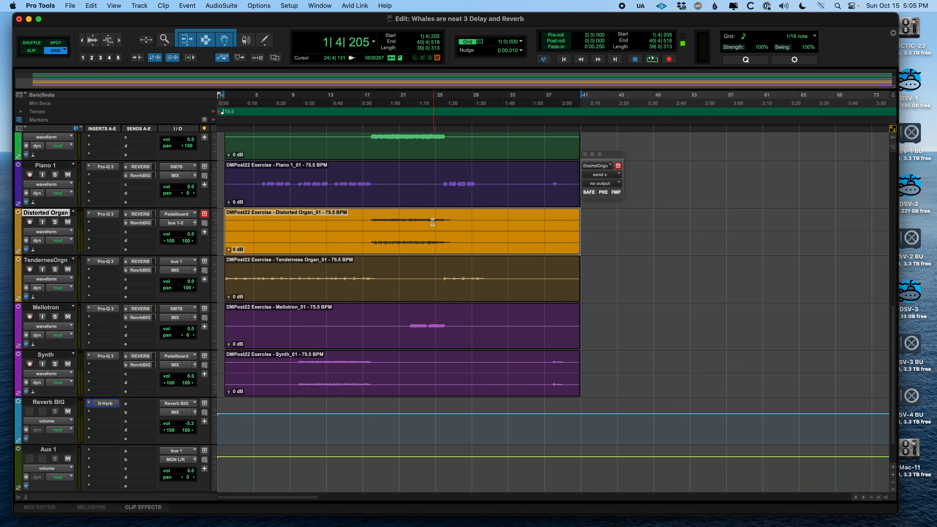
left_click(432, 221)
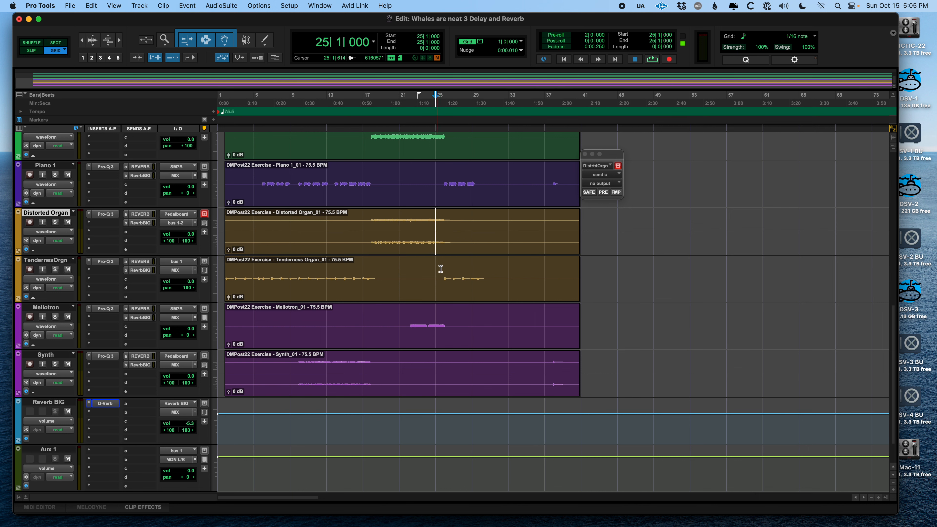